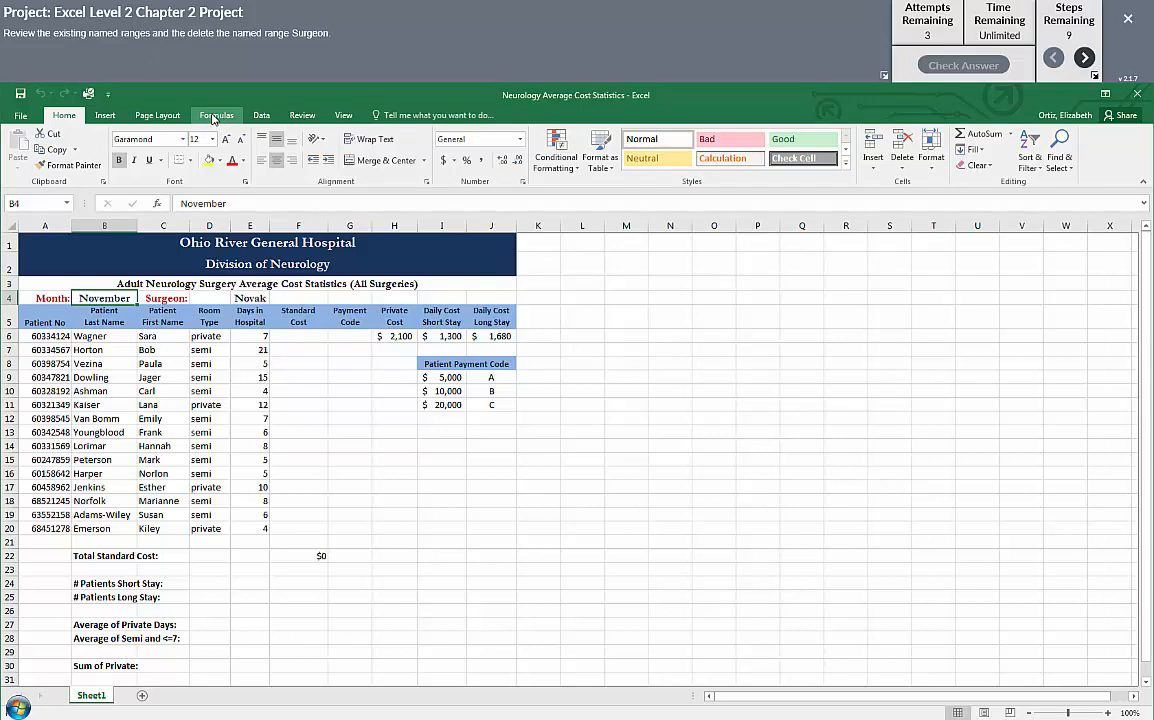
# Step: Review the workbook's named ranges, delete the named range Surgeon, and advance to the following project task
pyautogui.click(215, 117)
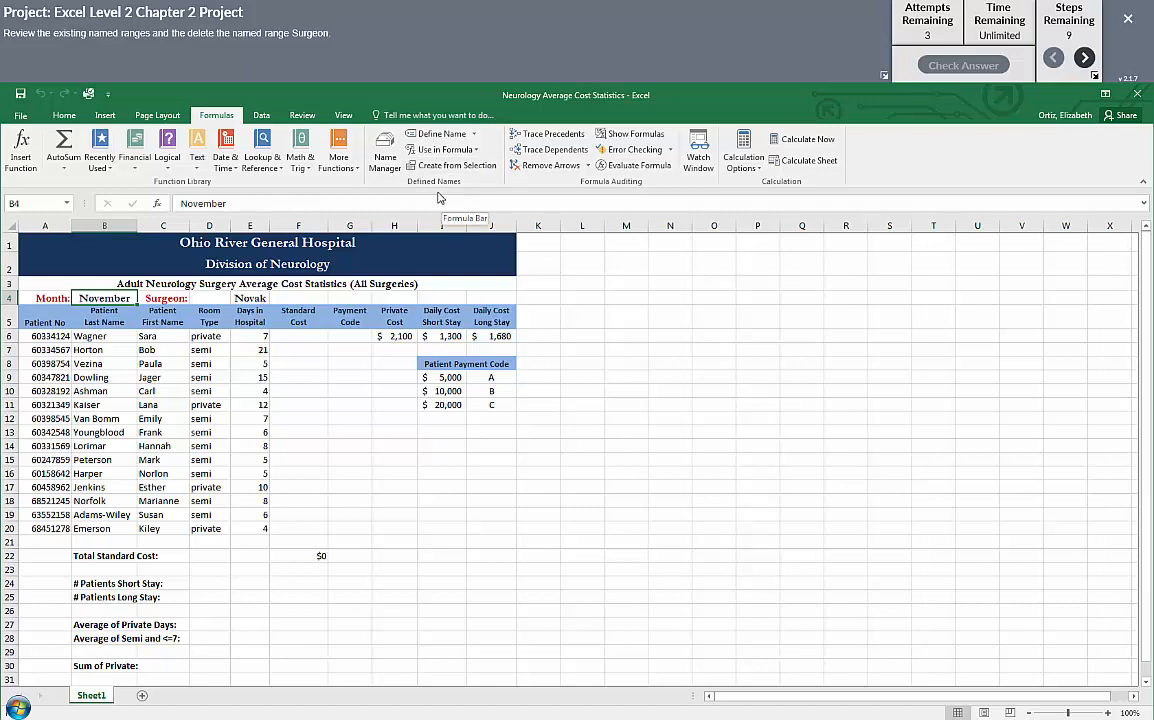
pyautogui.click(385, 163)
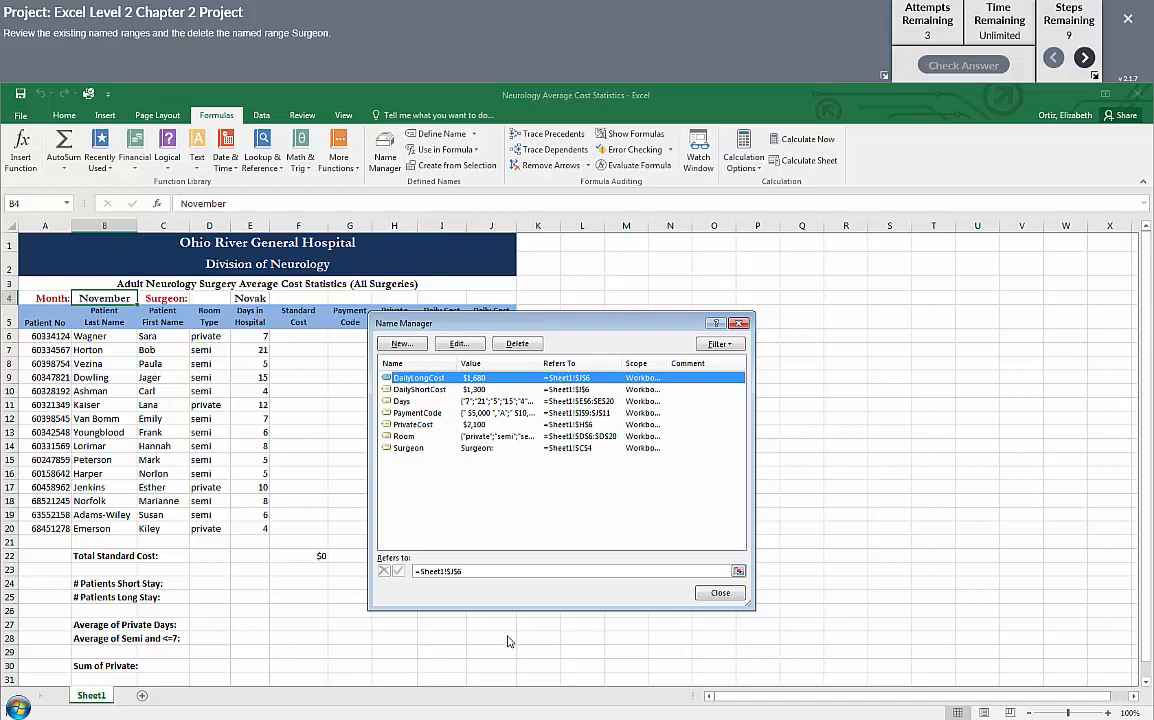
pyautogui.click(407, 449)
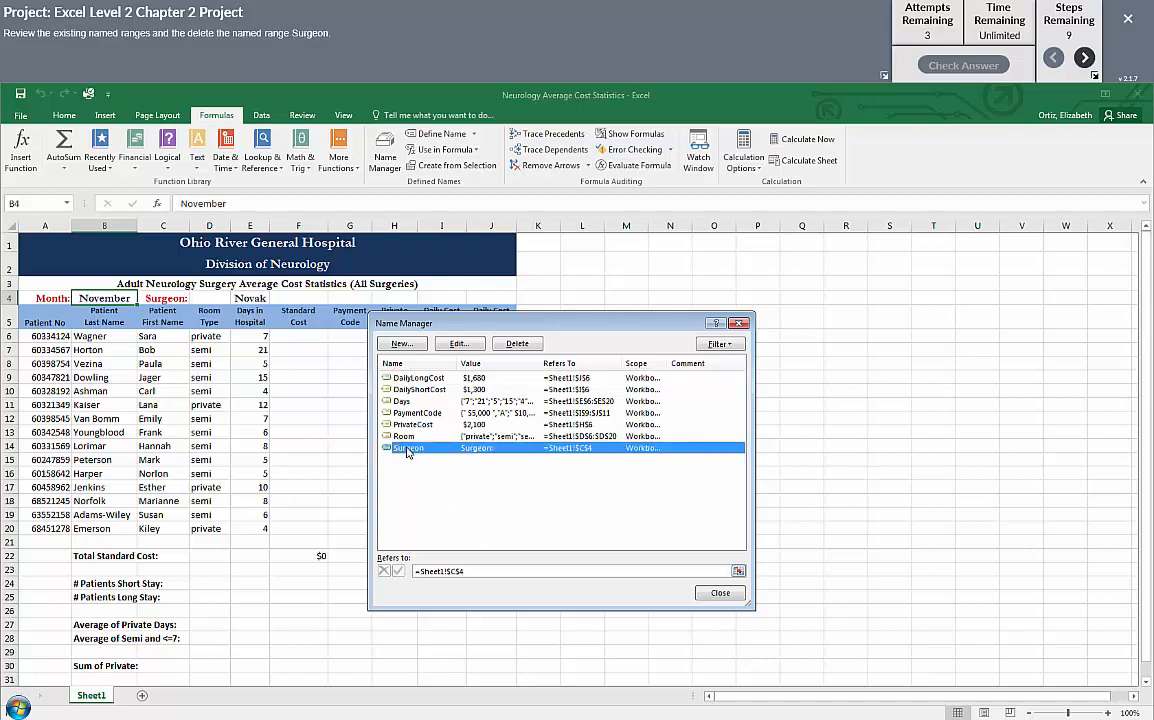
pyautogui.click(522, 345)
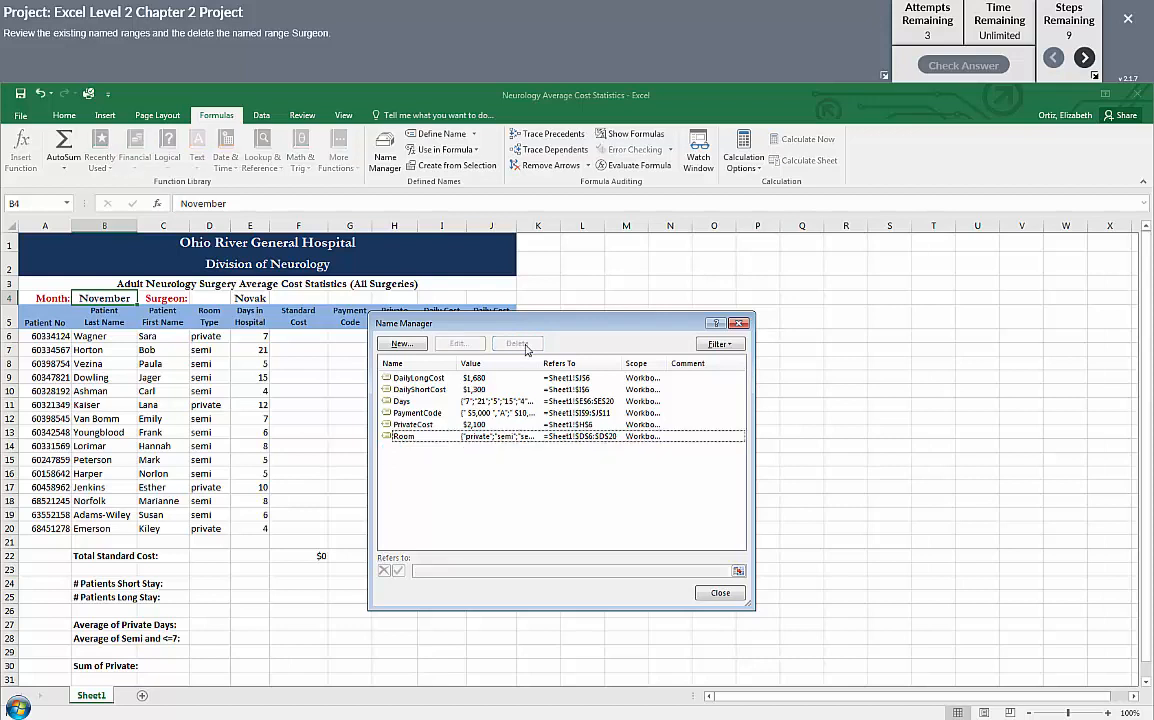
pyautogui.click(720, 594)
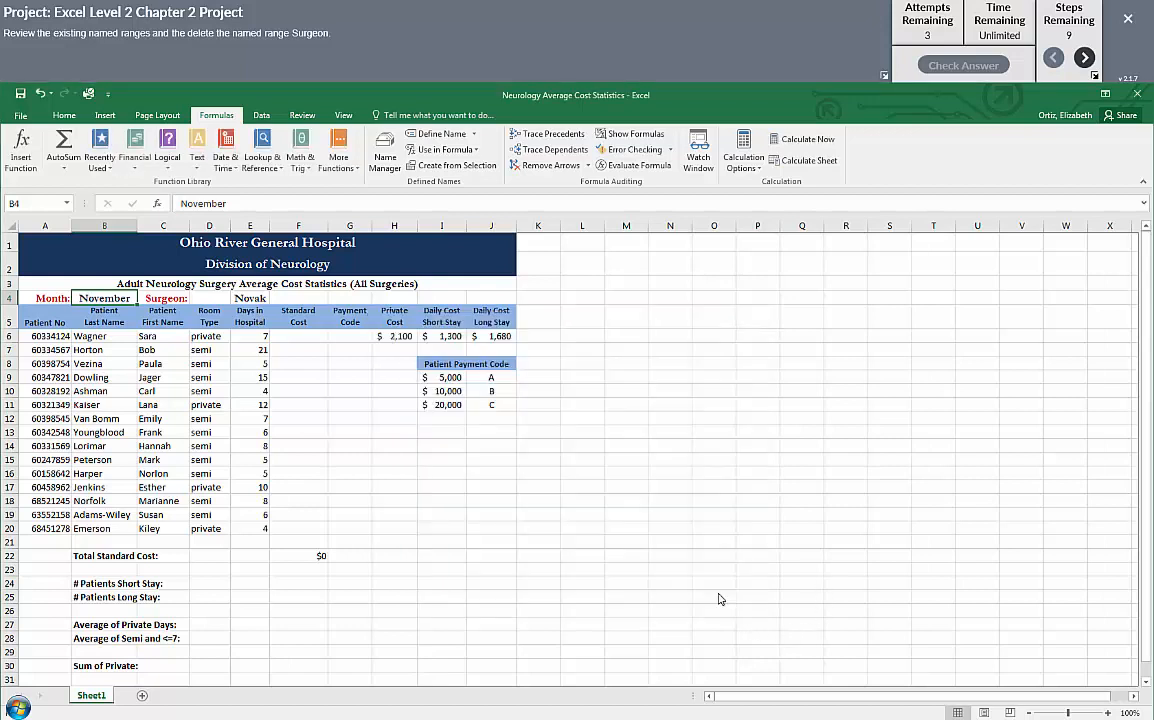
pyautogui.click(1085, 57)
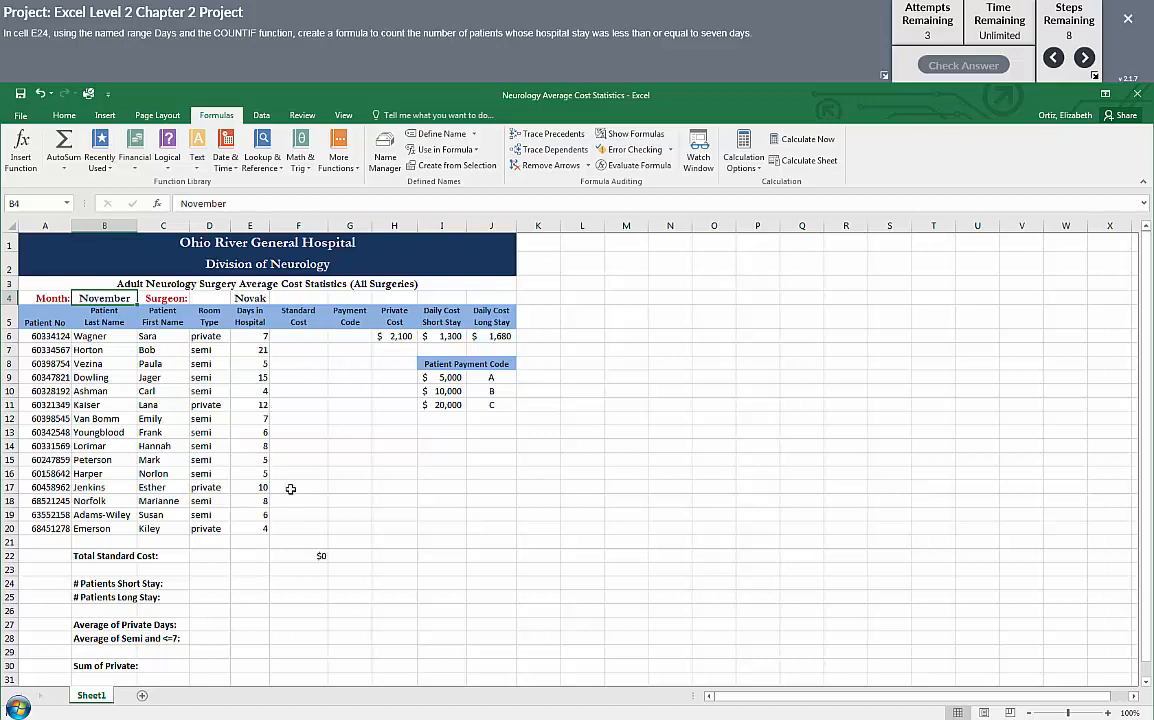
# Step: Enter =COUNTIF(Days,"<=7") in cell E24 to count the short-stay patients, and advance to the following project task
pyautogui.click(253, 584)
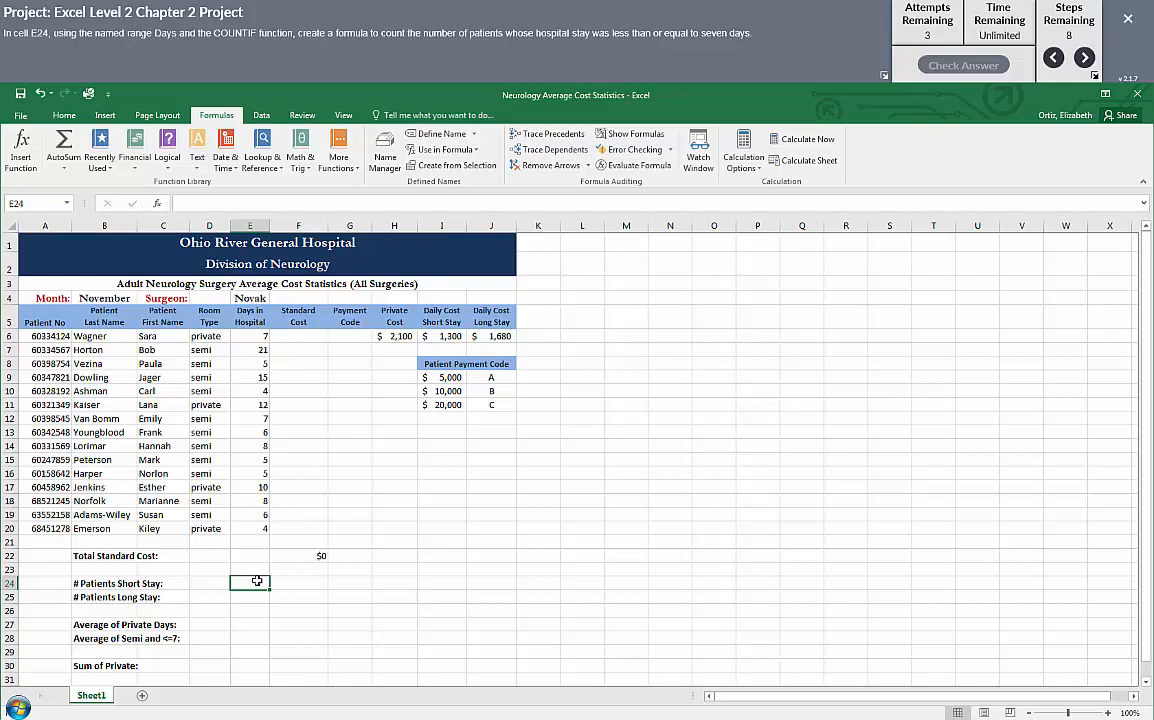
pyautogui.write('=')
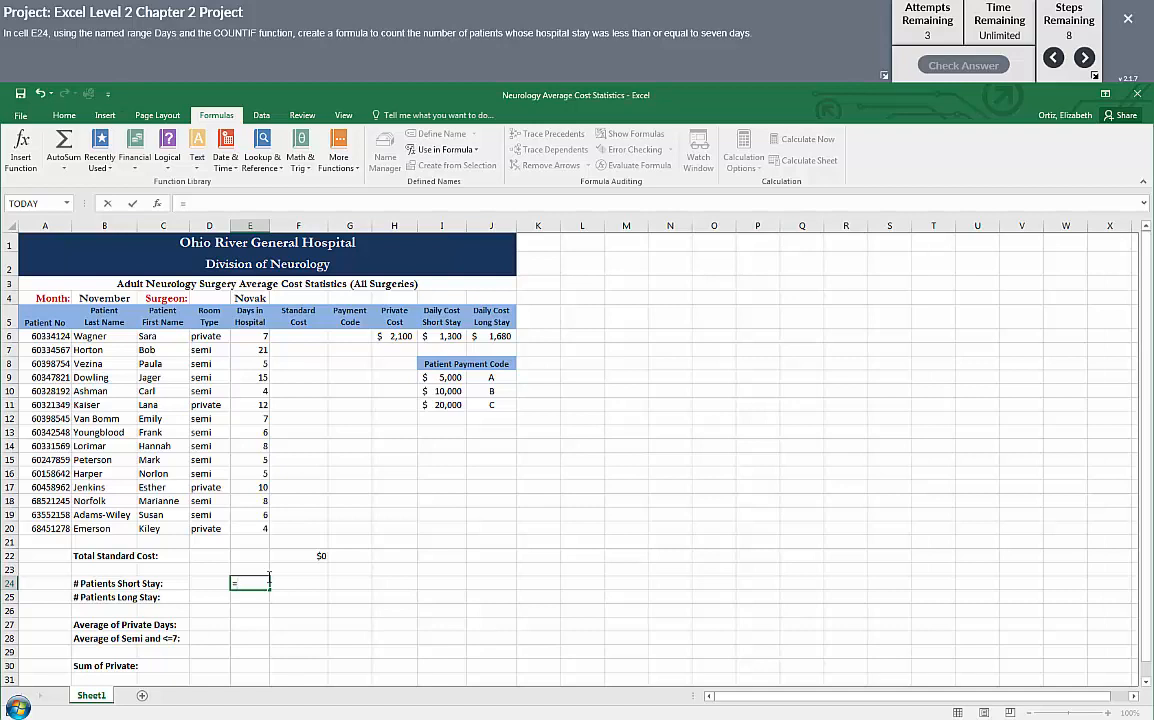
pyautogui.write('cou')
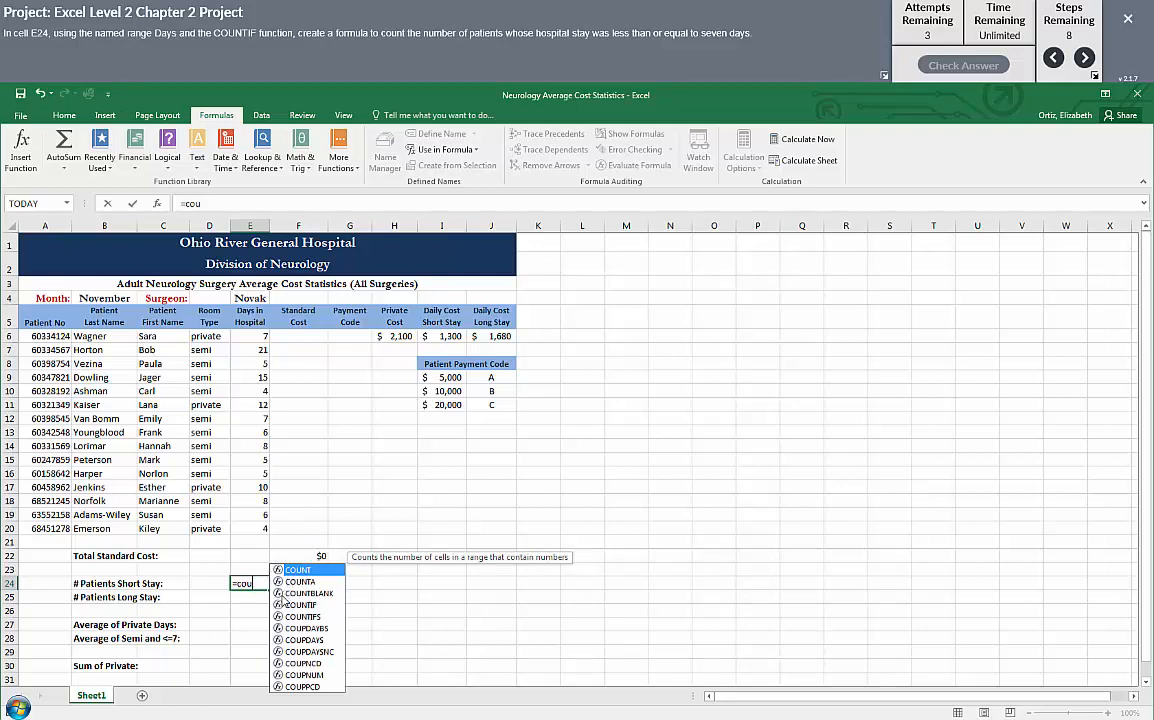
pyautogui.click(302, 606)
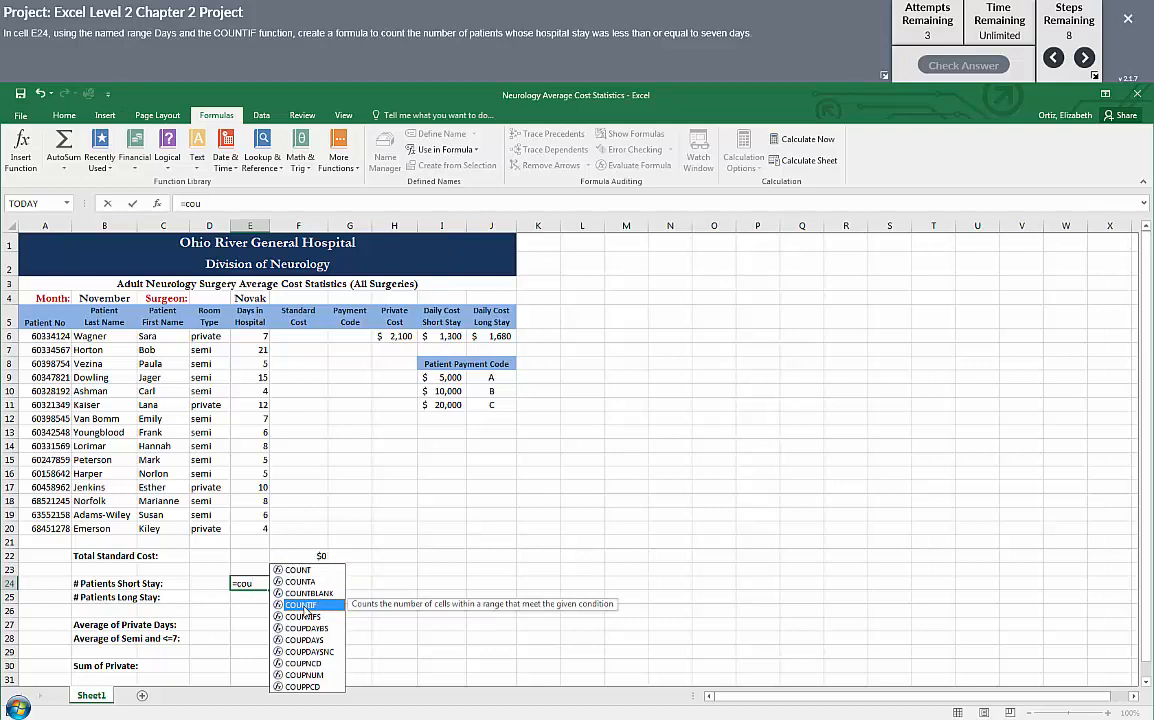
pyautogui.doubleClick(302, 606)
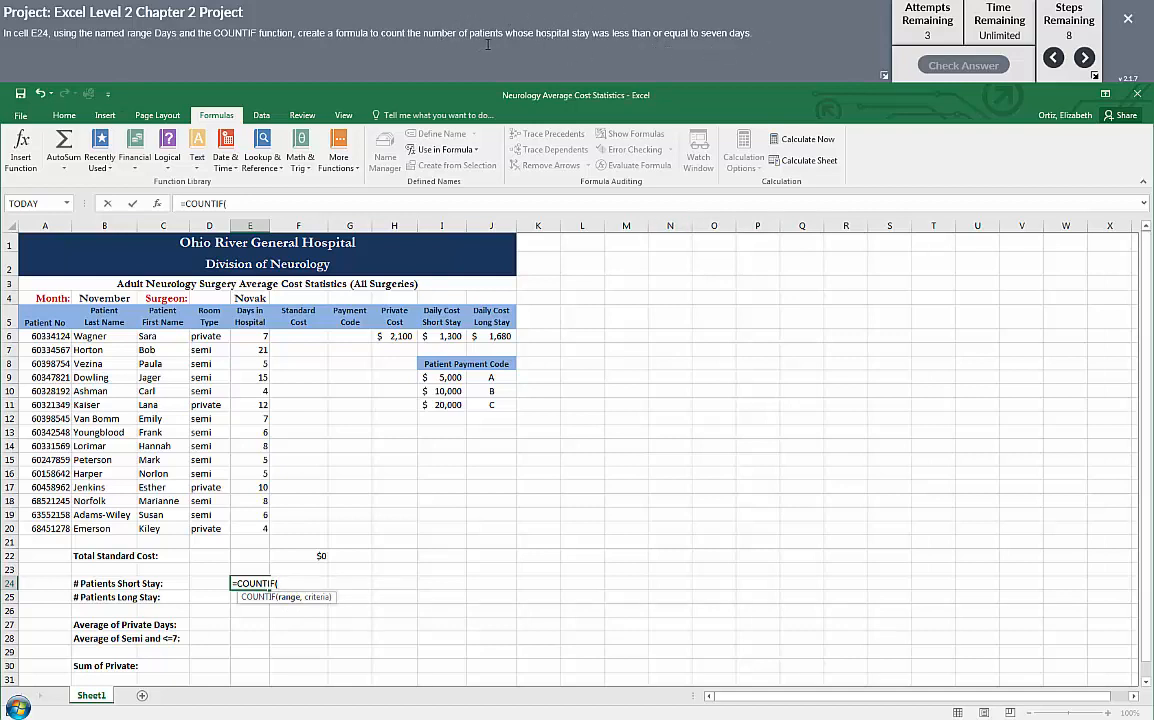
pyautogui.click(489, 77)
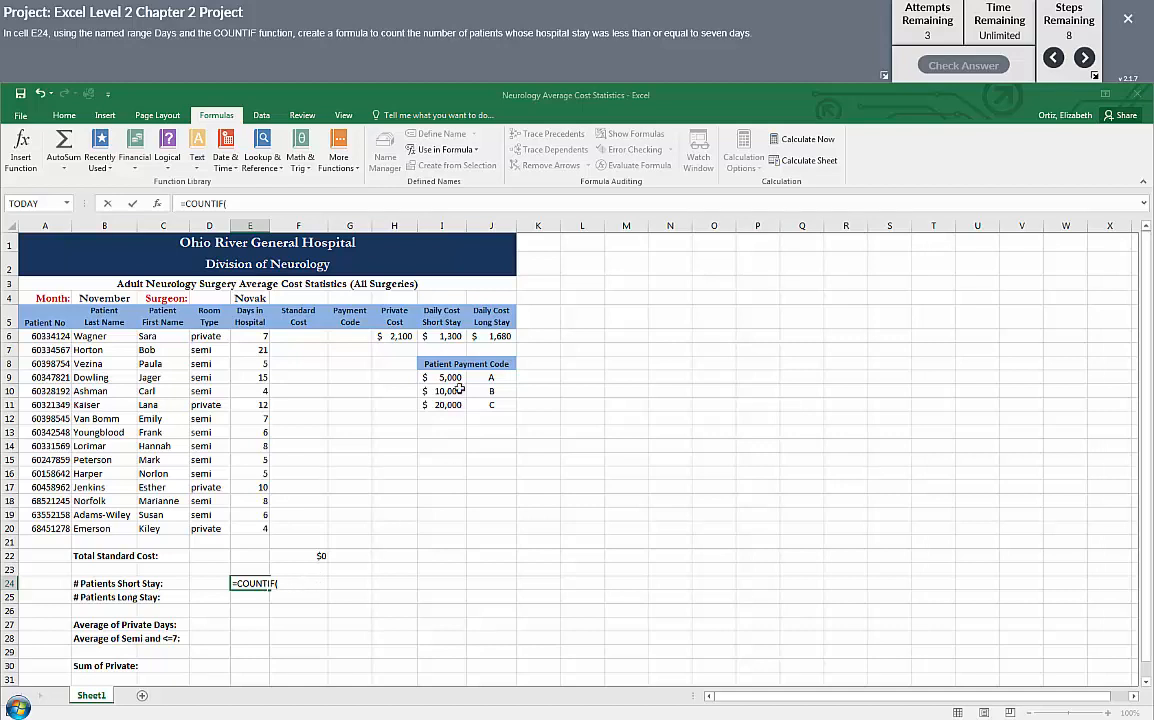
pyautogui.click(477, 155)
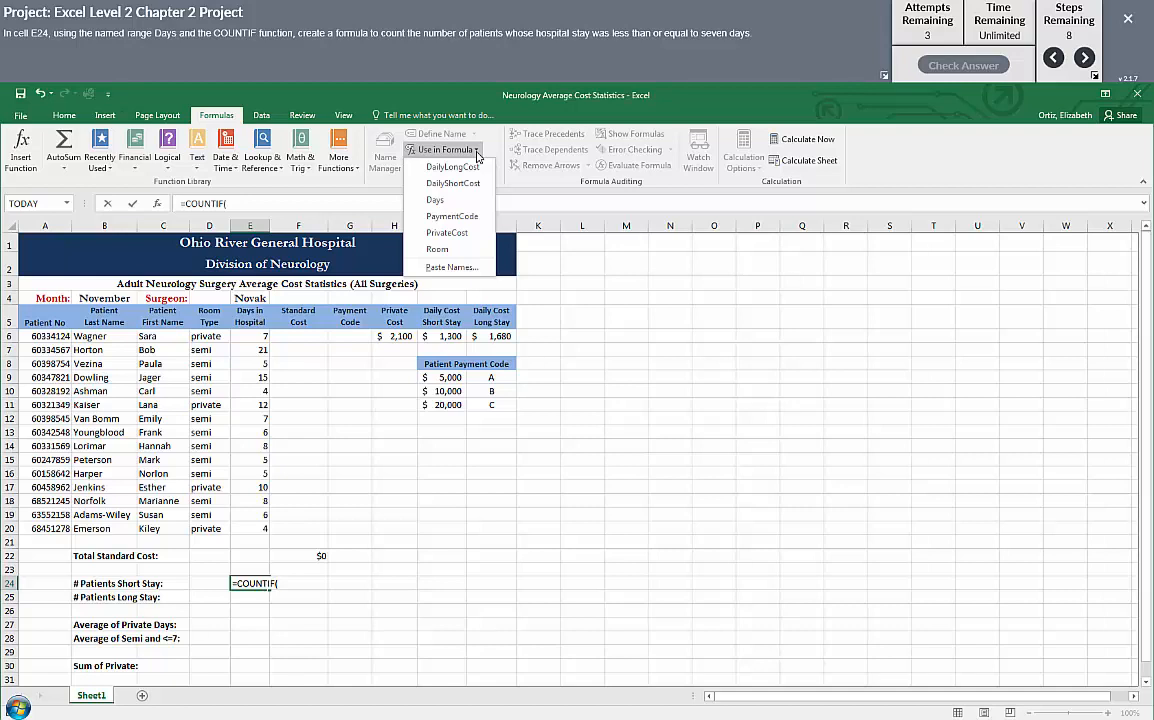
pyautogui.click(437, 200)
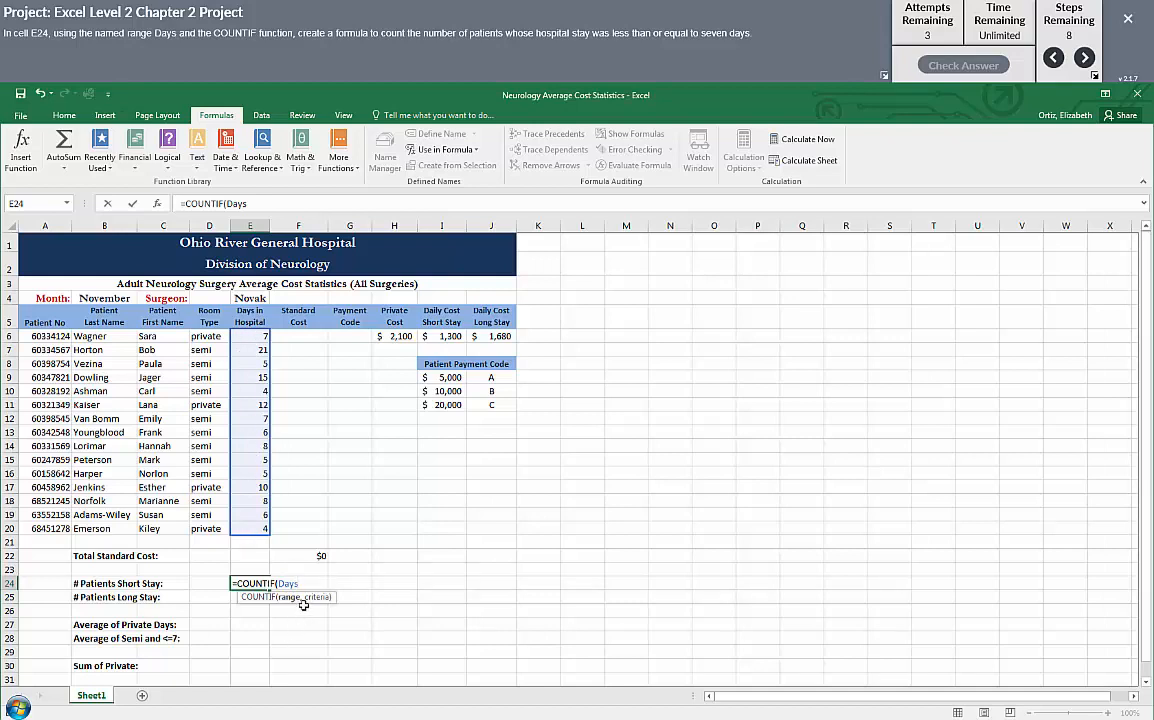
pyautogui.write(',')
pyautogui.write('"<=7"')
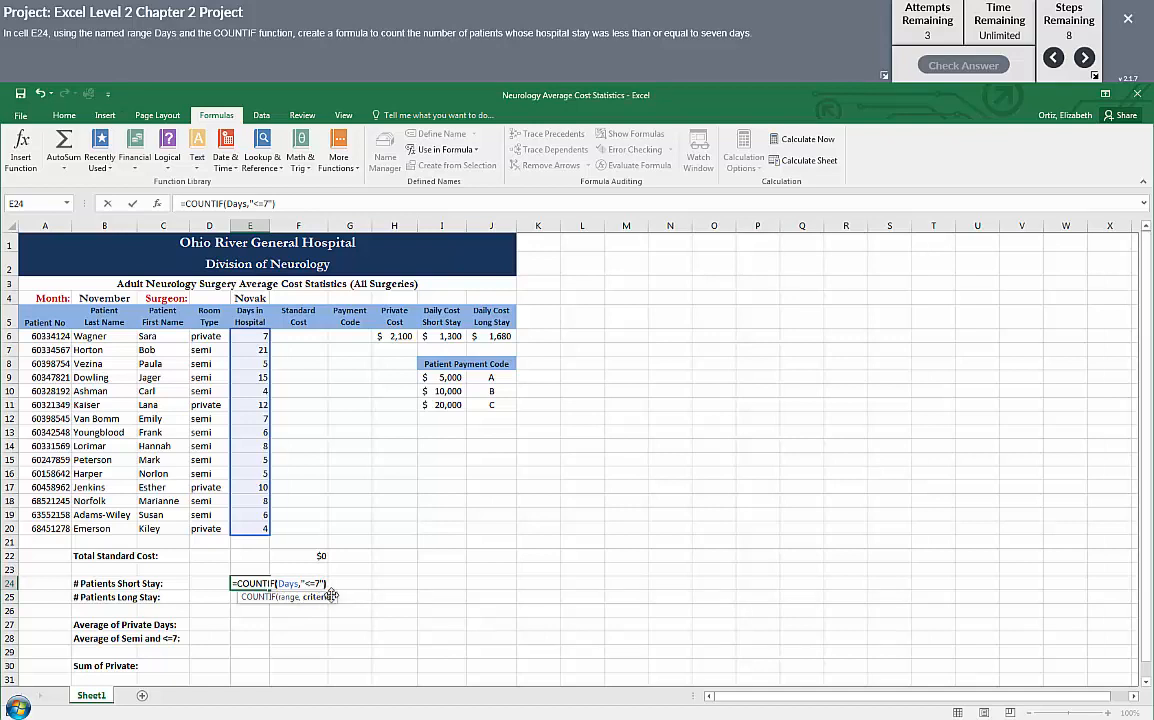
pyautogui.press('Return')
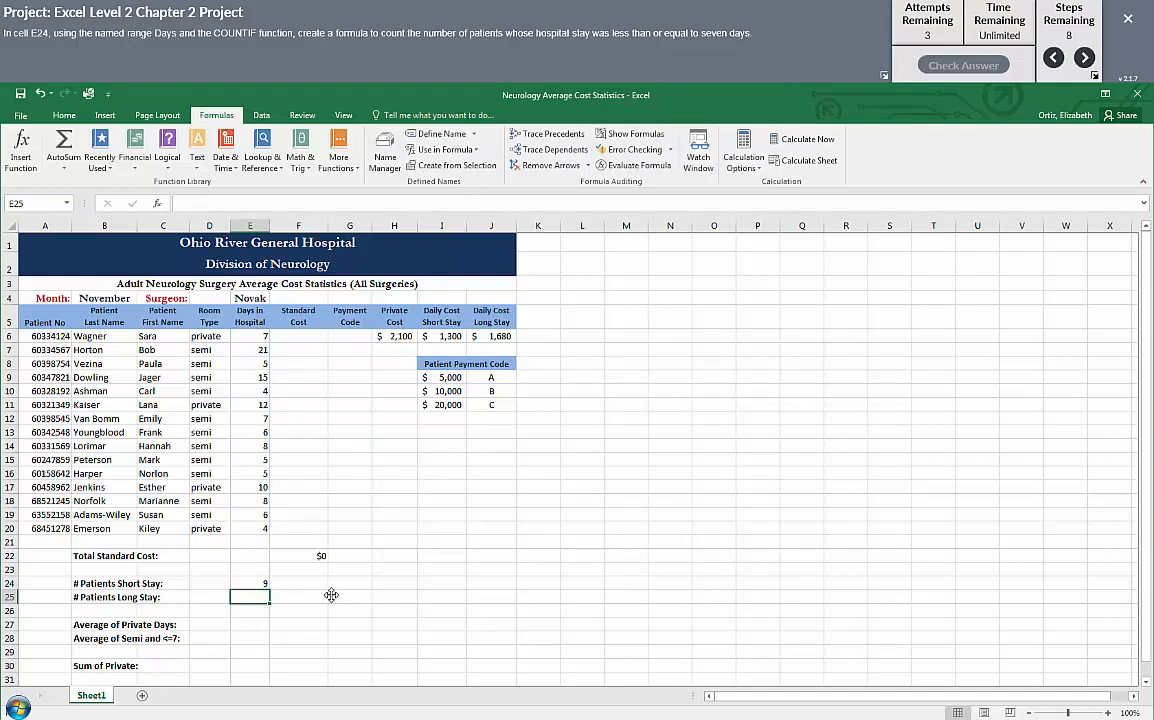
pyautogui.click(256, 582)
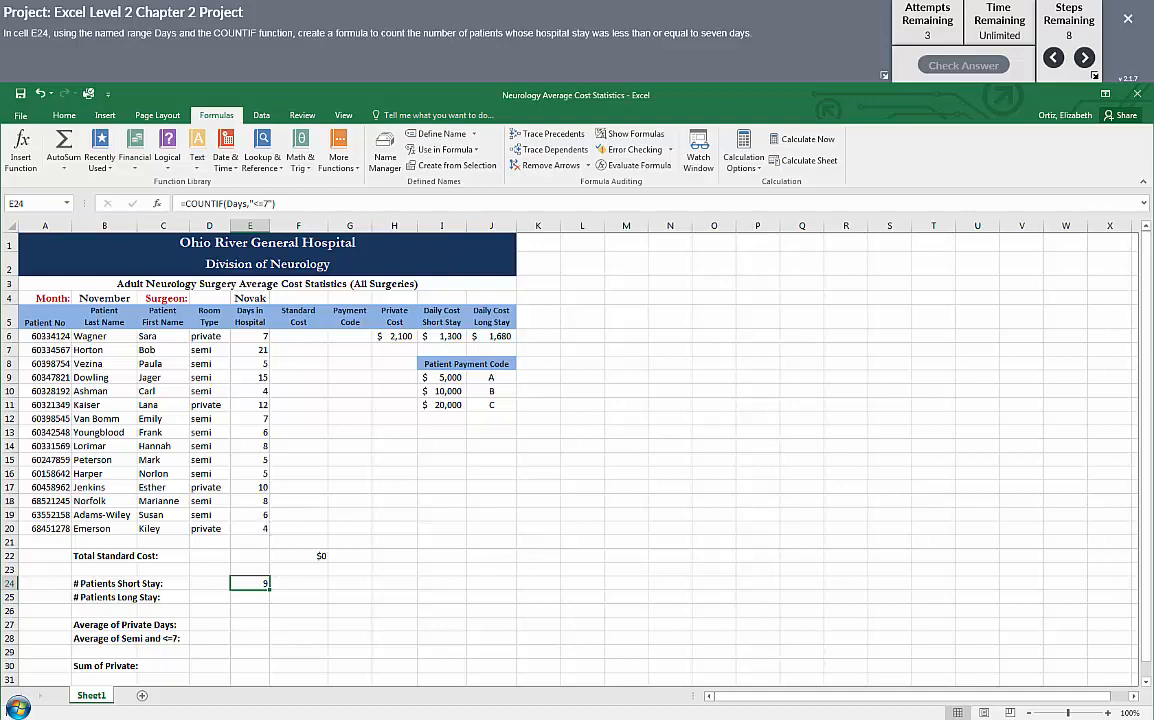
pyautogui.click(1085, 58)
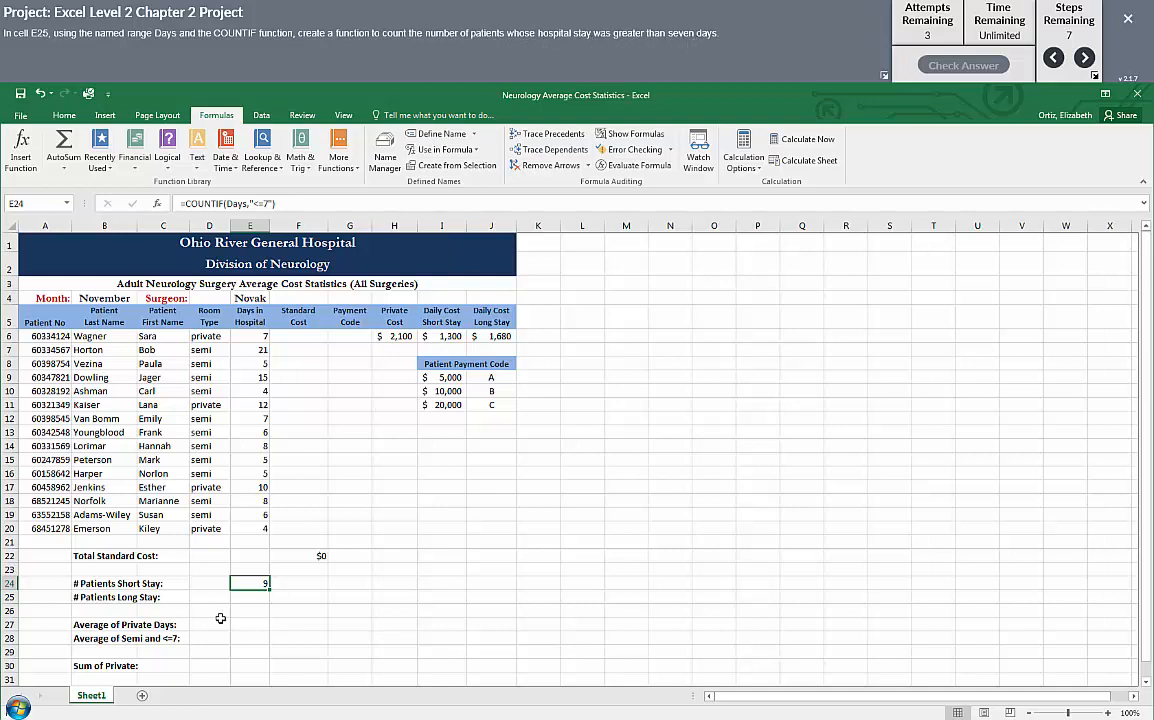
# Step: Enter =COUNTIF(Days,">7") in cell E25 to count the long-stay patients, and advance to the following project task
pyautogui.click(248, 598)
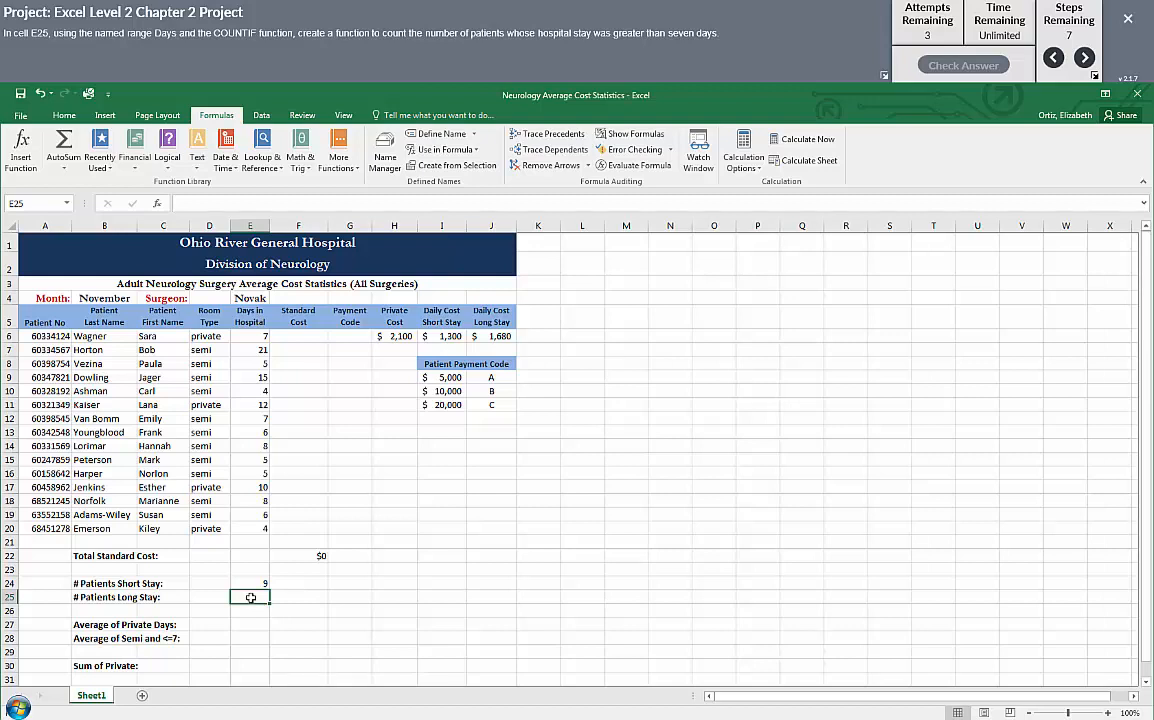
pyautogui.write('=')
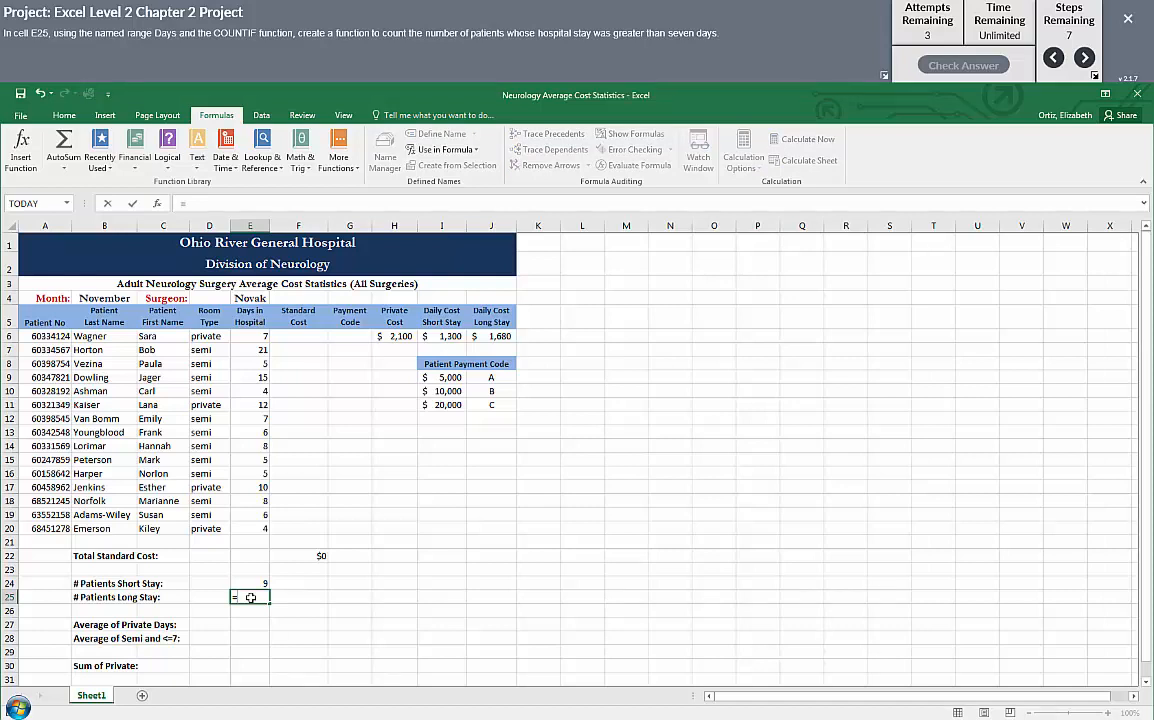
pyautogui.write('co')
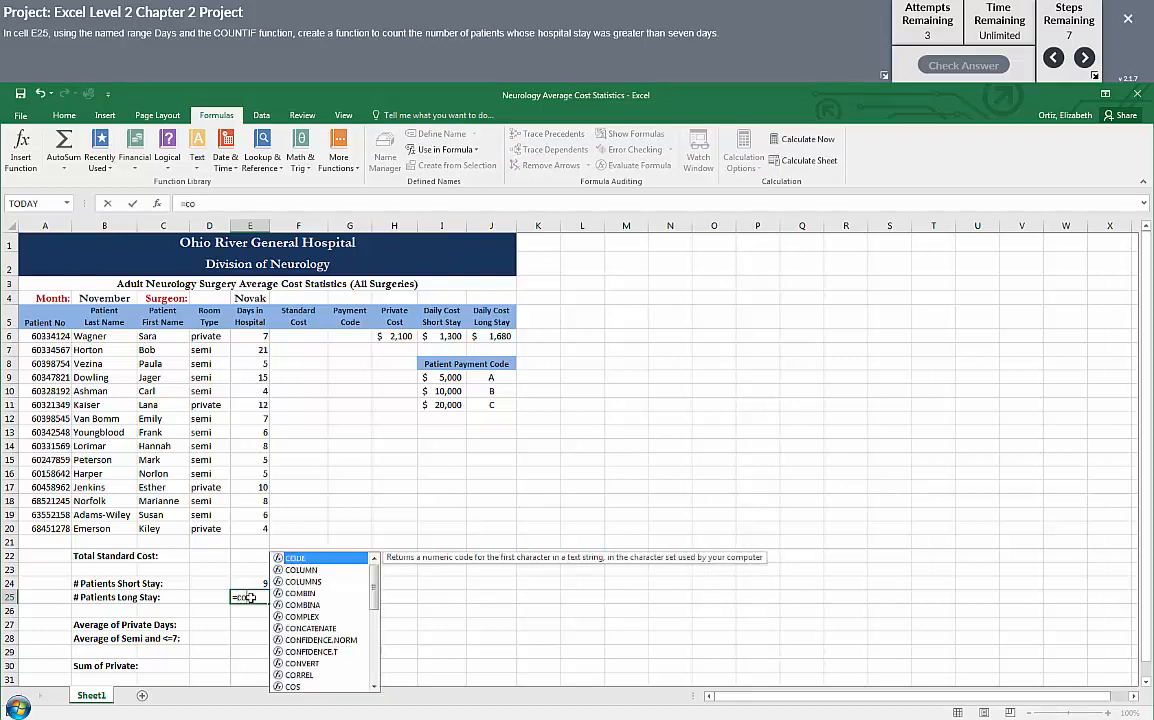
pyautogui.write('i')
pyautogui.press('BackSpace')
pyautogui.write('u')
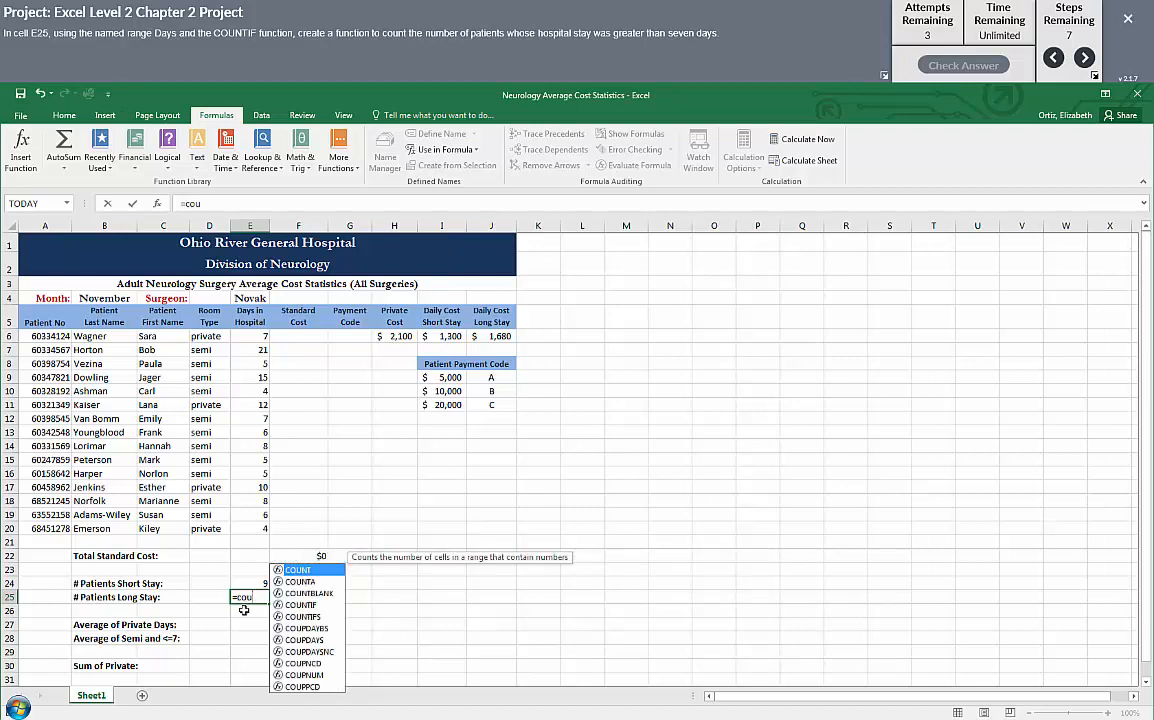
pyautogui.doubleClick(305, 605)
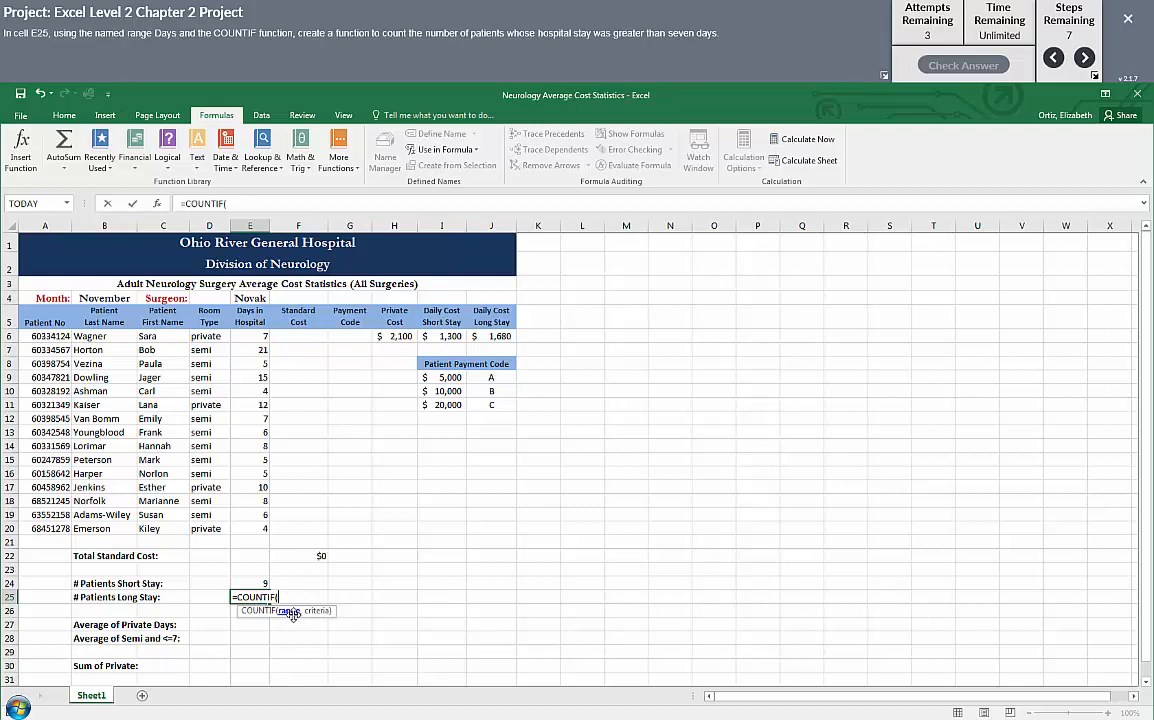
pyautogui.click(477, 155)
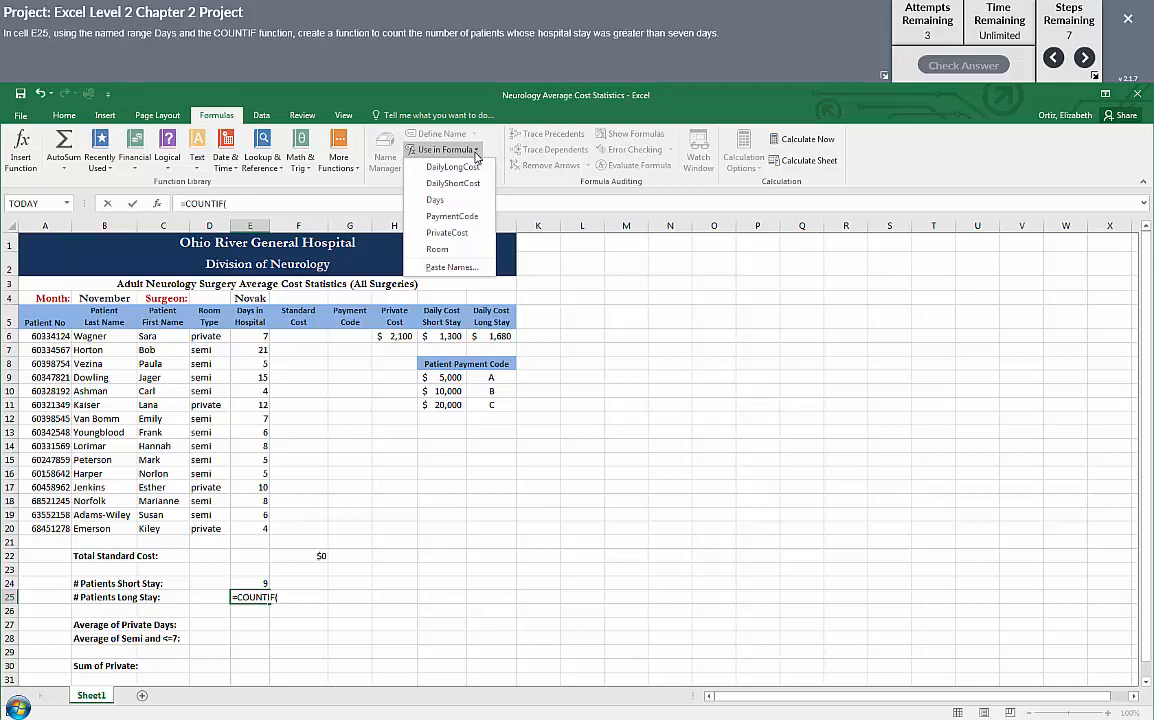
pyautogui.click(440, 200)
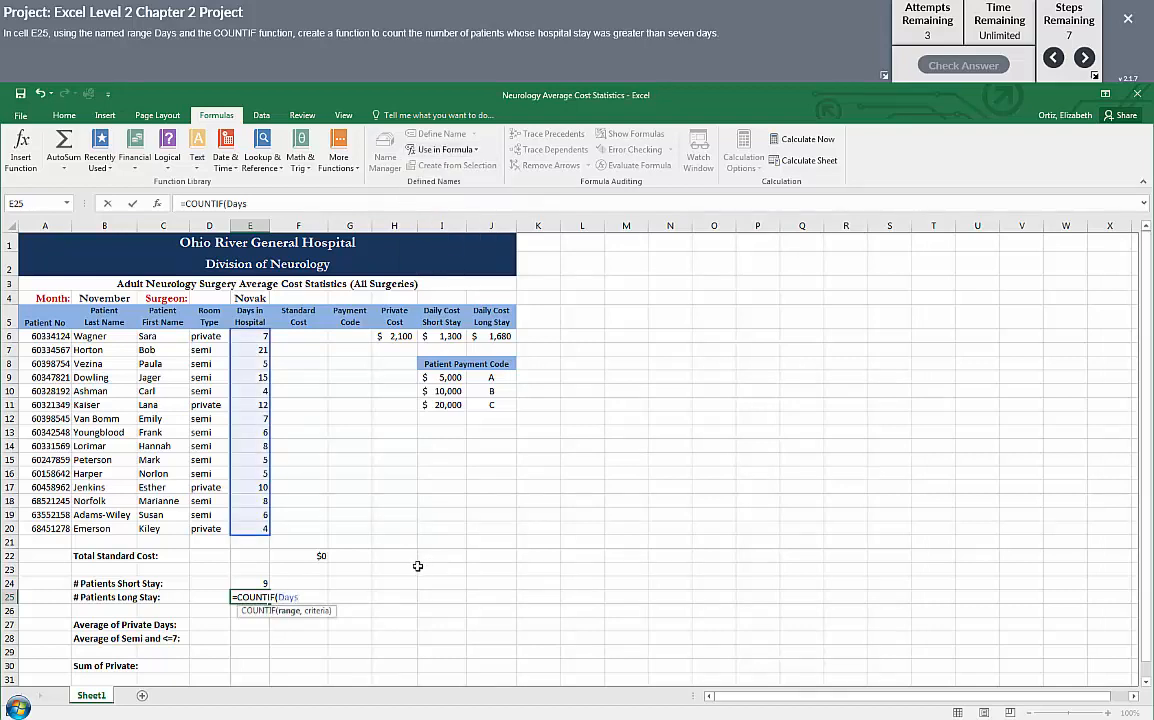
pyautogui.write(',')
pyautogui.write('">7")')
pyautogui.press('Return')
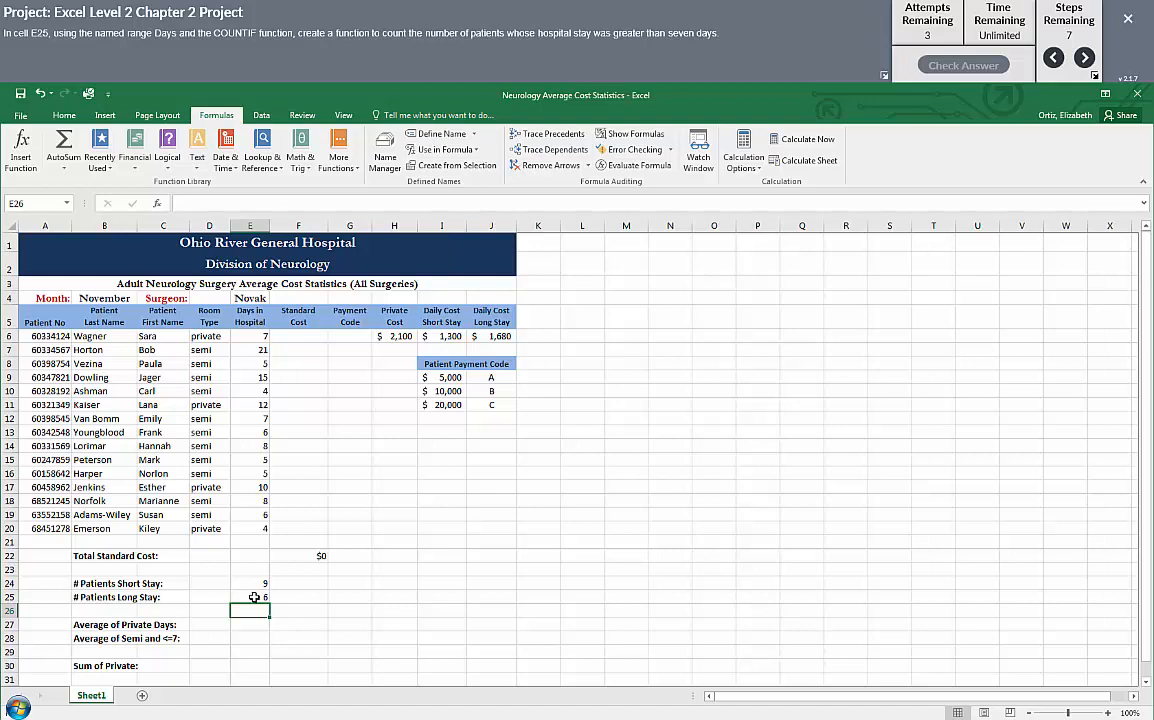
pyautogui.click(1086, 58)
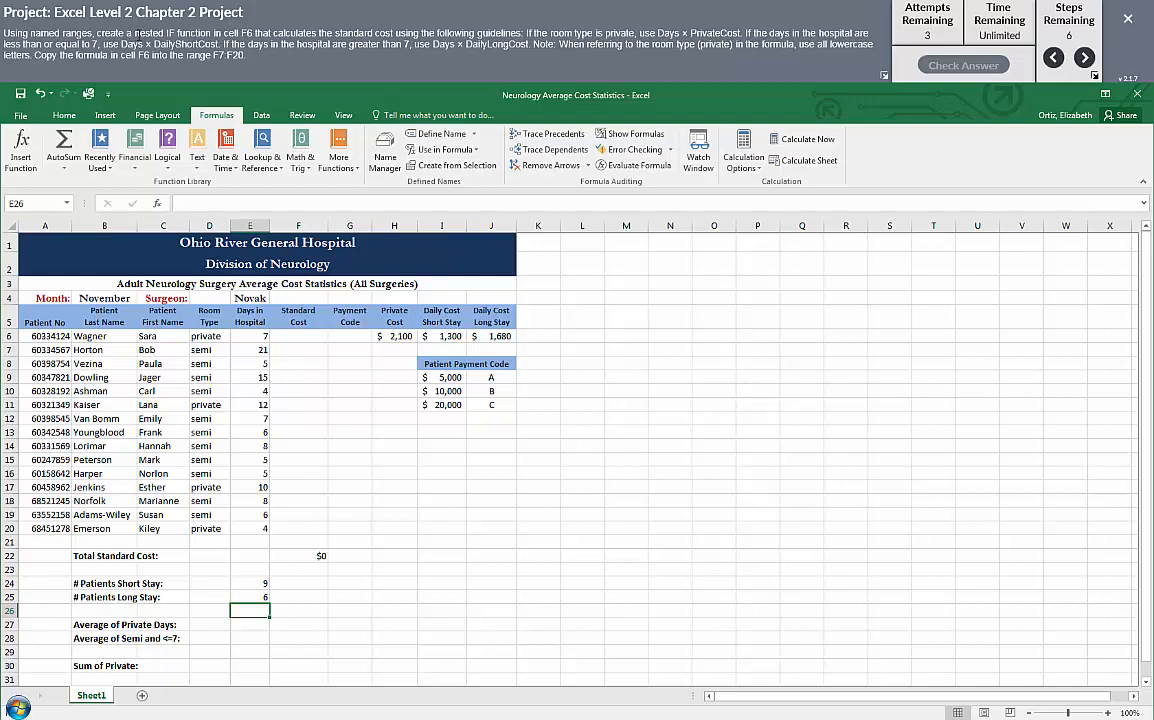
# Step: Review the nested IF task instructions and start an IF function in cell F6
pyautogui.moveTo(134, 33); pyautogui.dragTo(214, 33)
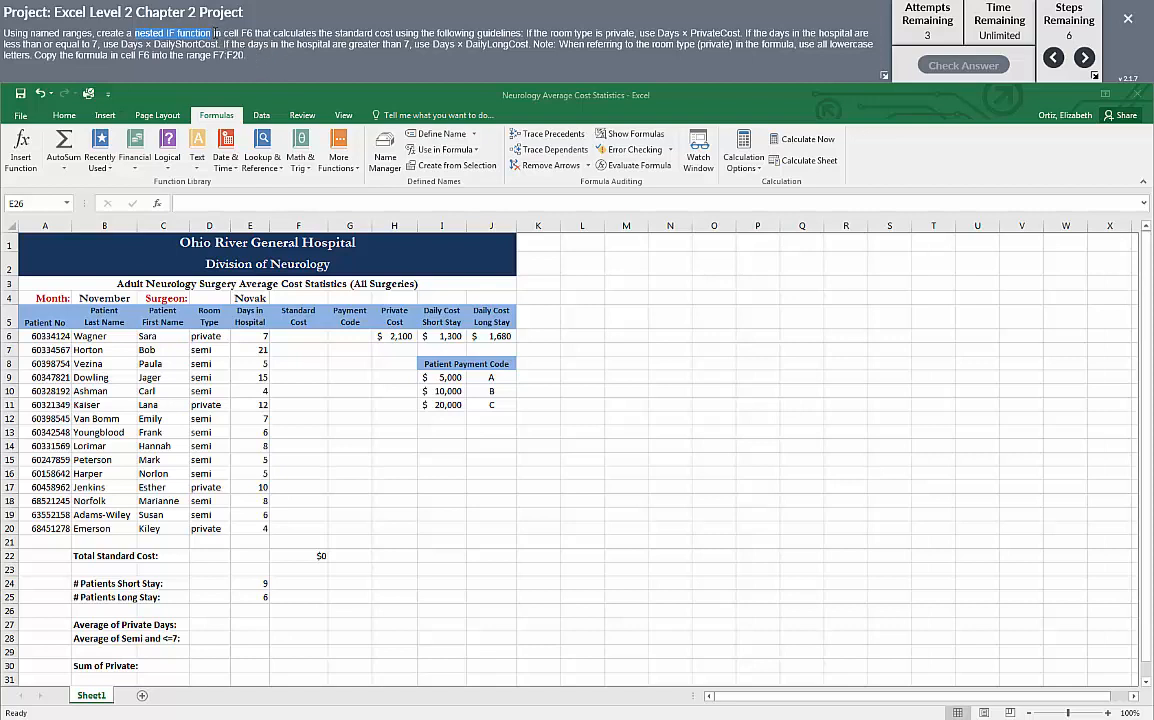
pyautogui.moveTo(224, 33); pyautogui.dragTo(255, 33)
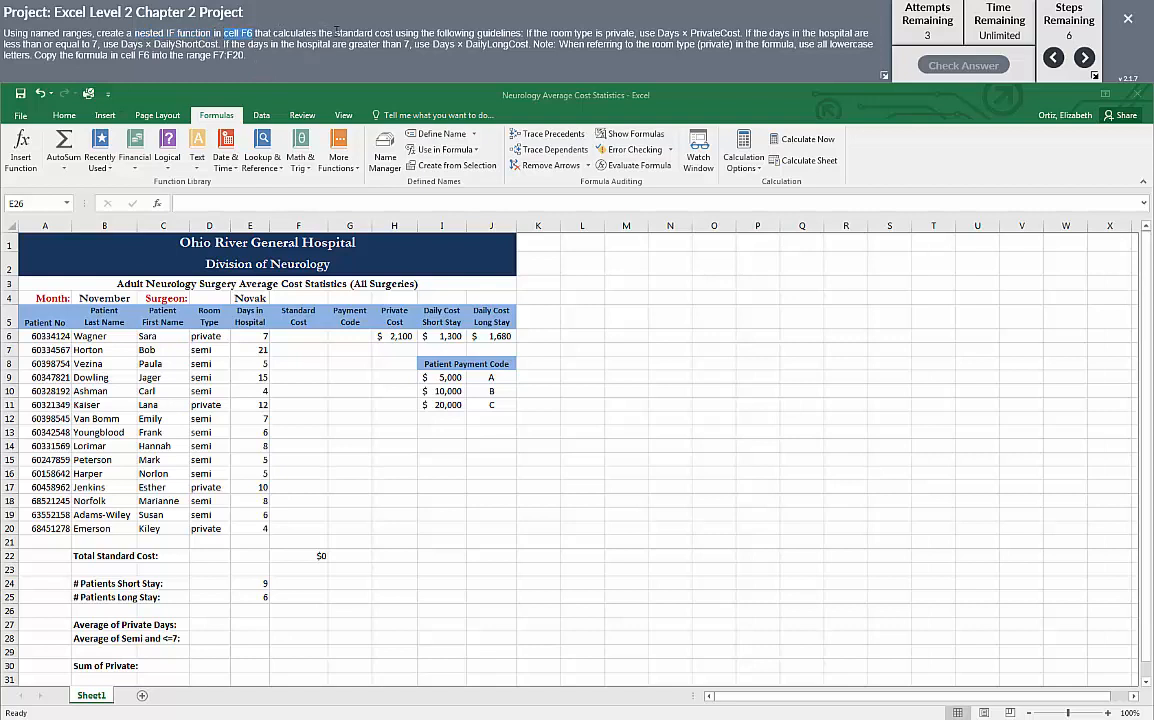
pyautogui.moveTo(335, 33); pyautogui.dragTo(393, 33)
pyautogui.moveTo(223, 33); pyautogui.dragTo(253, 33)
pyautogui.click(303, 334)
pyautogui.click(303, 334)
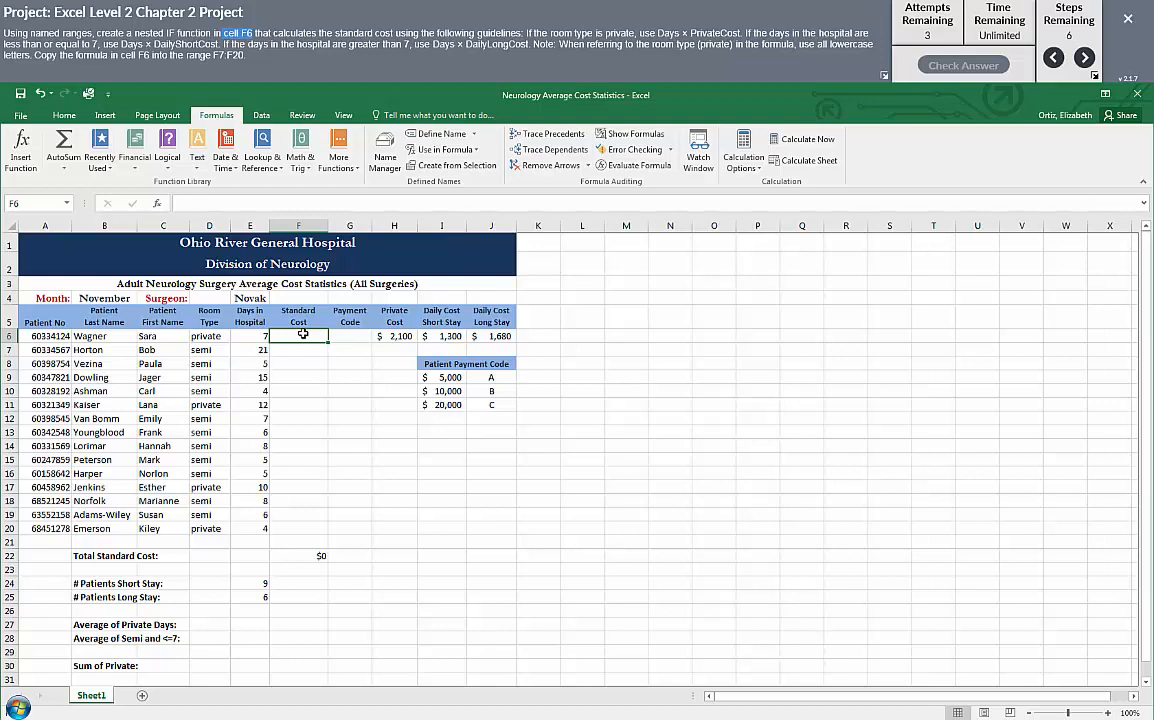
pyautogui.write('=')
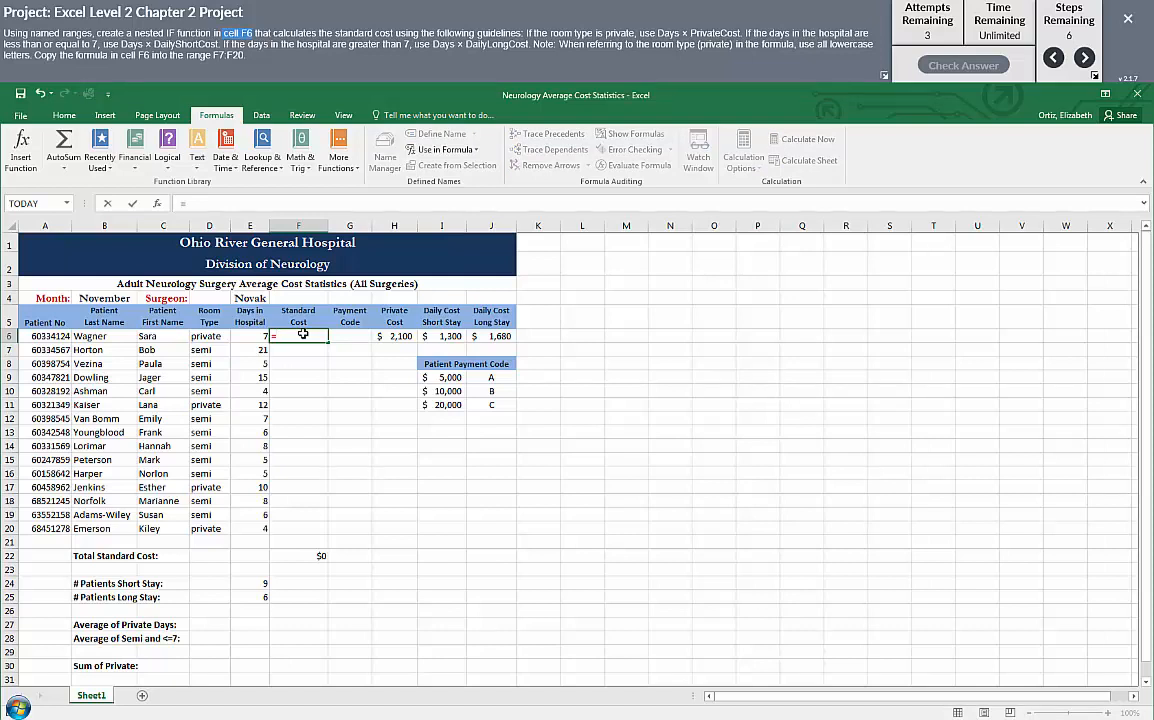
pyautogui.write('i')
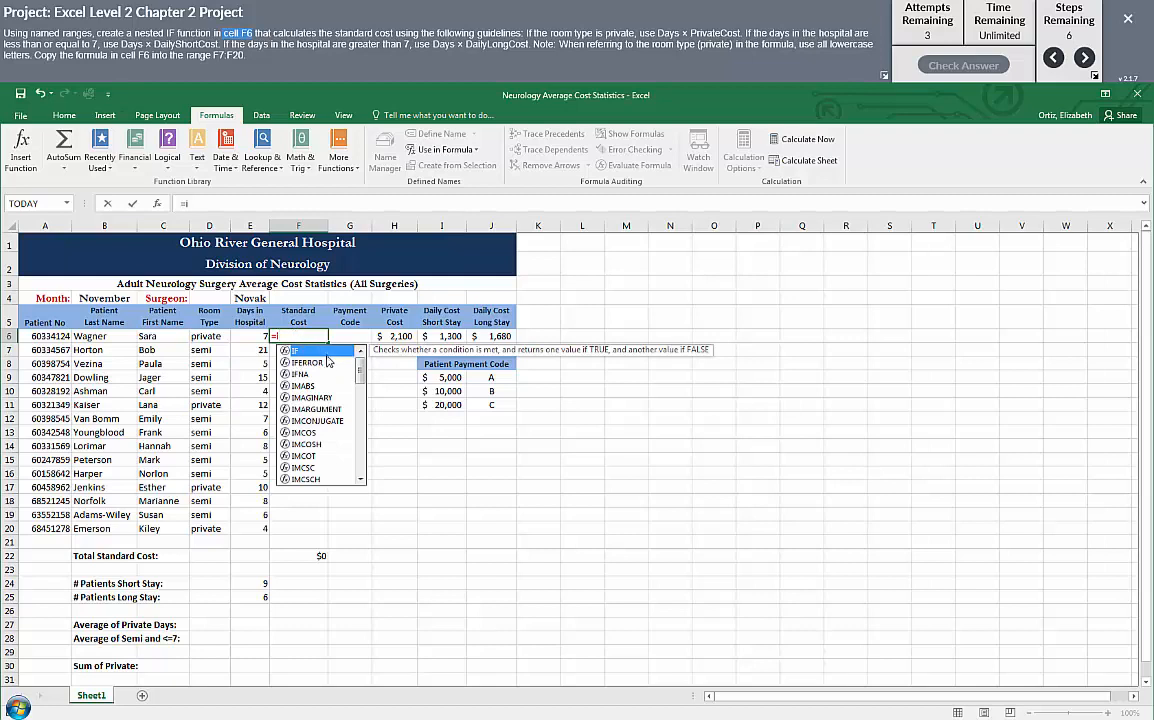
pyautogui.press('Tab')
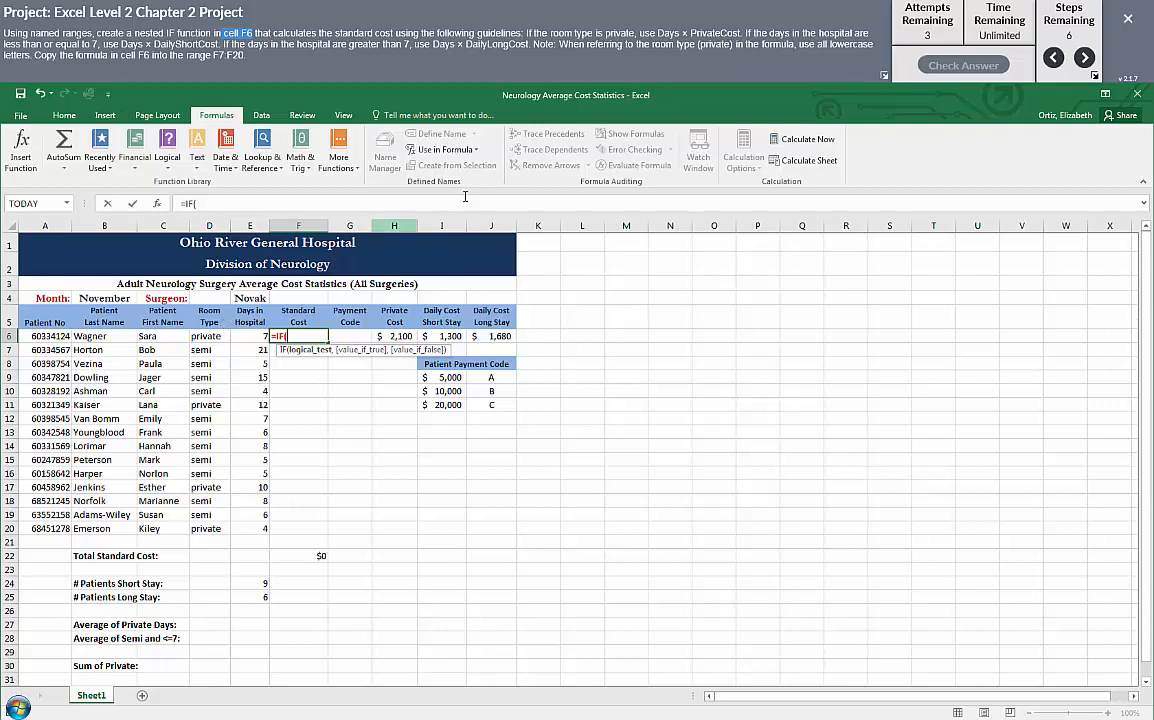
# Step: Set the logical test of the IF function in F6 to Room="private", using the named range Room
pyautogui.click(476, 150)
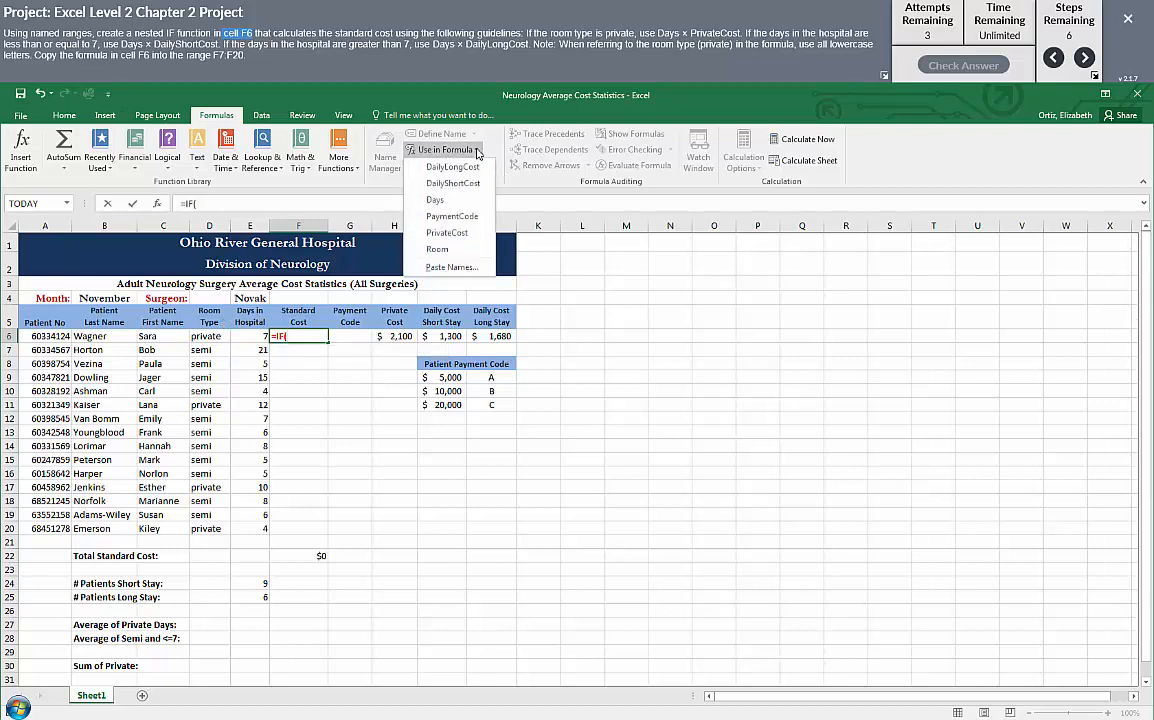
pyautogui.click(445, 251)
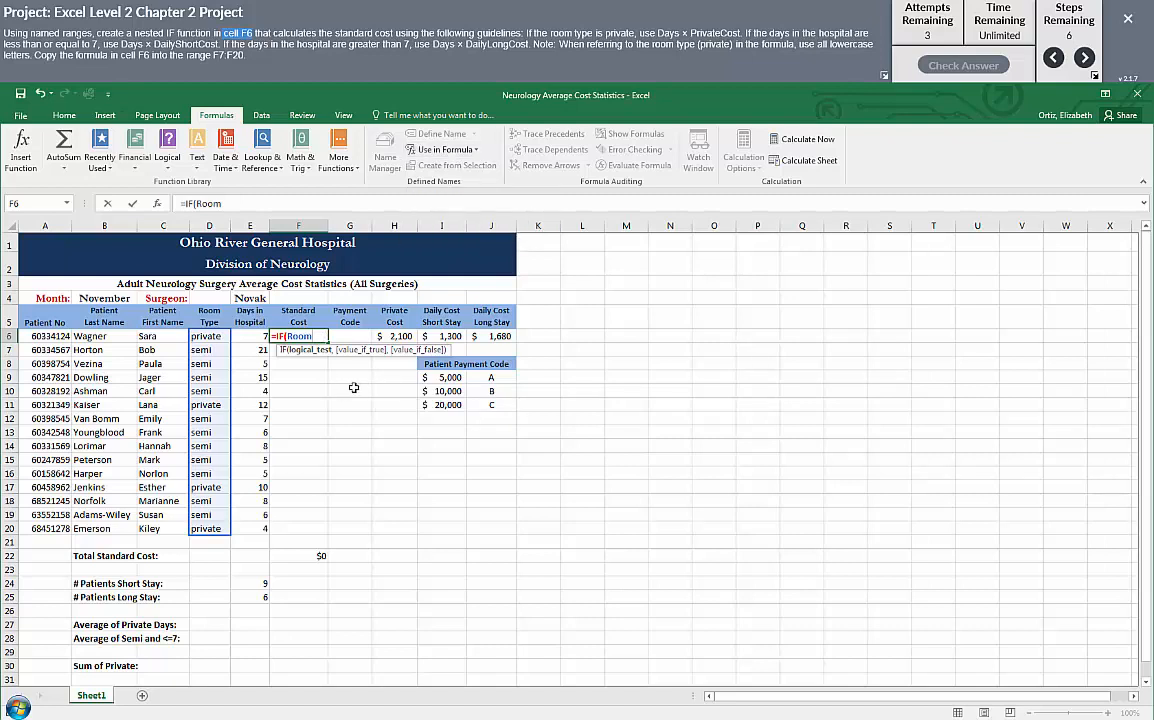
pyautogui.write('=')
pyautogui.write('"')
pyautogui.write('private')
pyautogui.write(',')
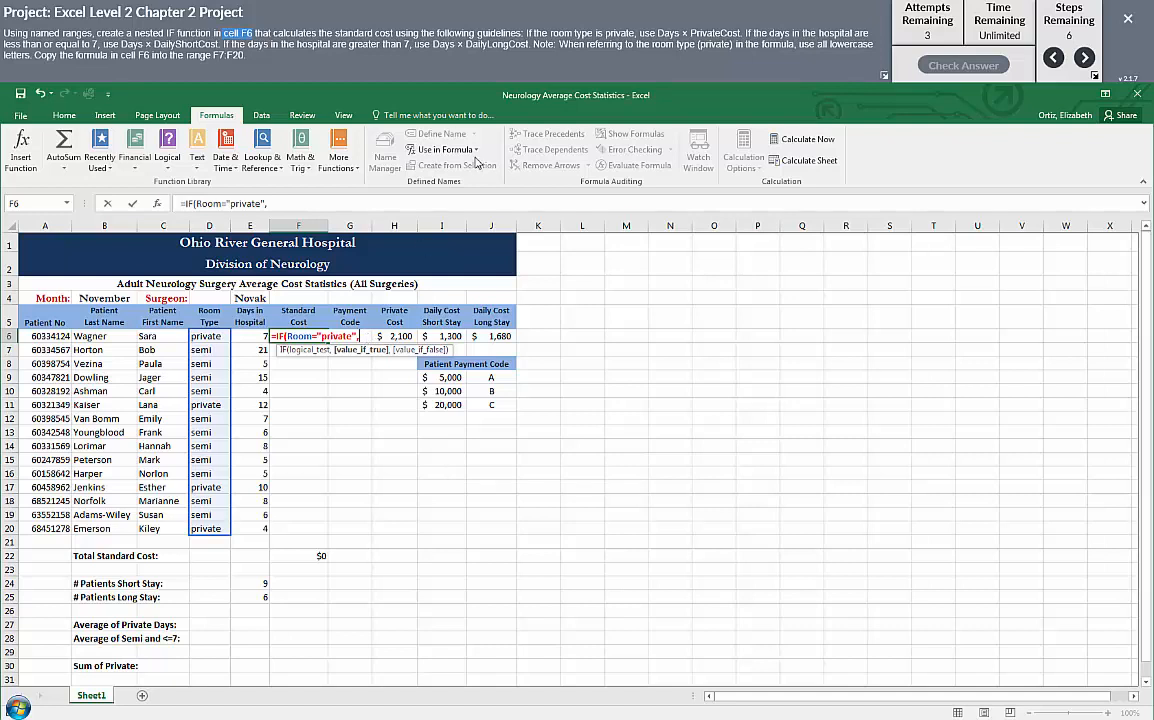
# Step: Add Days*PrivateCost as the value if true for private rooms, using the named ranges
pyautogui.click(438, 149)
pyautogui.click(437, 200)
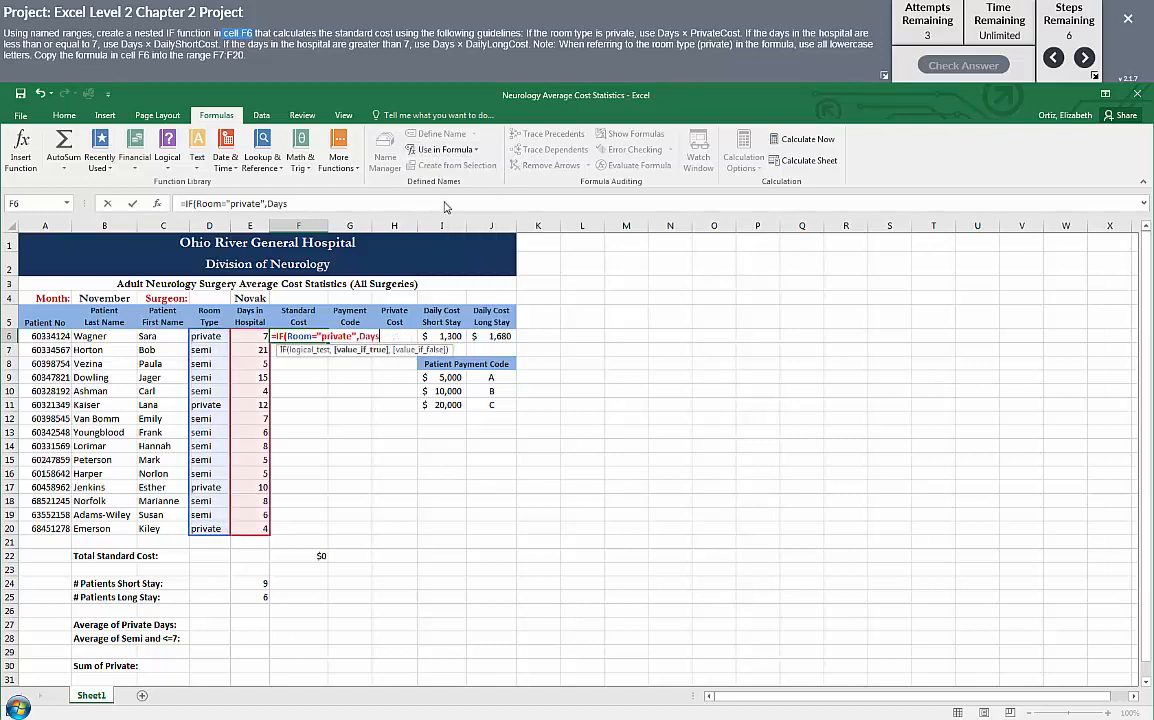
pyautogui.write('*')
pyautogui.click(443, 149)
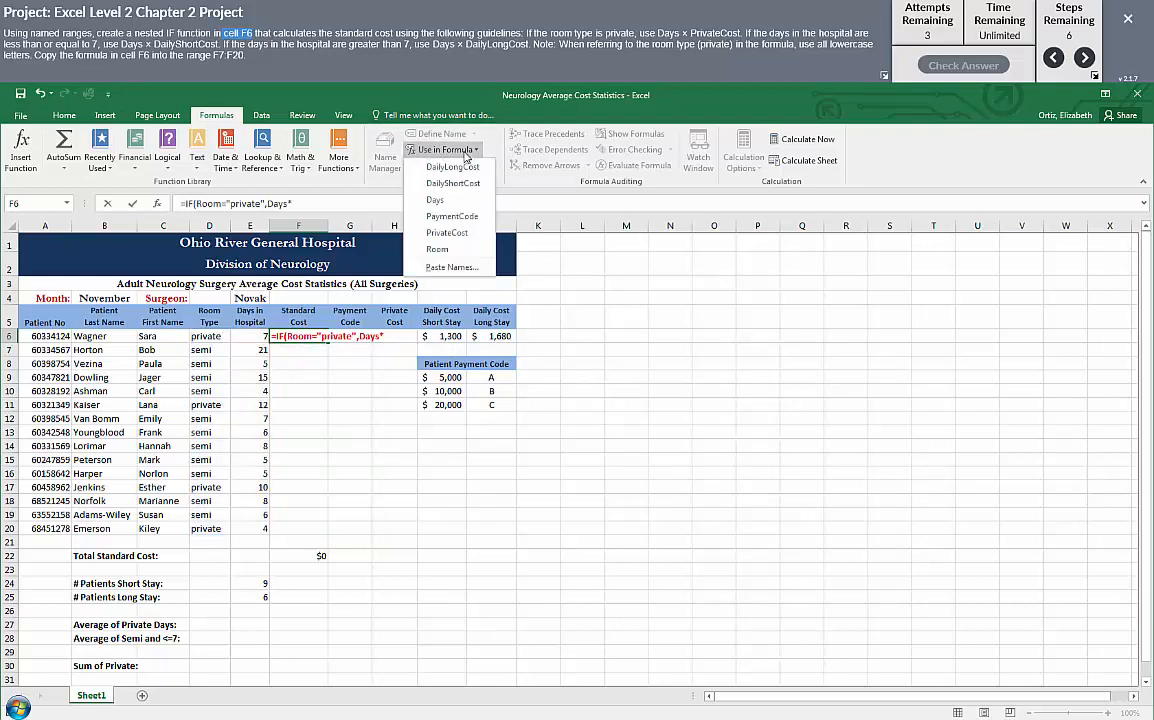
pyautogui.click(465, 232)
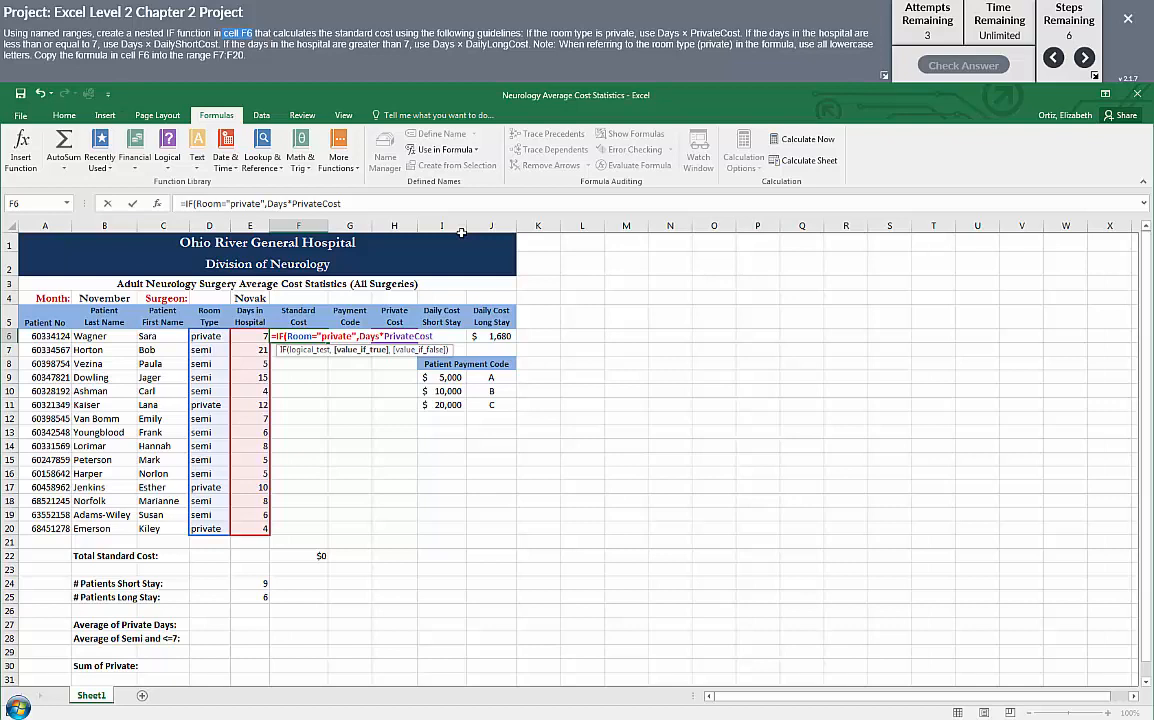
pyautogui.write(',')
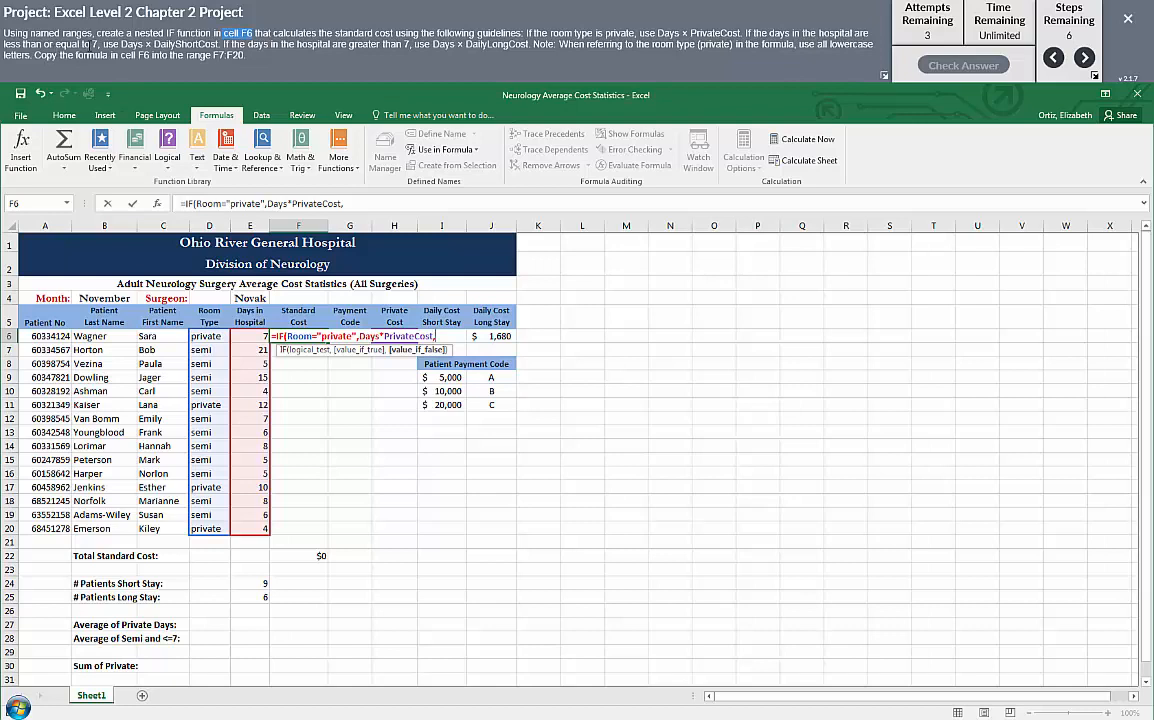
# Step: Nest a second IF function as the value if false, with the logical test Days<=7
pyautogui.click(108, 43)
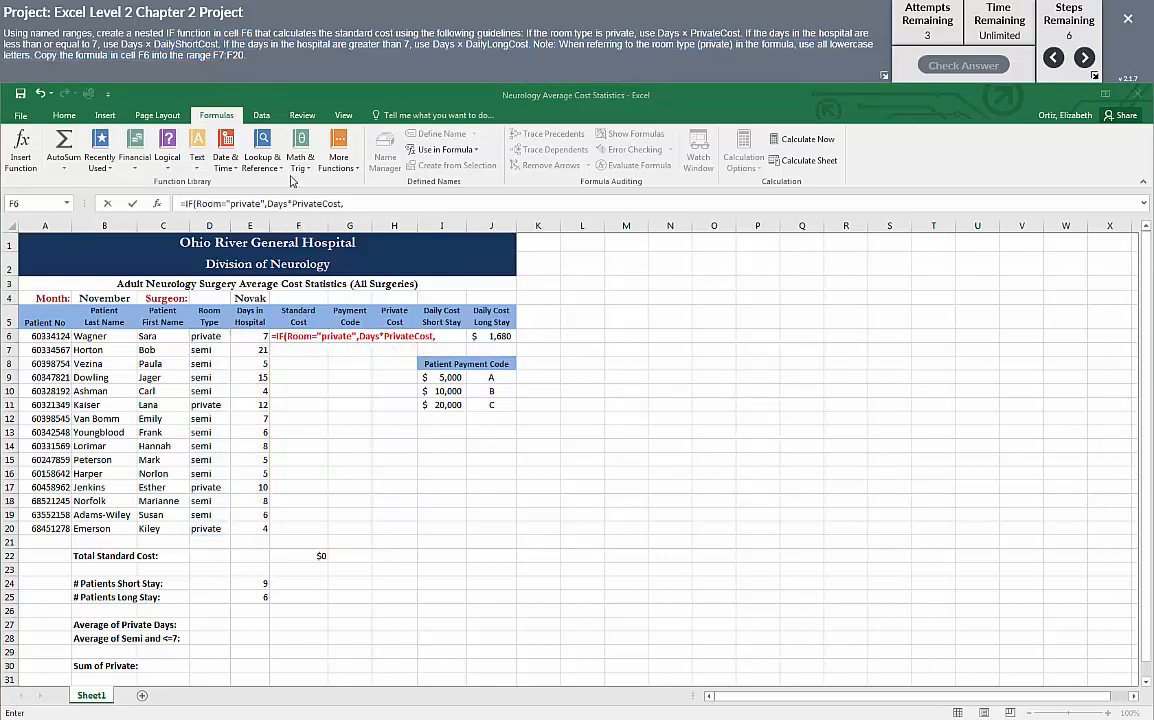
pyautogui.click(446, 336)
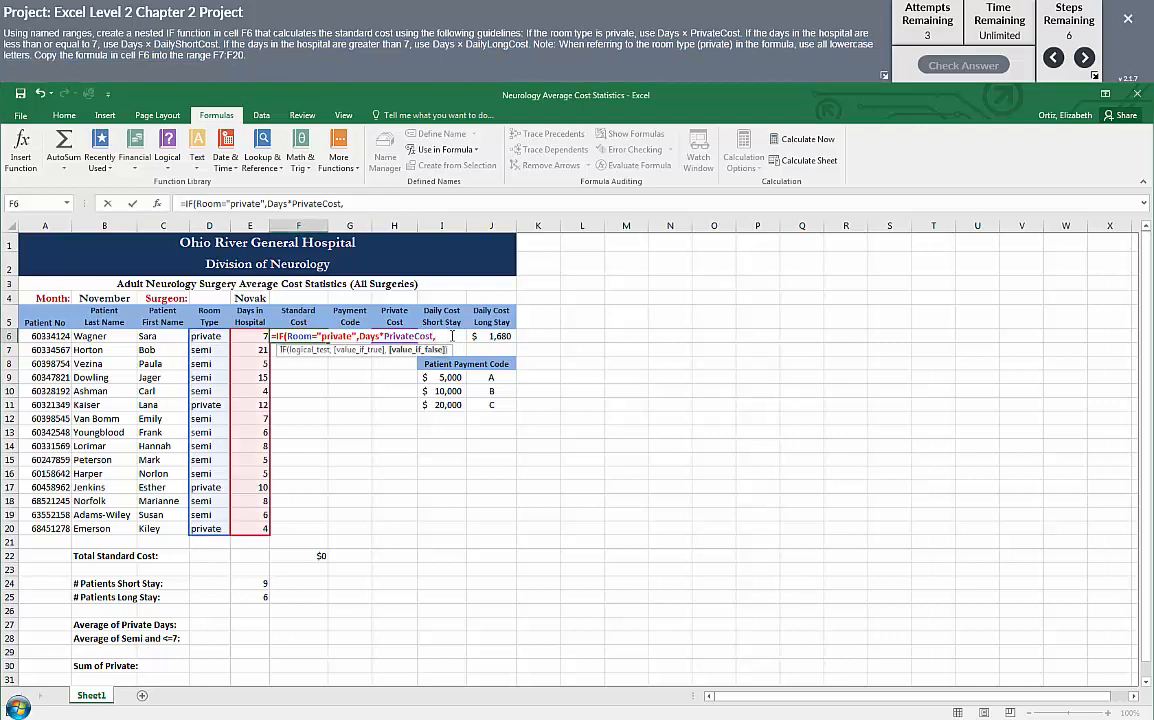
pyautogui.write('I')
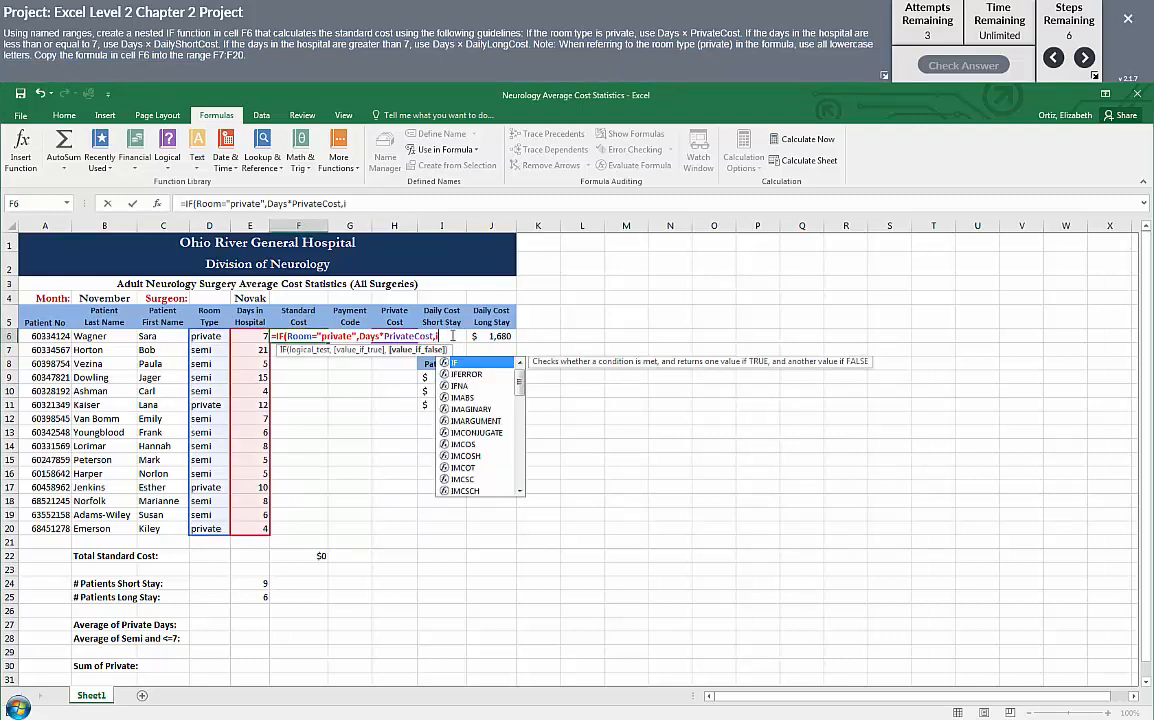
pyautogui.write('f')
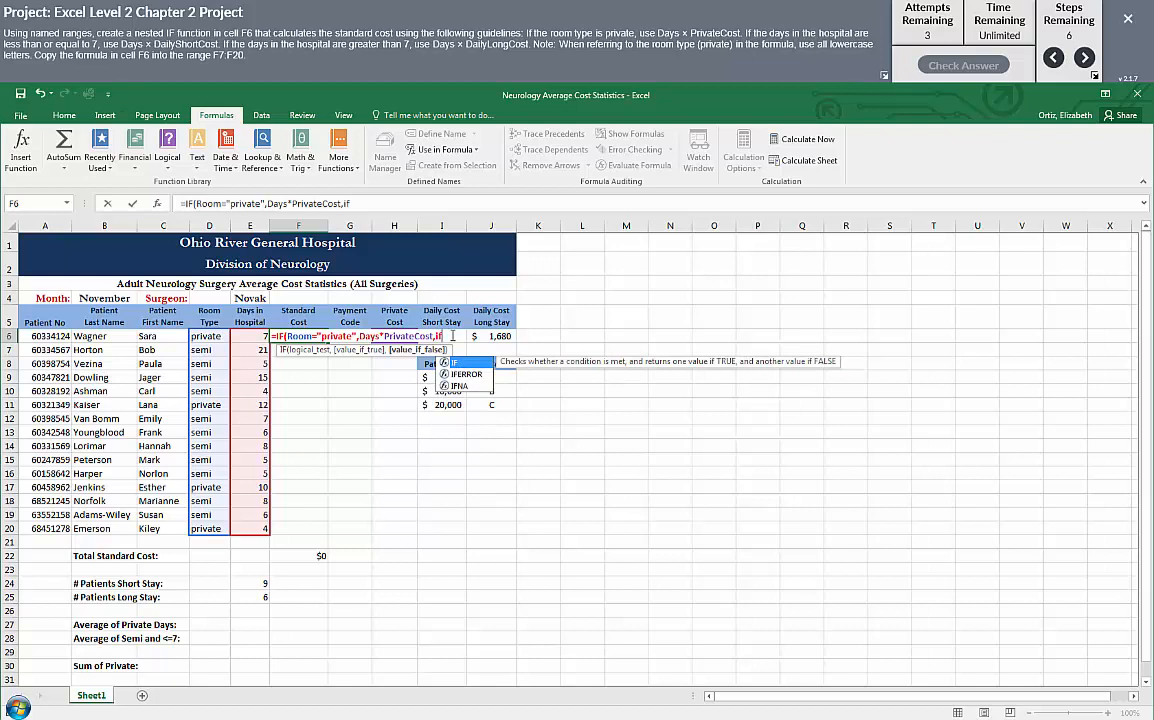
pyautogui.write('(')
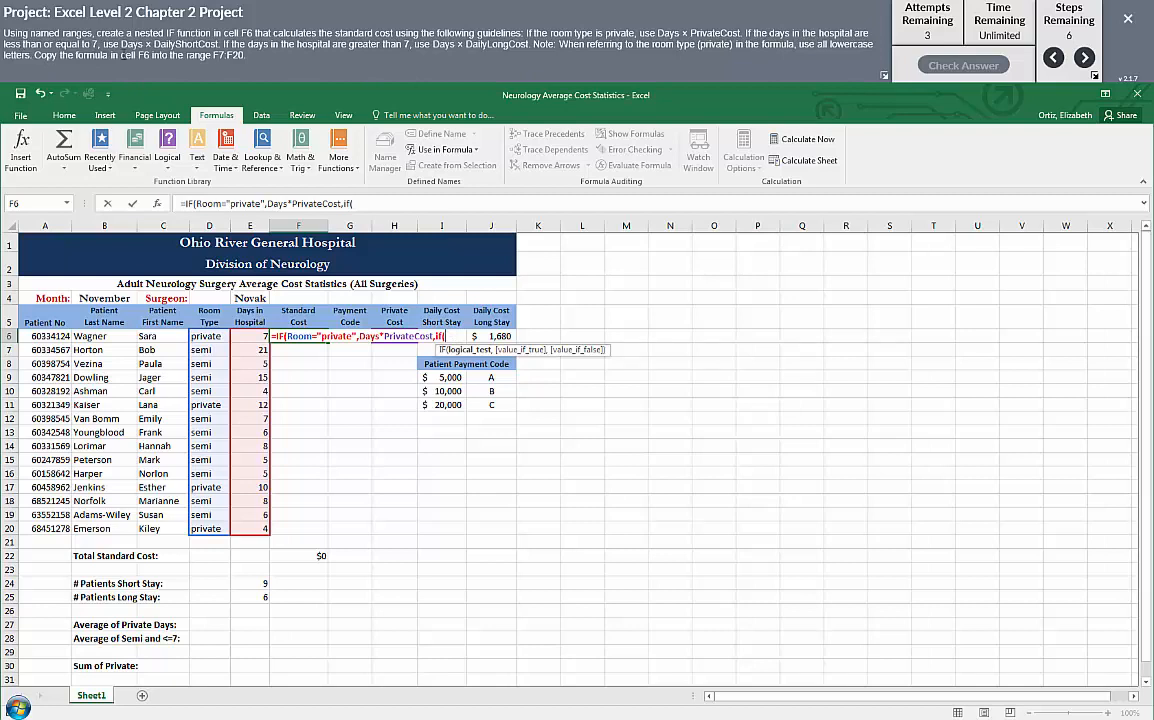
pyautogui.click(444, 150)
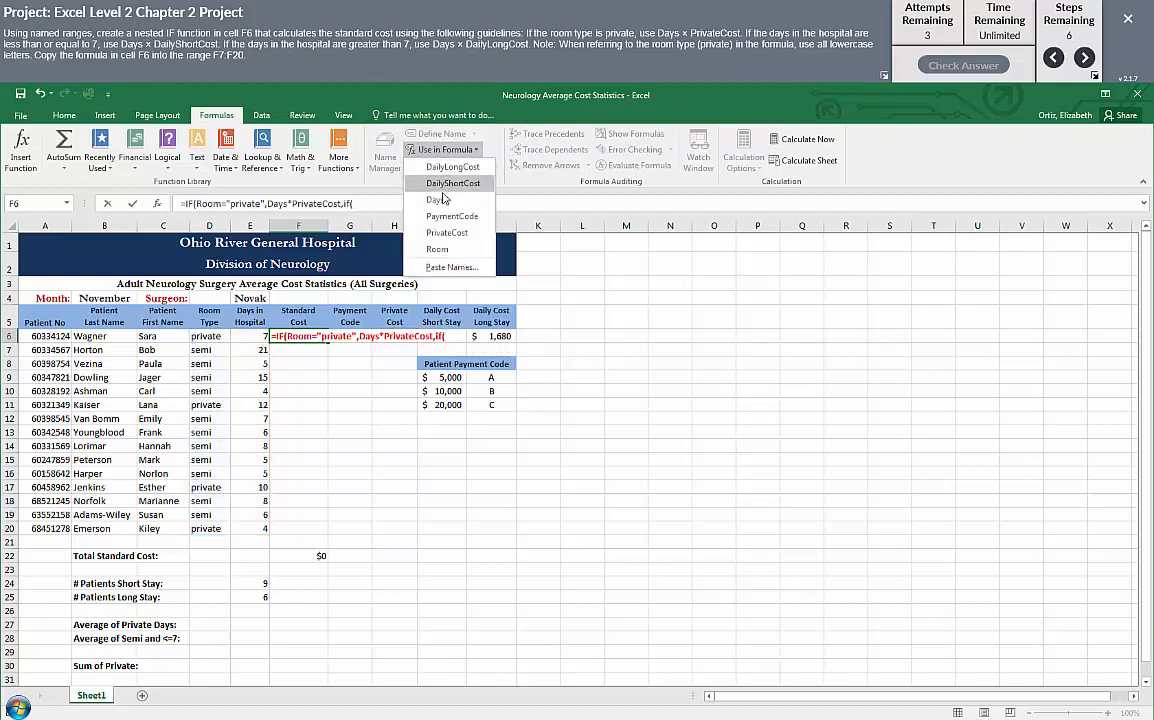
pyautogui.click(435, 199)
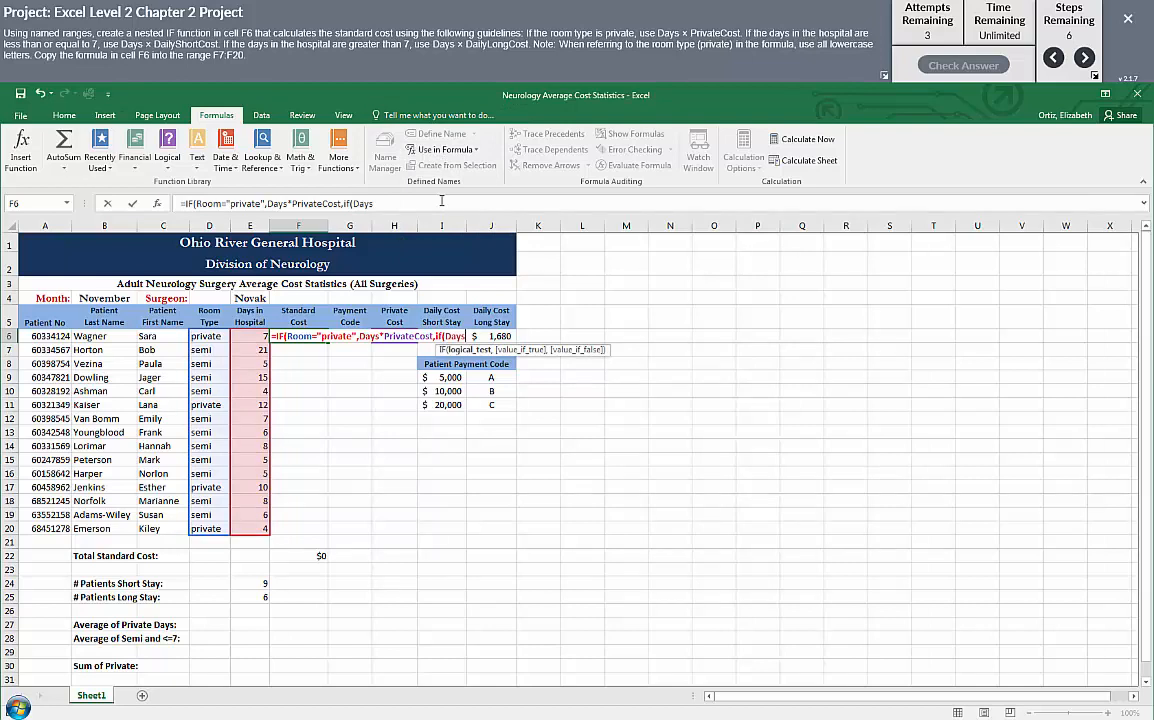
pyautogui.write('<=7,')
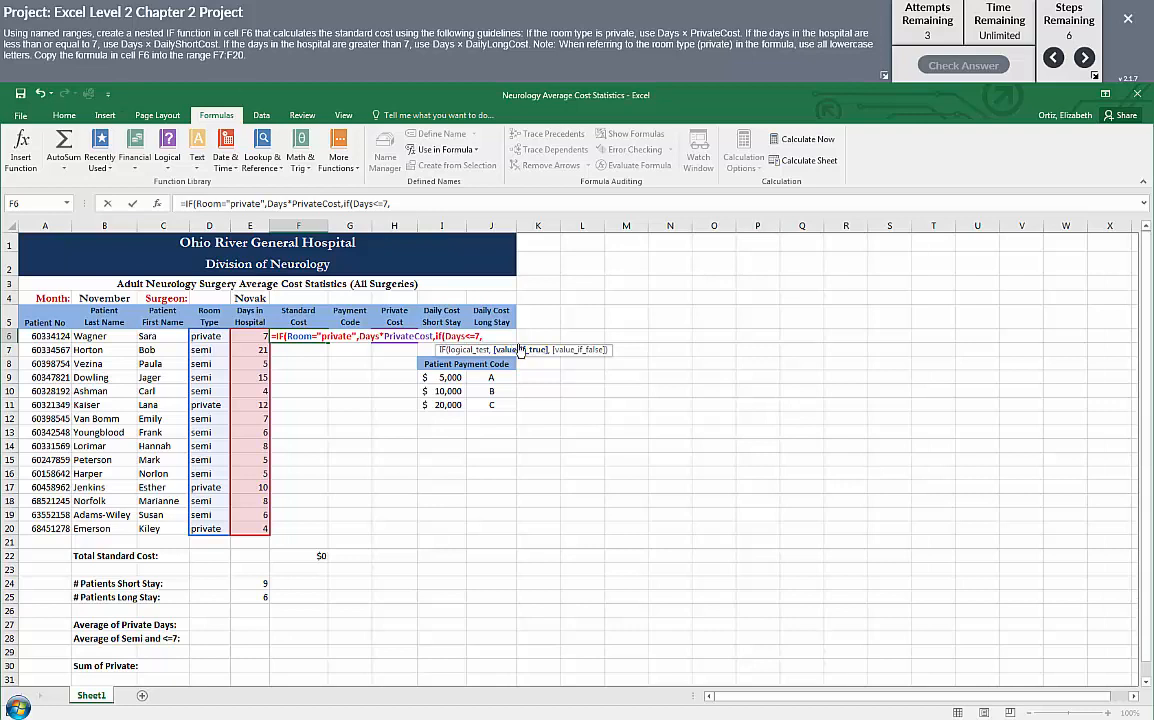
# Step: Add Days*DailyShortCost as the nested IF's value if true, using the named ranges
pyautogui.click(444, 149)
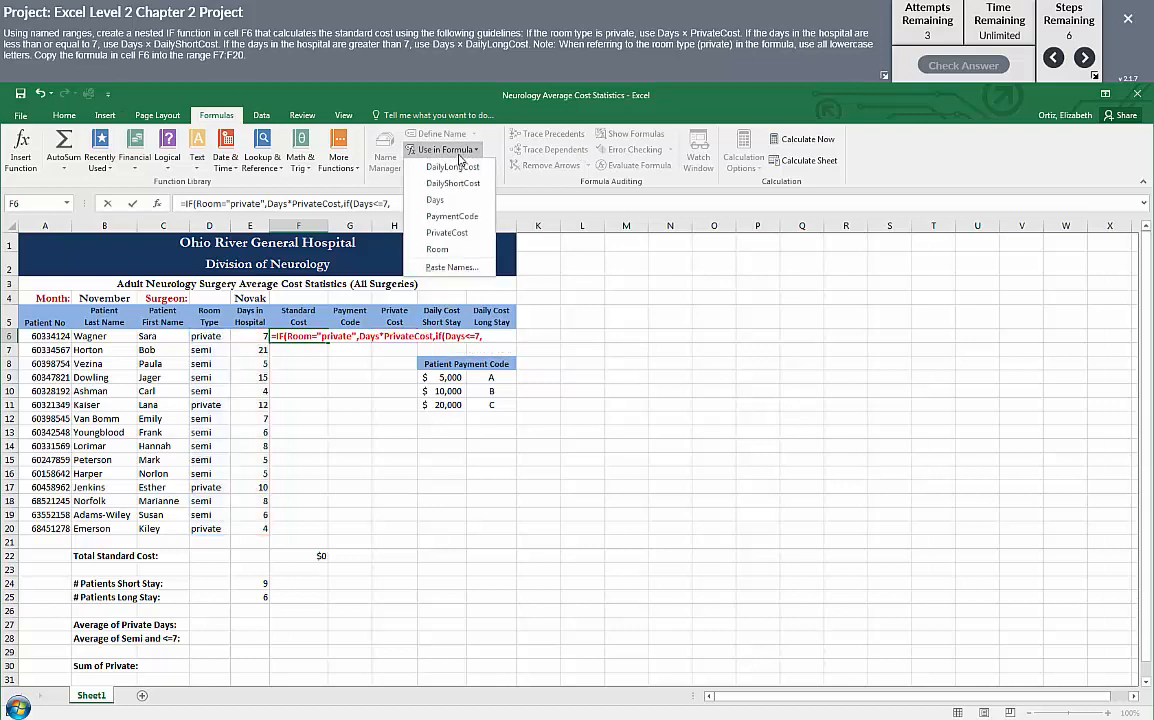
pyautogui.click(440, 199)
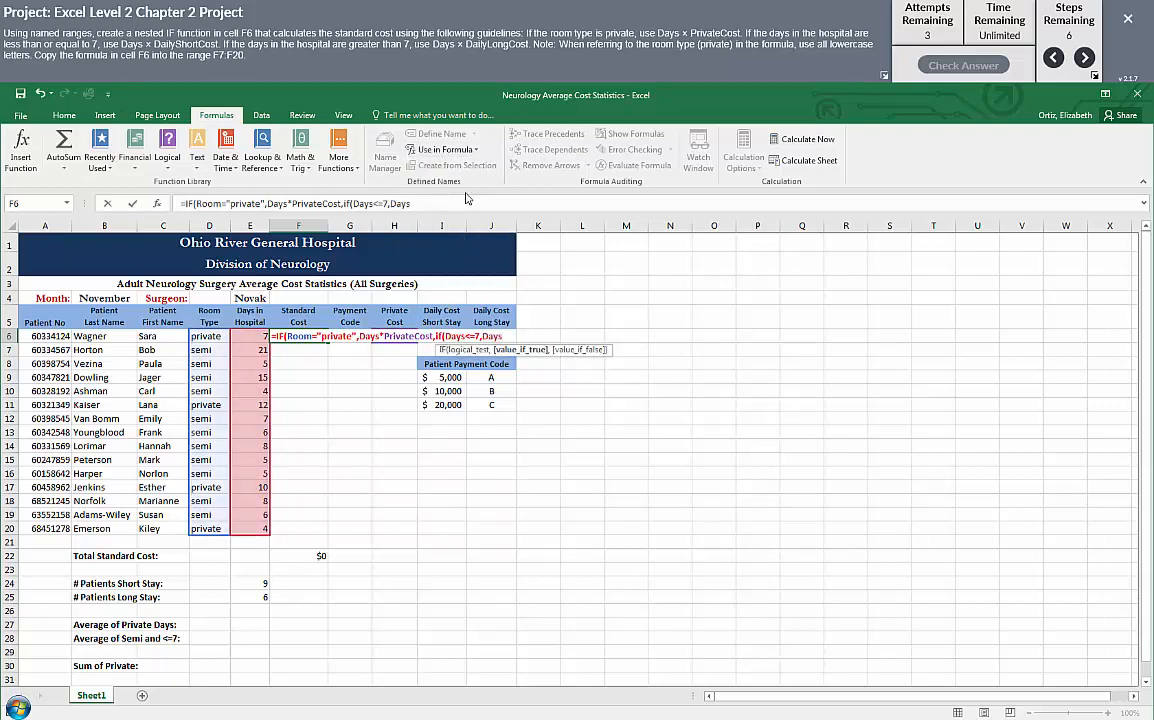
pyautogui.write('*')
pyautogui.click(474, 150)
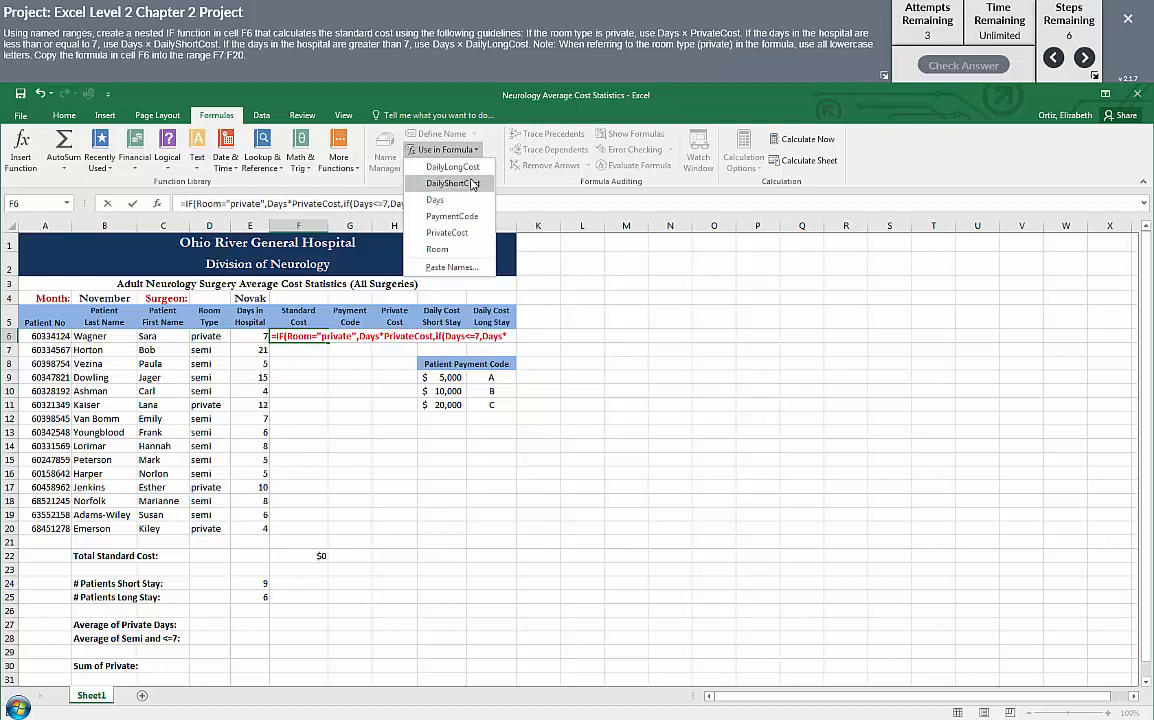
pyautogui.click(445, 183)
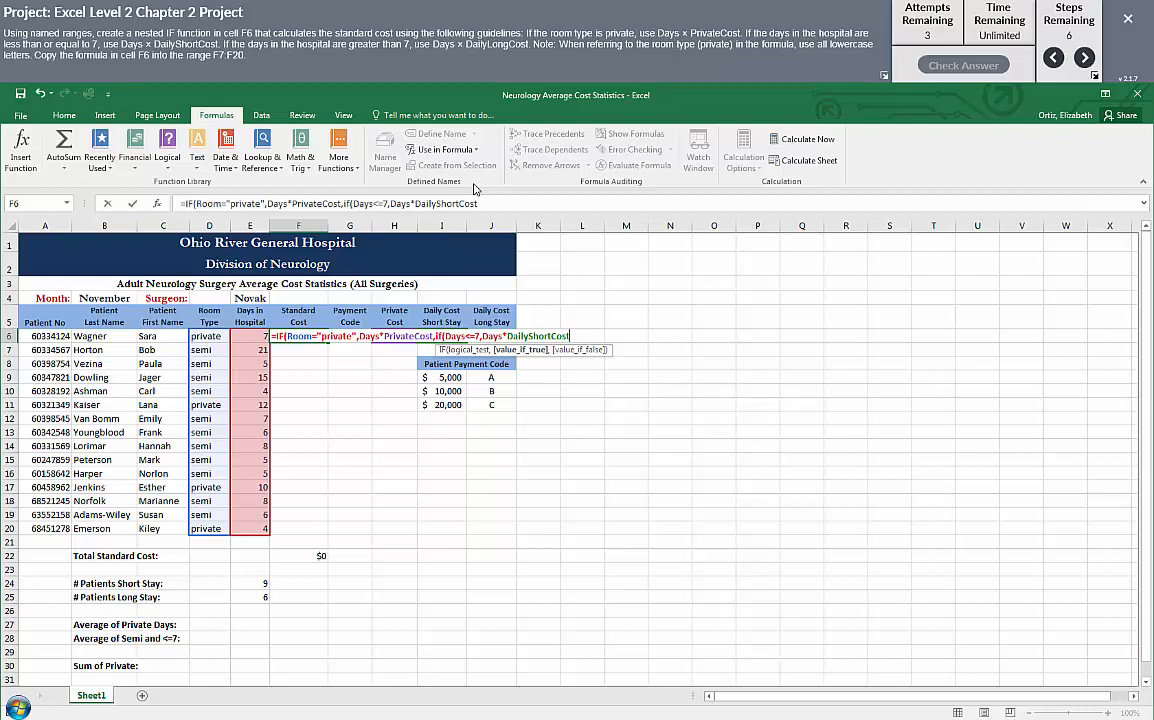
pyautogui.write(',')
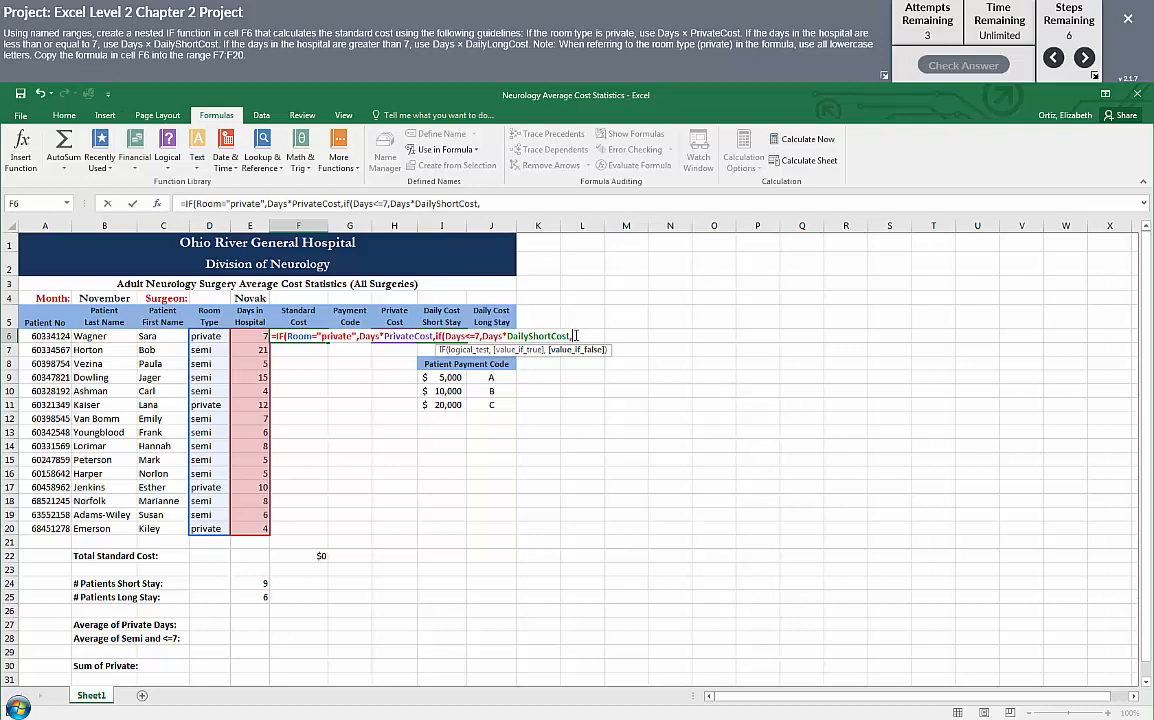
# Step: Add Days*DailyLongCost as the nested IF's value if false, close both functions, and enter the formula in F6
pyautogui.click(472, 151)
pyautogui.click(436, 200)
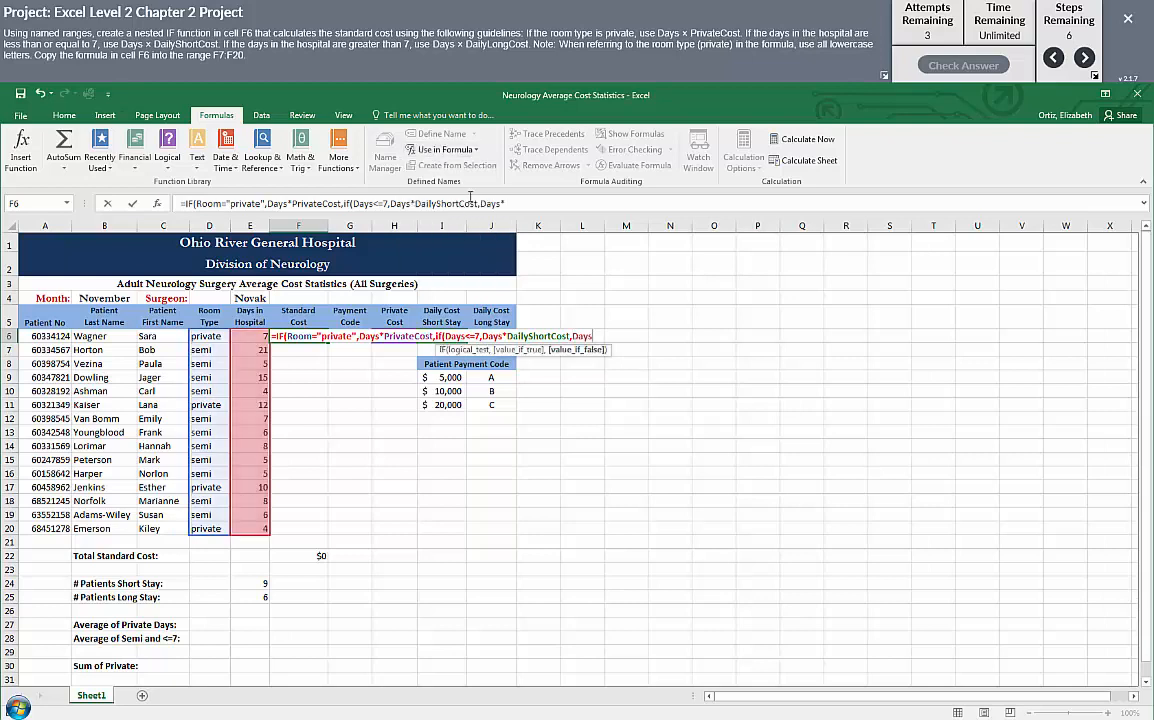
pyautogui.click(444, 150)
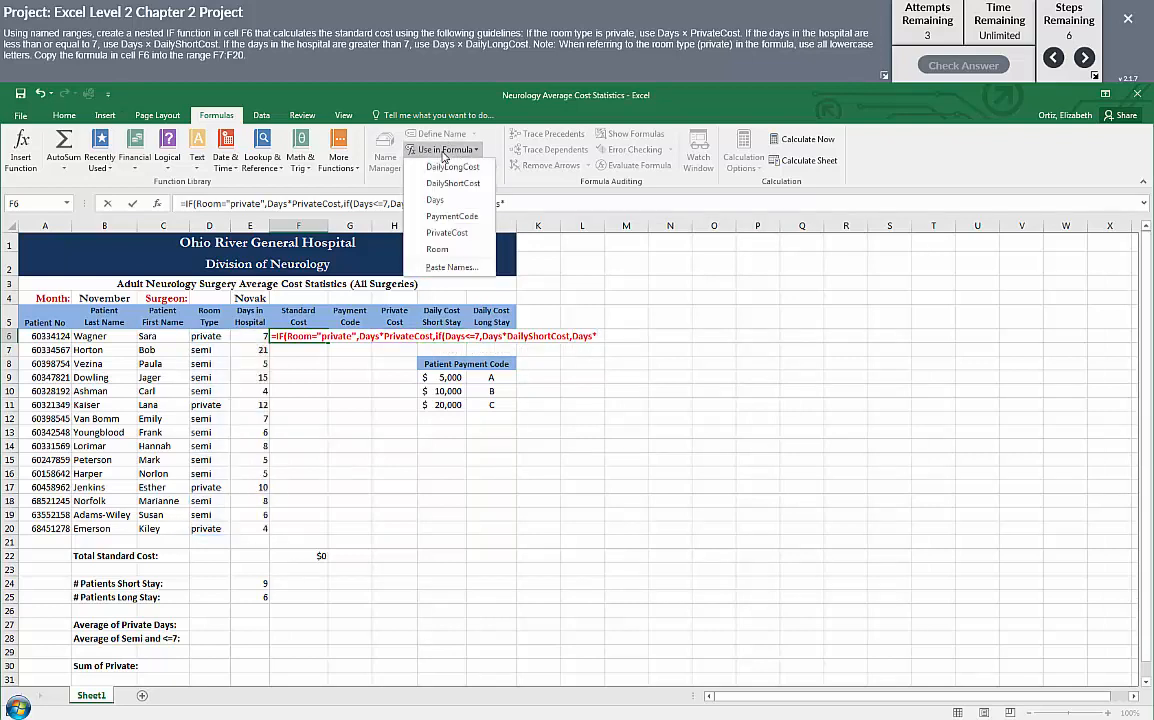
pyautogui.click(452, 167)
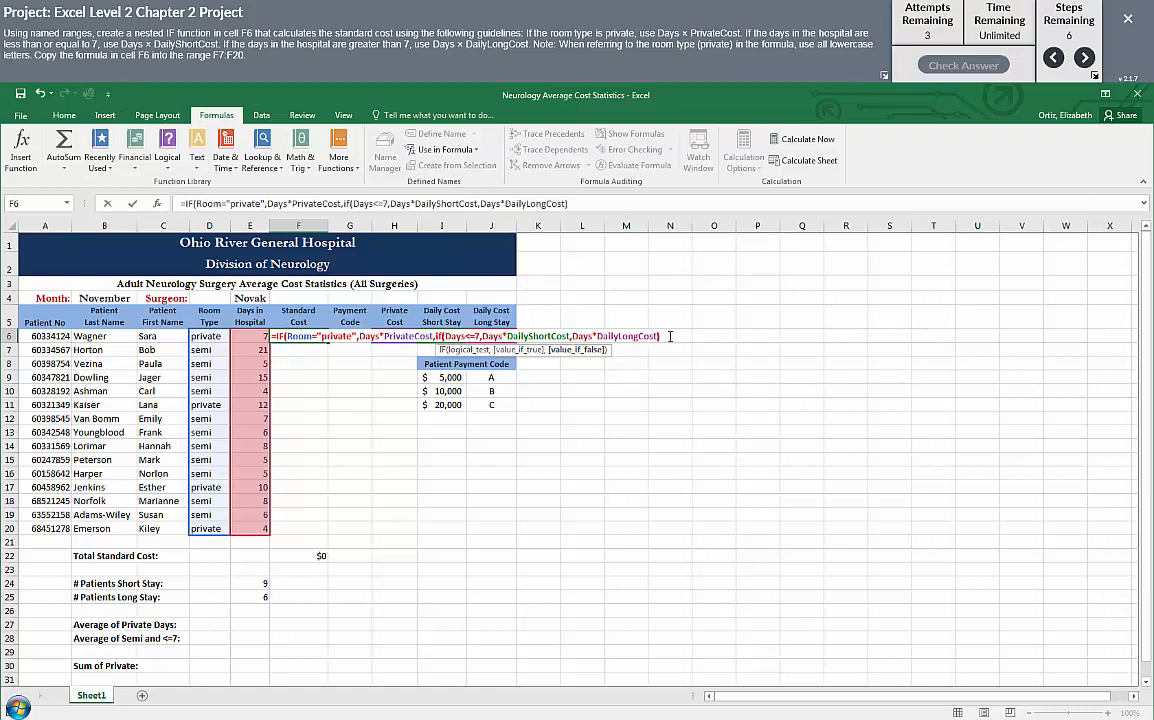
pyautogui.write(')')
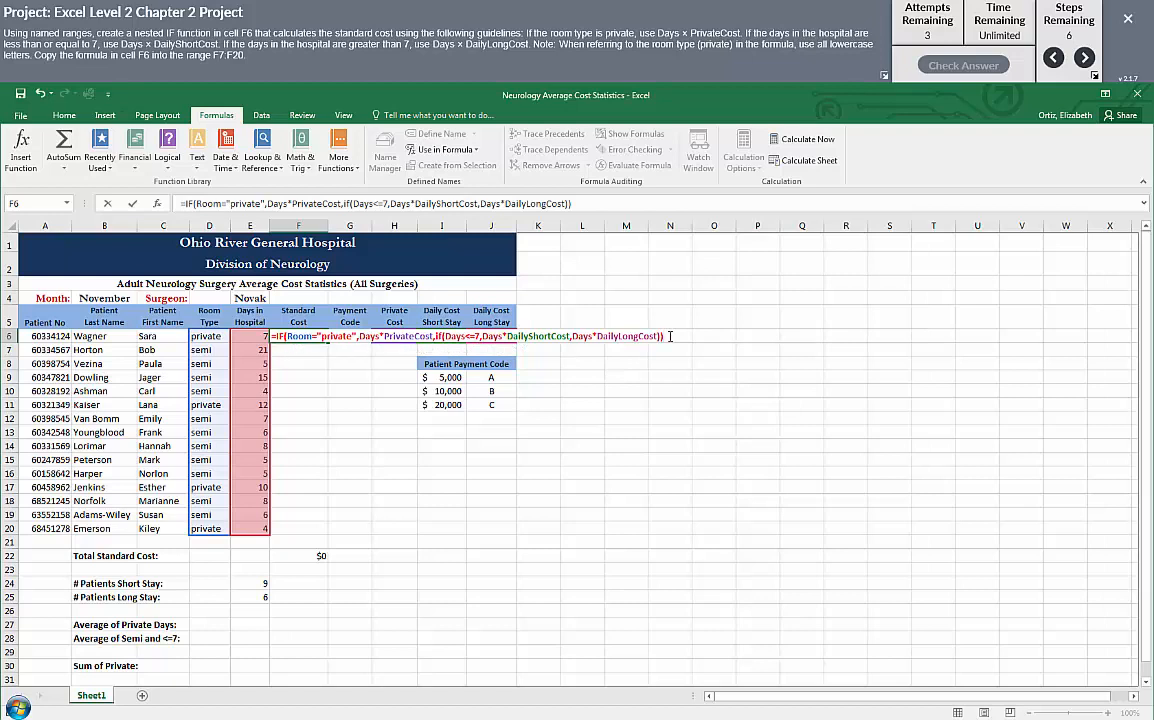
pyautogui.press('Return')
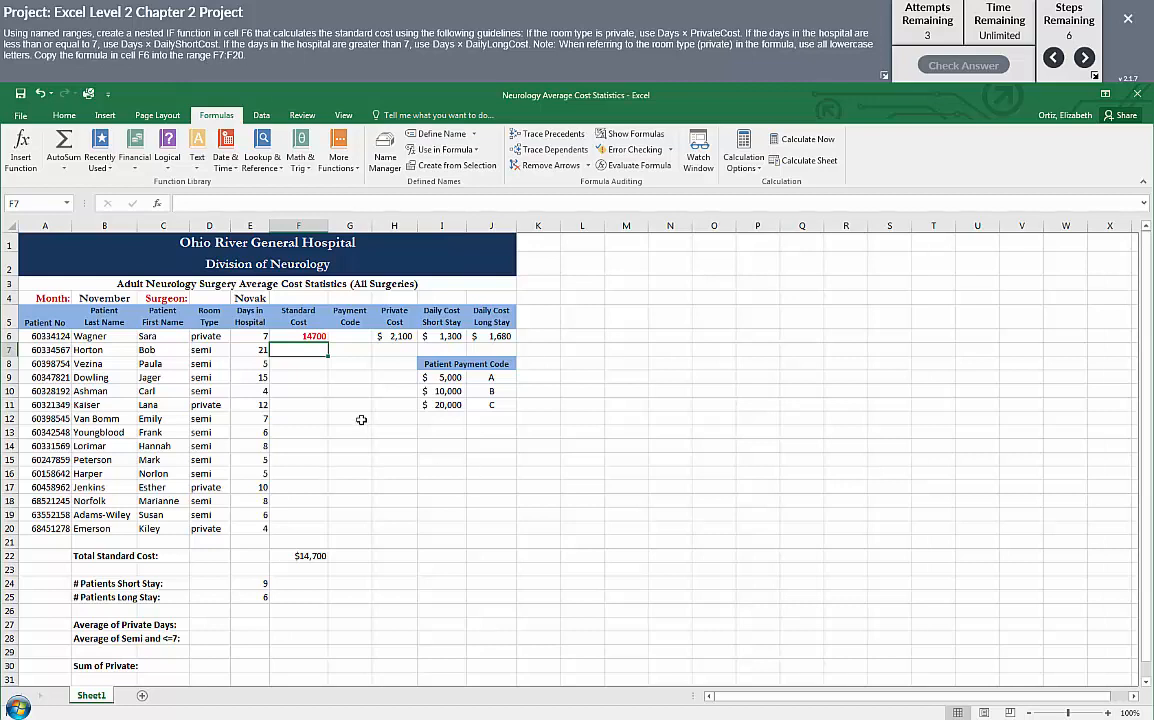
# Step: Copy the standard cost formula from F6 into the range F7:F20, and reselect F6 to review its formula
pyautogui.click(305, 336)
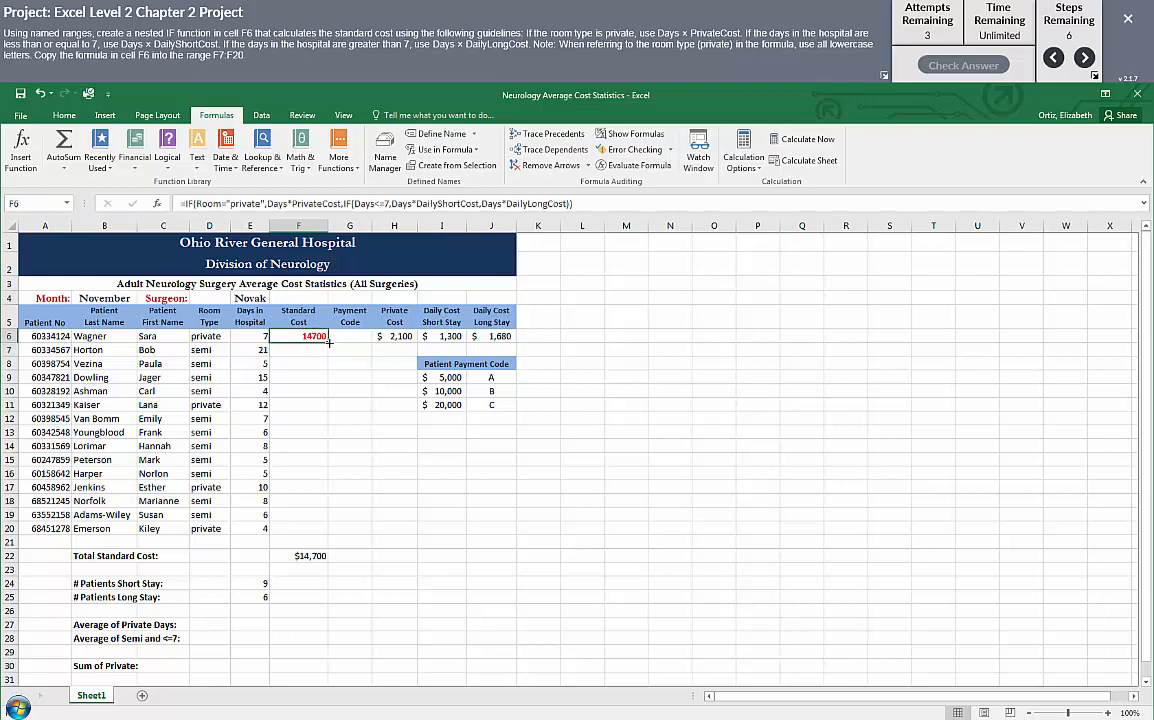
pyautogui.moveTo(328, 342); pyautogui.dragTo(323, 530)
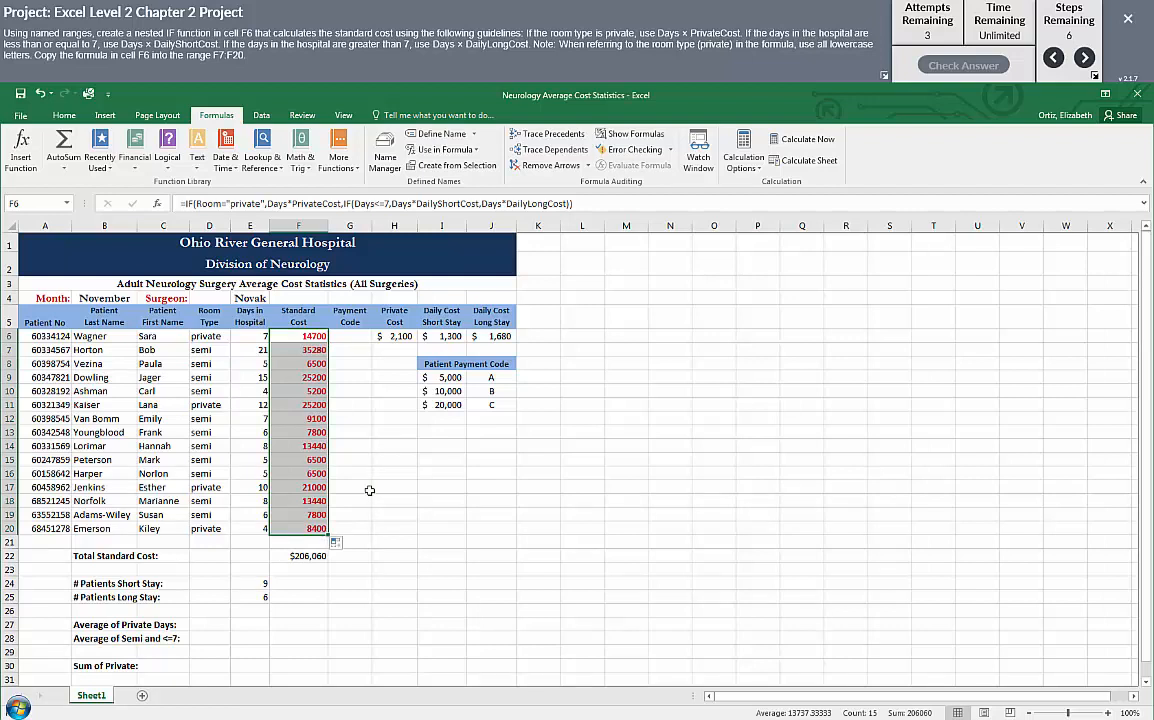
pyautogui.click(369, 487)
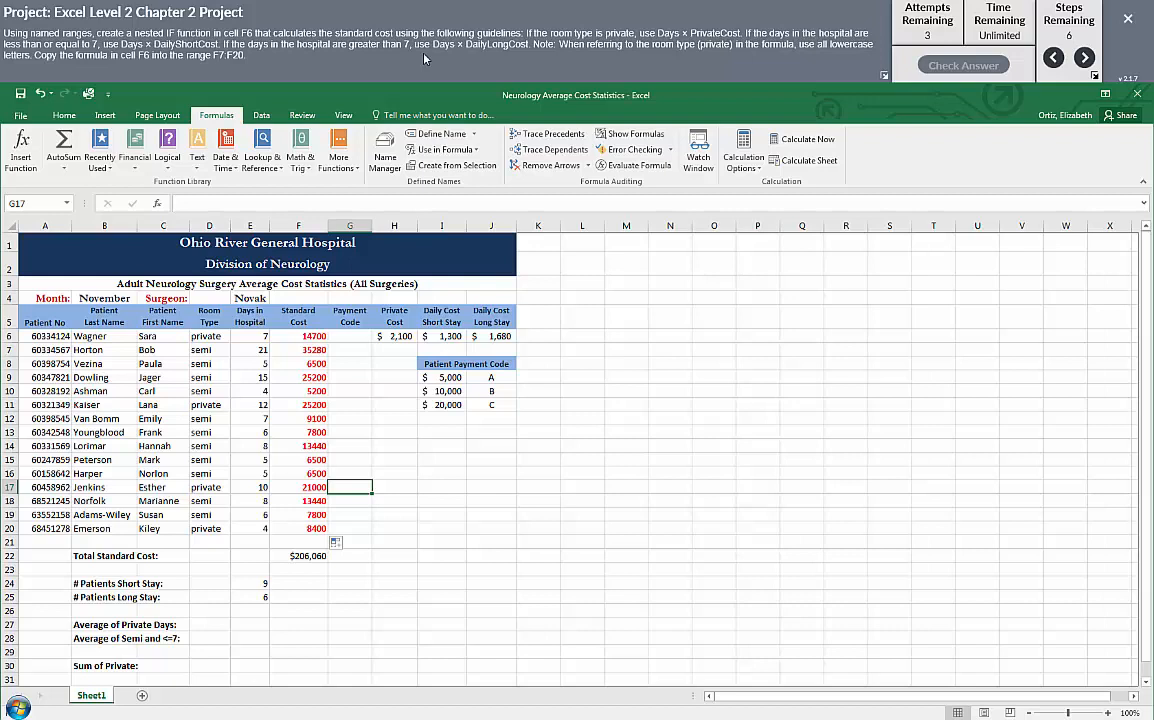
pyautogui.click(300, 336)
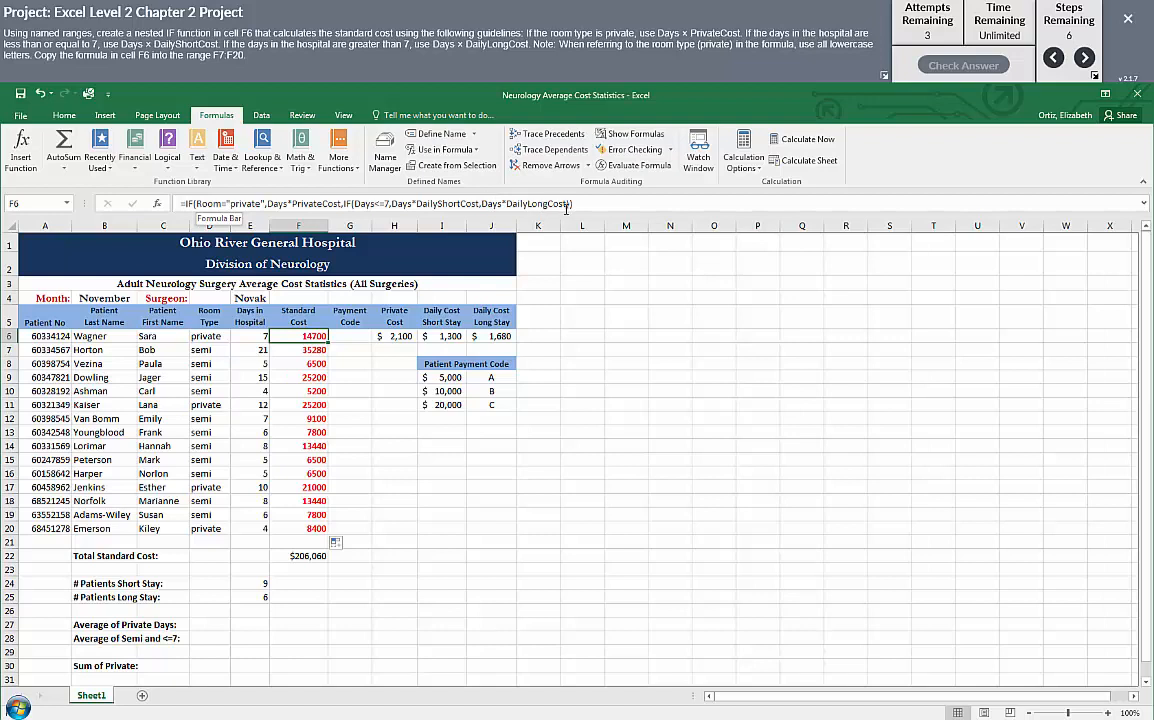
# Step: Go to the next project task and name the range F6:F20 StandardCost
pyautogui.click(1084, 57)
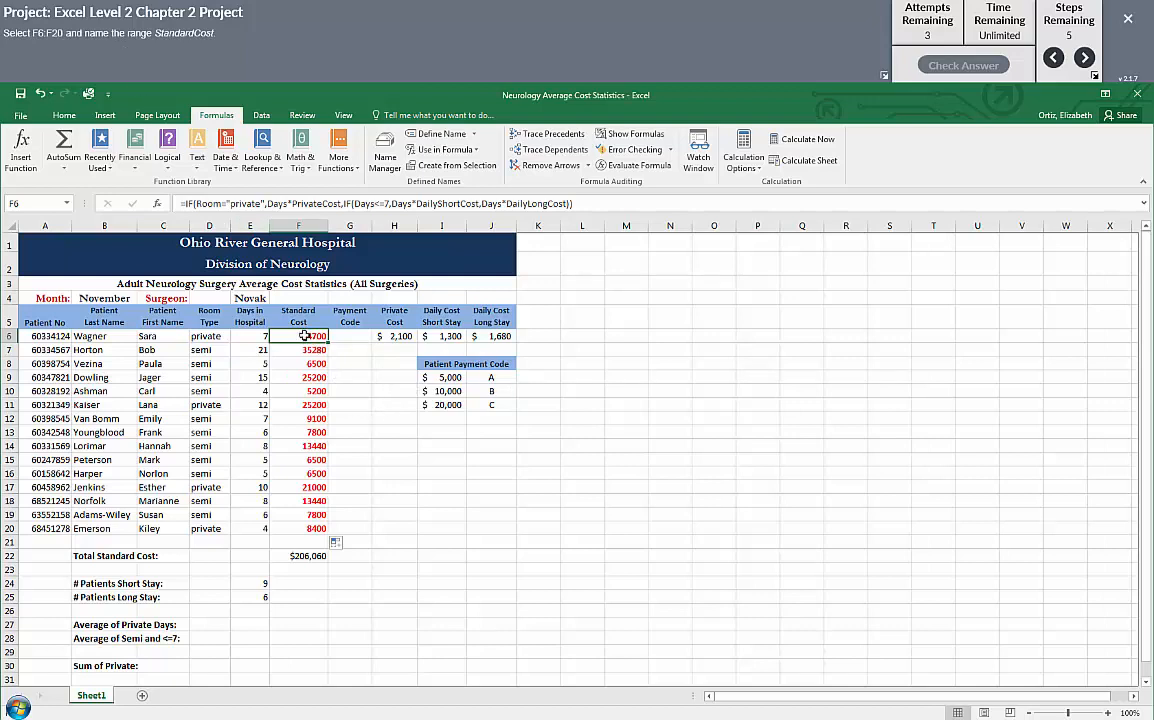
pyautogui.moveTo(304, 336); pyautogui.dragTo(297, 529)
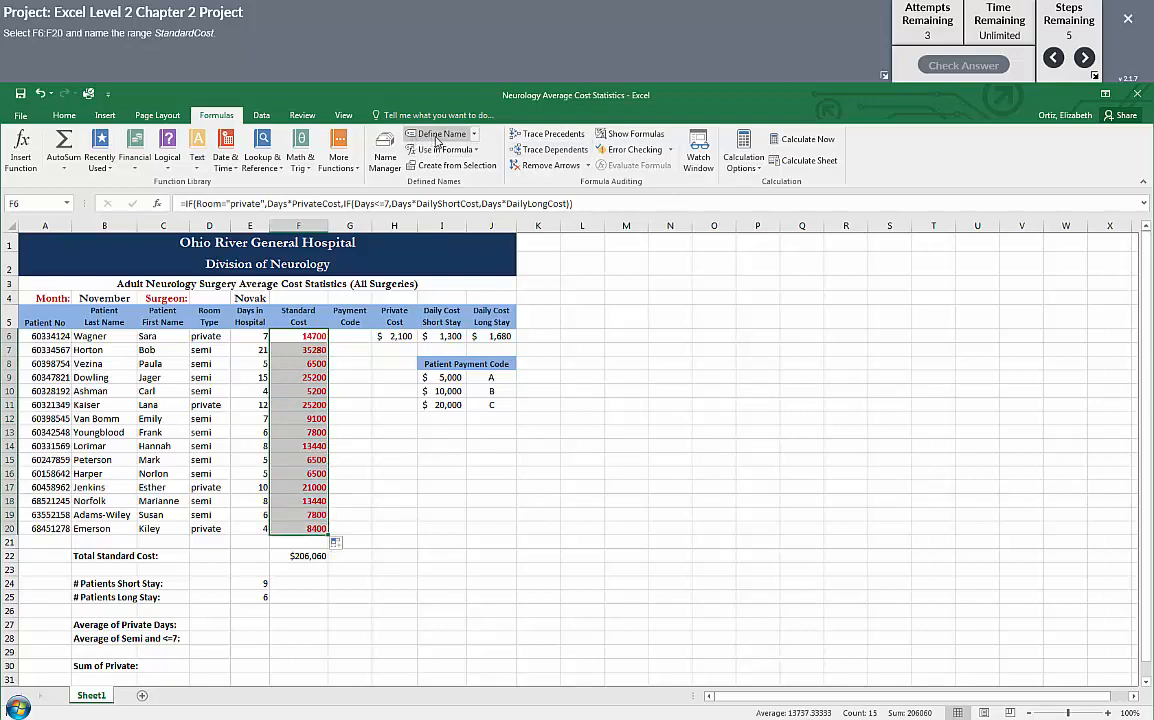
pyautogui.click(475, 137)
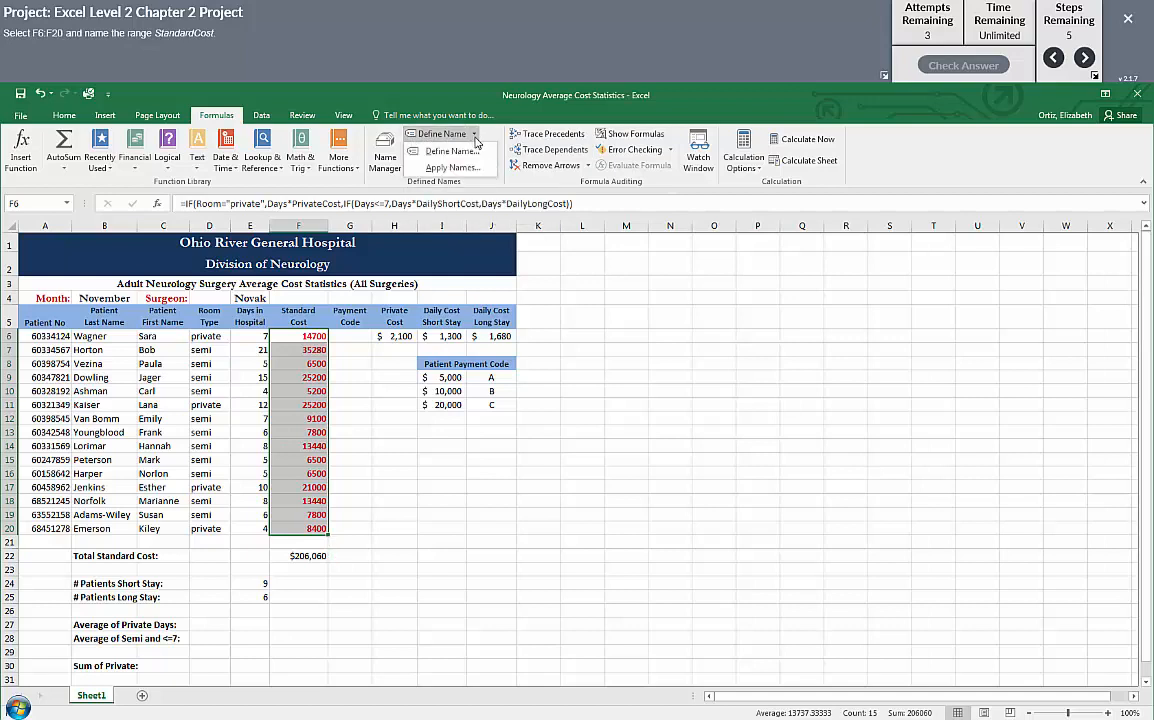
pyautogui.click(455, 151)
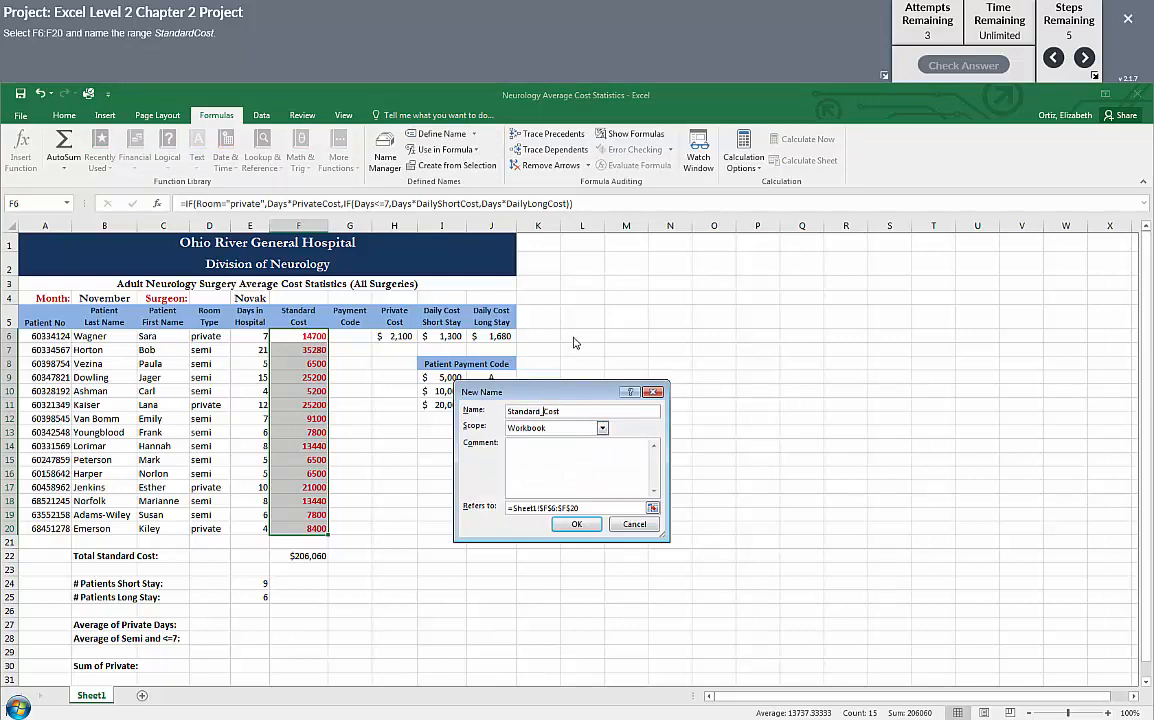
pyautogui.press('BackSpace')
pyautogui.click(578, 525)
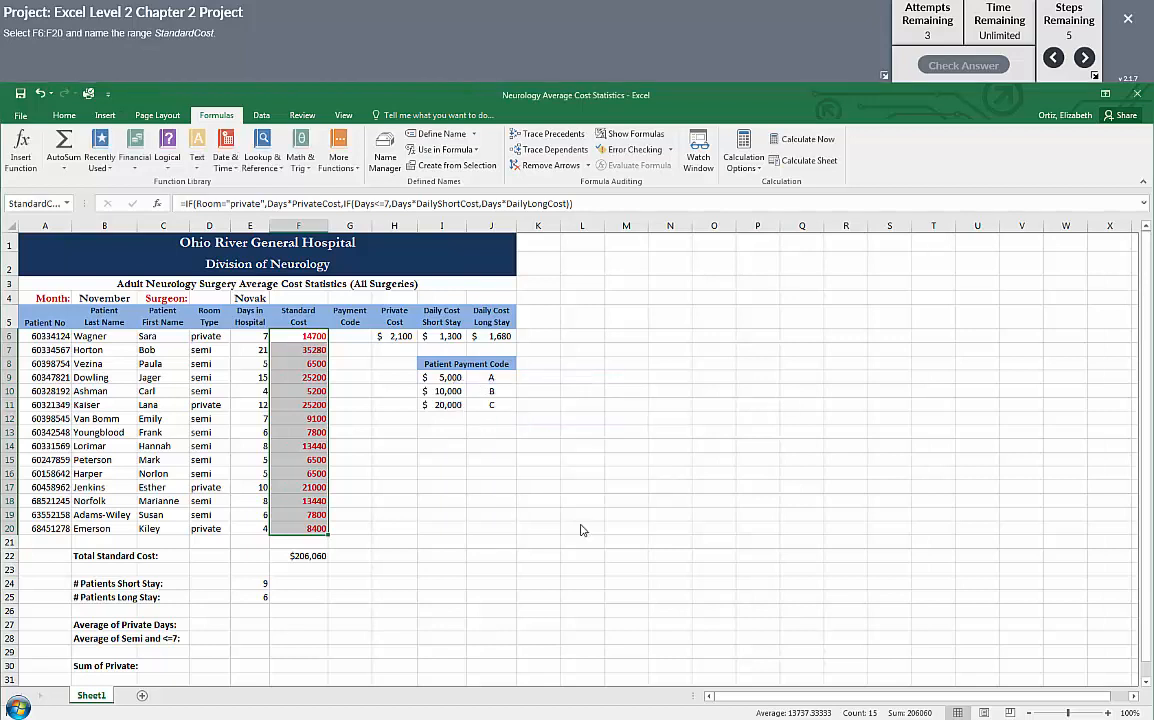
# Step: Advance to the next project task and begin an AVERAGEIF formula in E27 with the named range Room as its range
pyautogui.click(1086, 59)
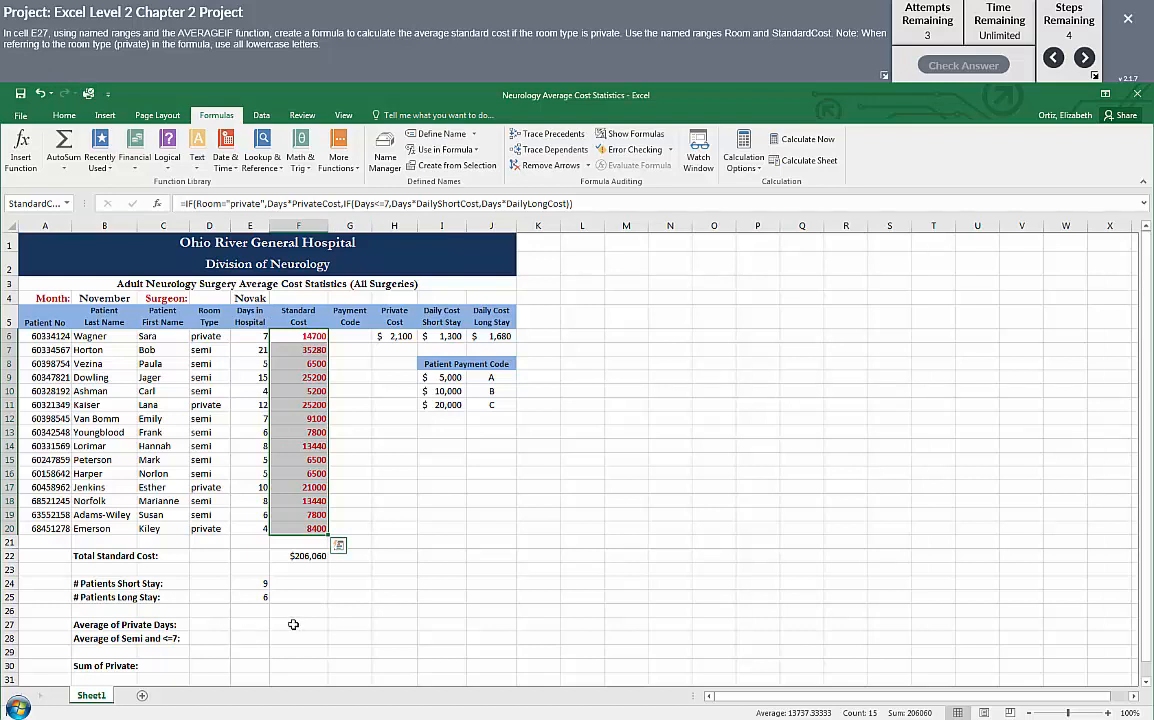
pyautogui.click(253, 627)
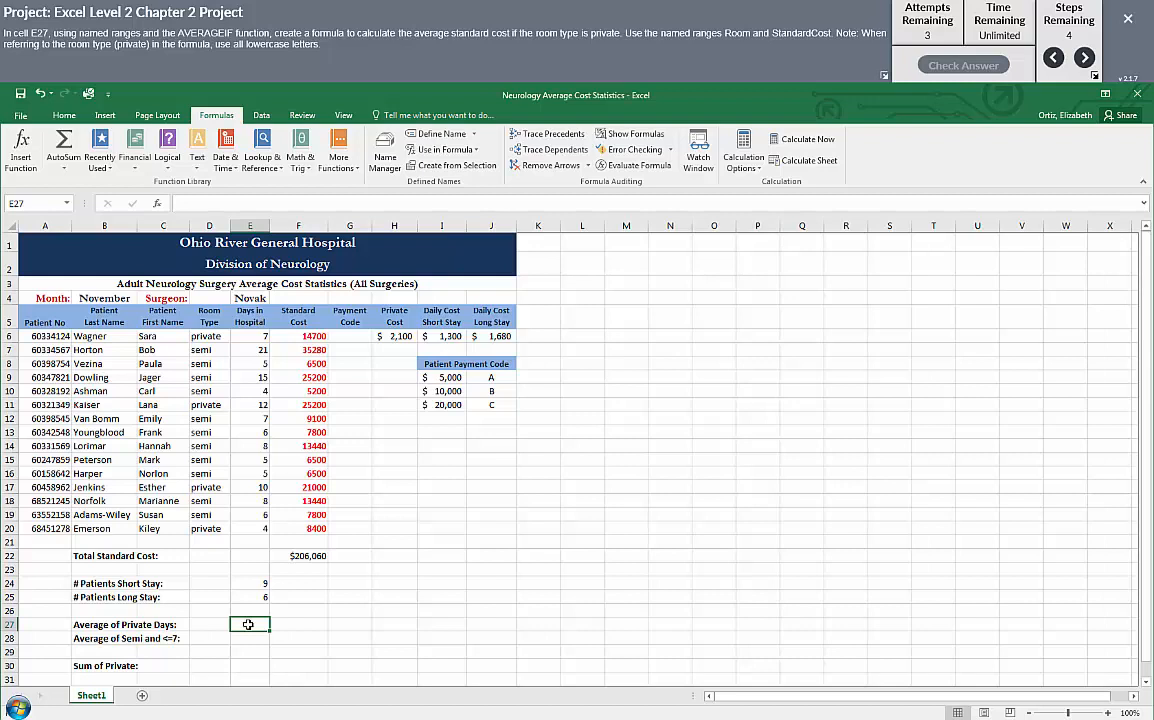
pyautogui.write('=')
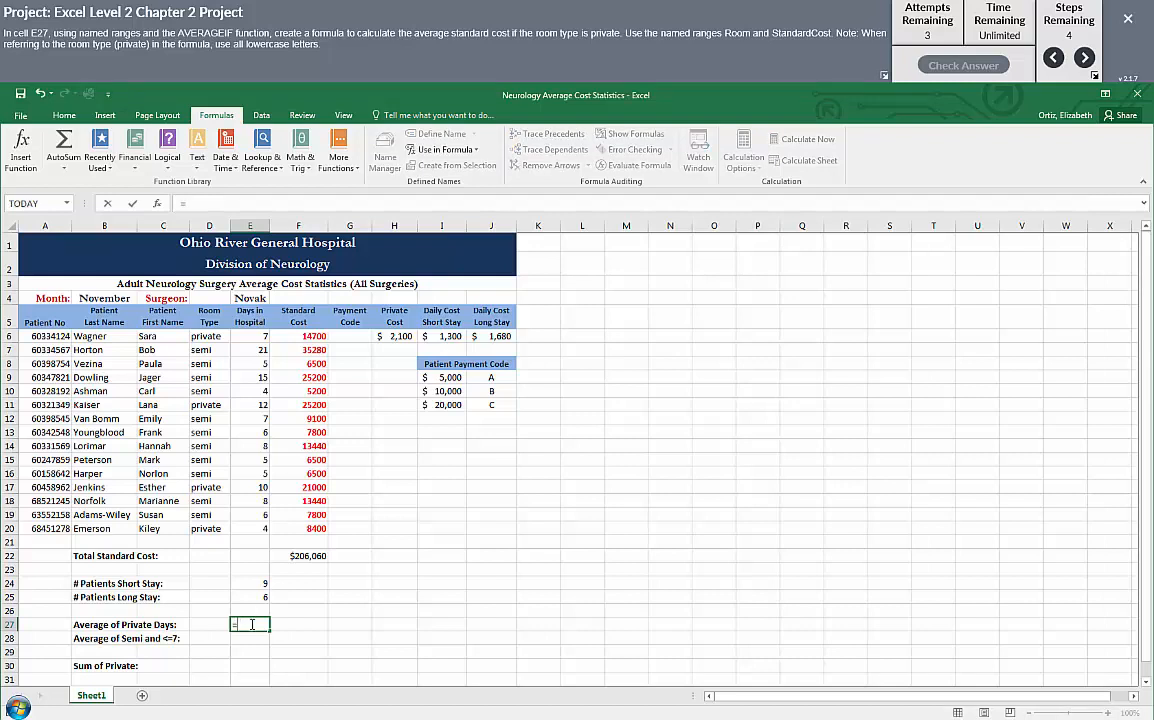
pyautogui.write('av')
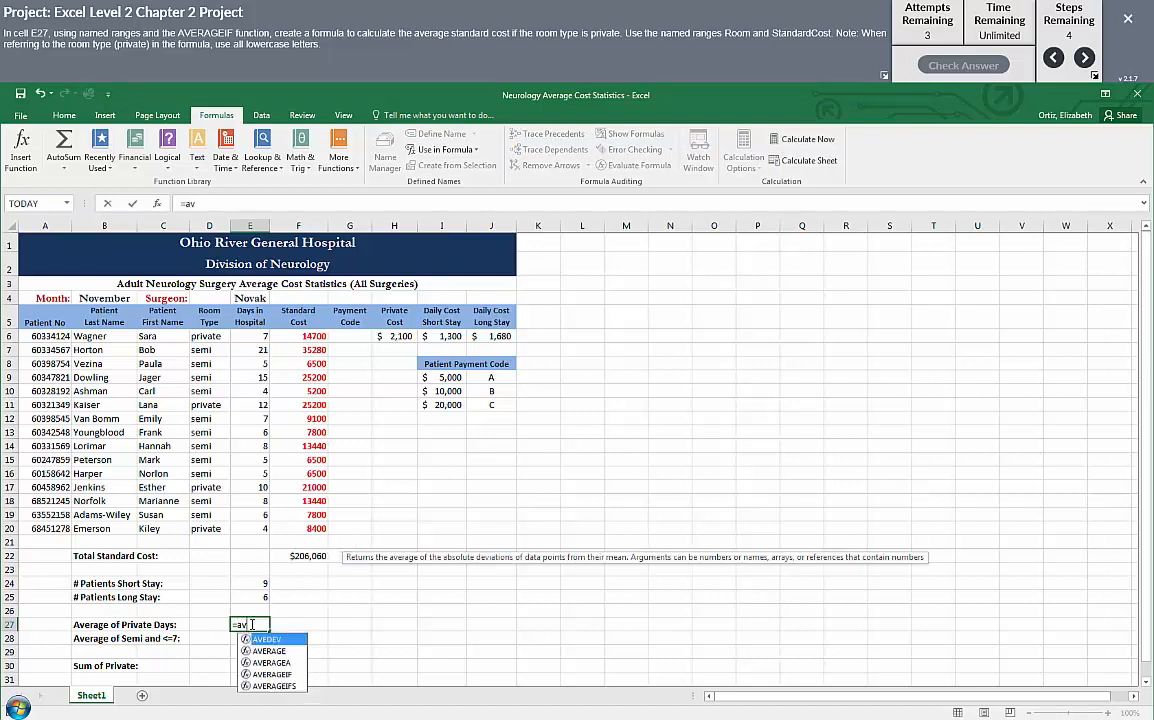
pyautogui.write('e')
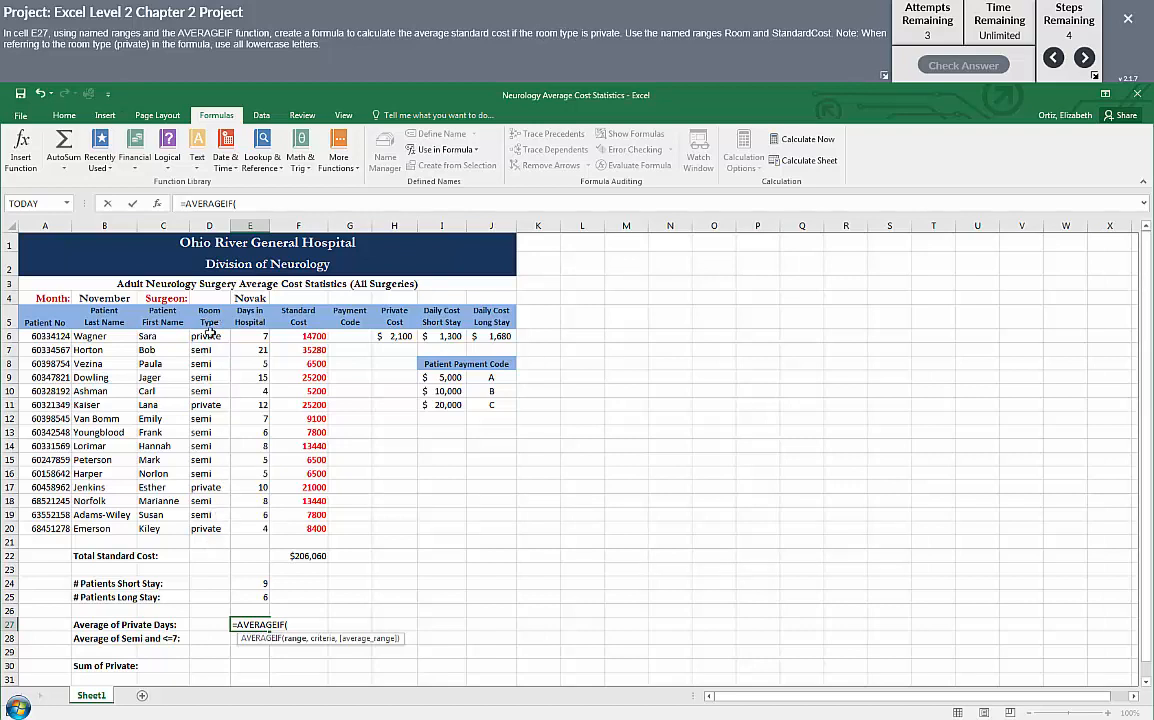
pyautogui.click(470, 150)
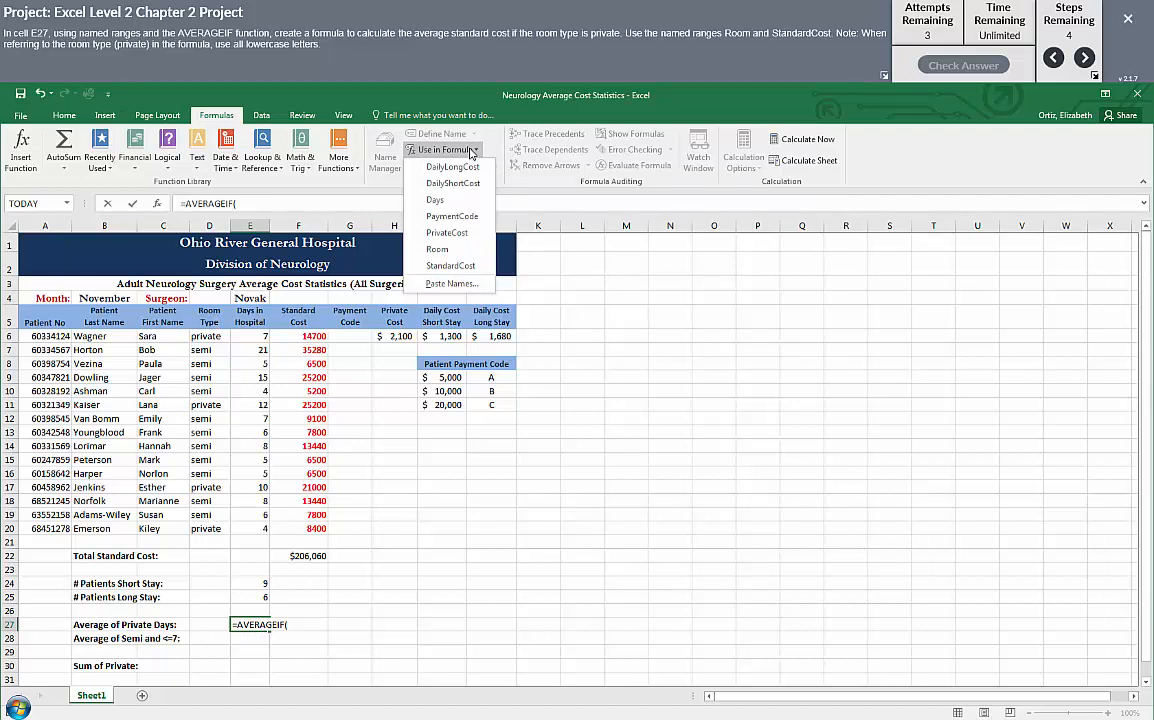
pyautogui.click(440, 249)
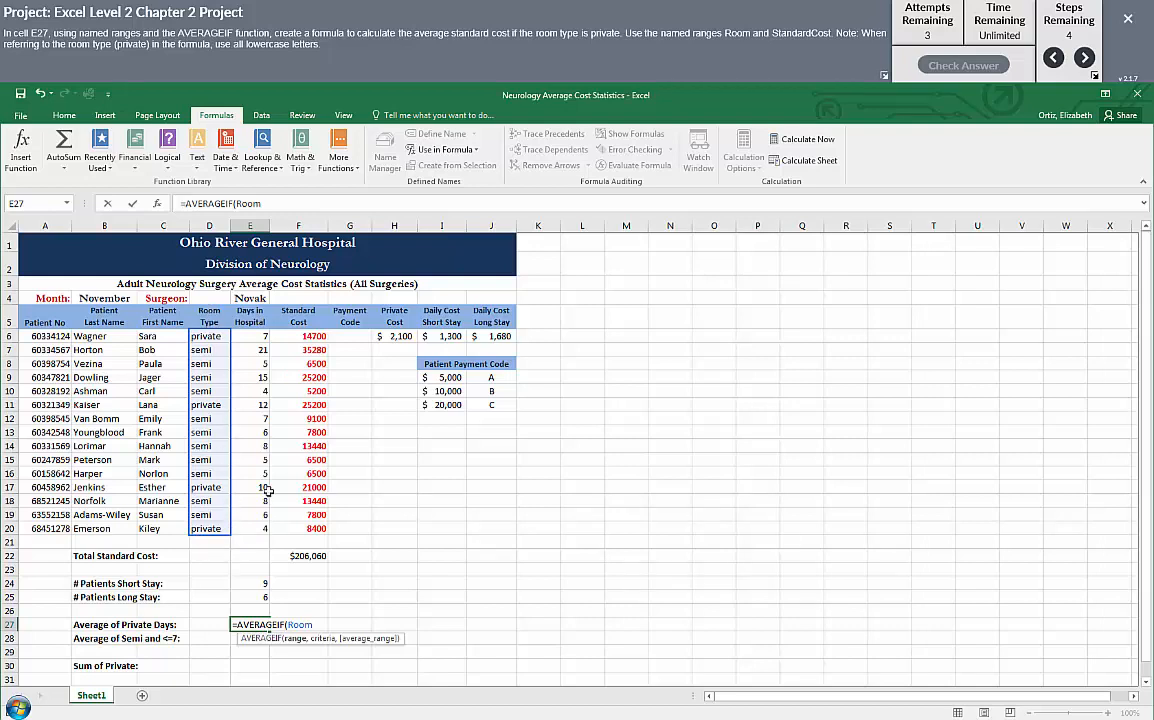
# Step: Complete the AVERAGEIF formula in E27 with the criterion "private" and the named range StandardCost as the average range, and enter it
pyautogui.write(',')
pyautogui.write('"private')
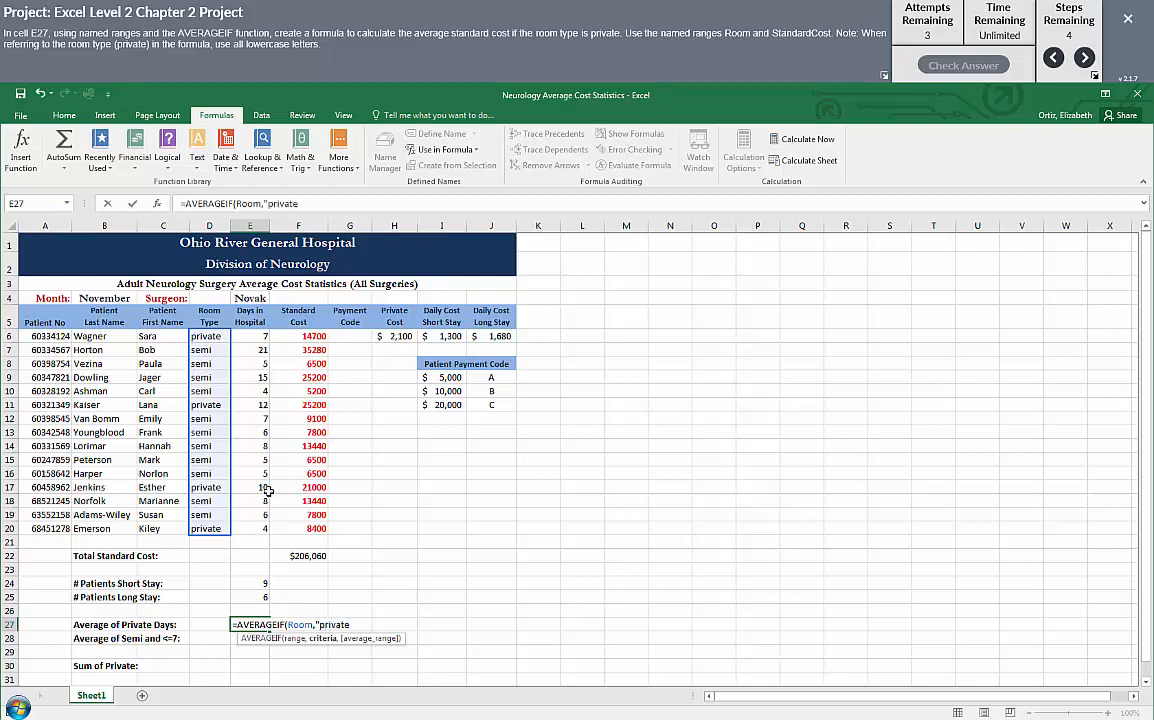
pyautogui.write('",')
pyautogui.moveTo(415, 35); pyautogui.dragTo(509, 33)
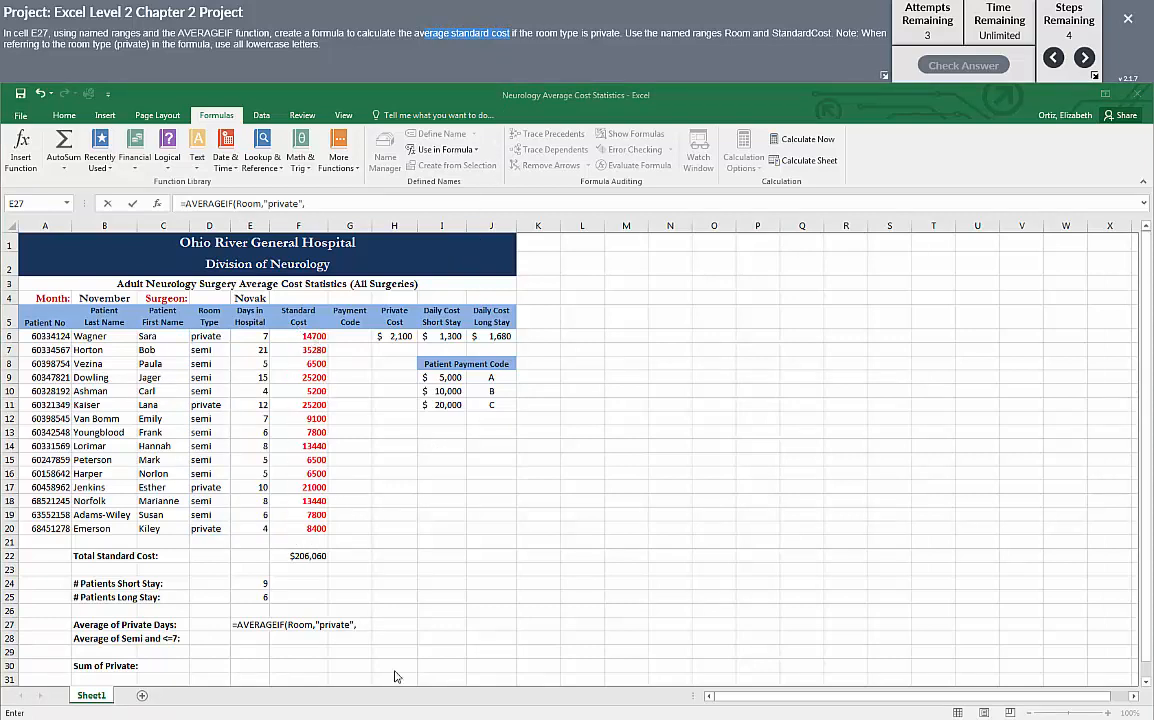
pyautogui.click(360, 624)
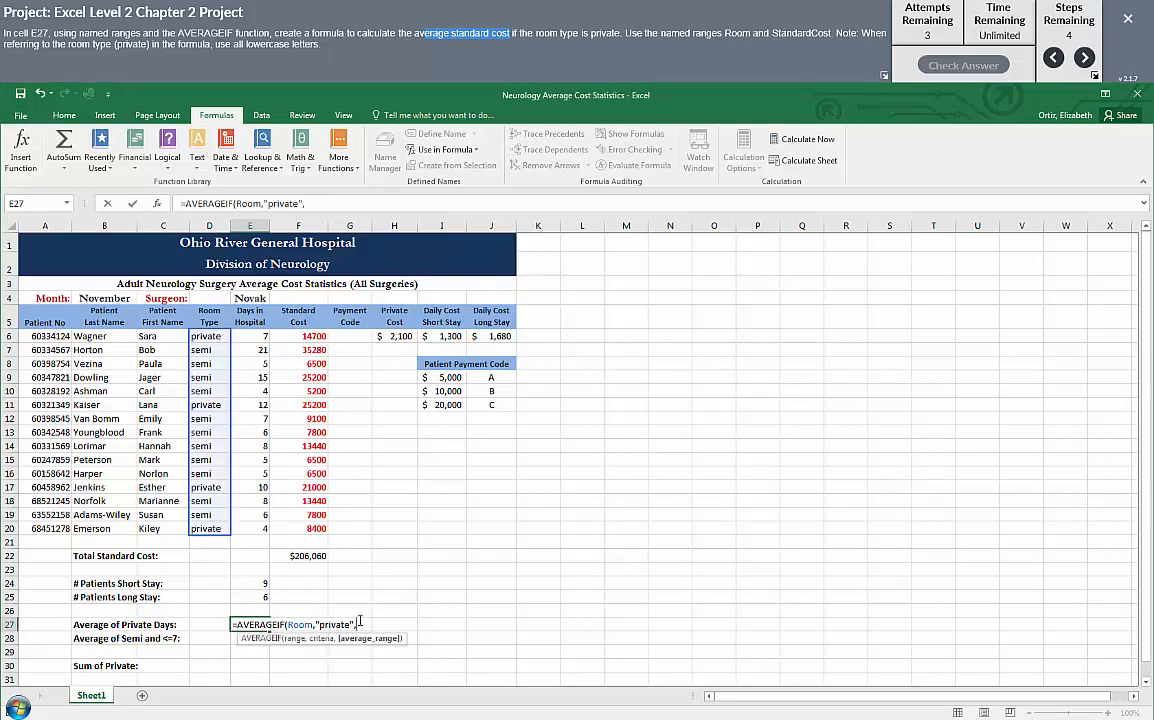
pyautogui.click(475, 150)
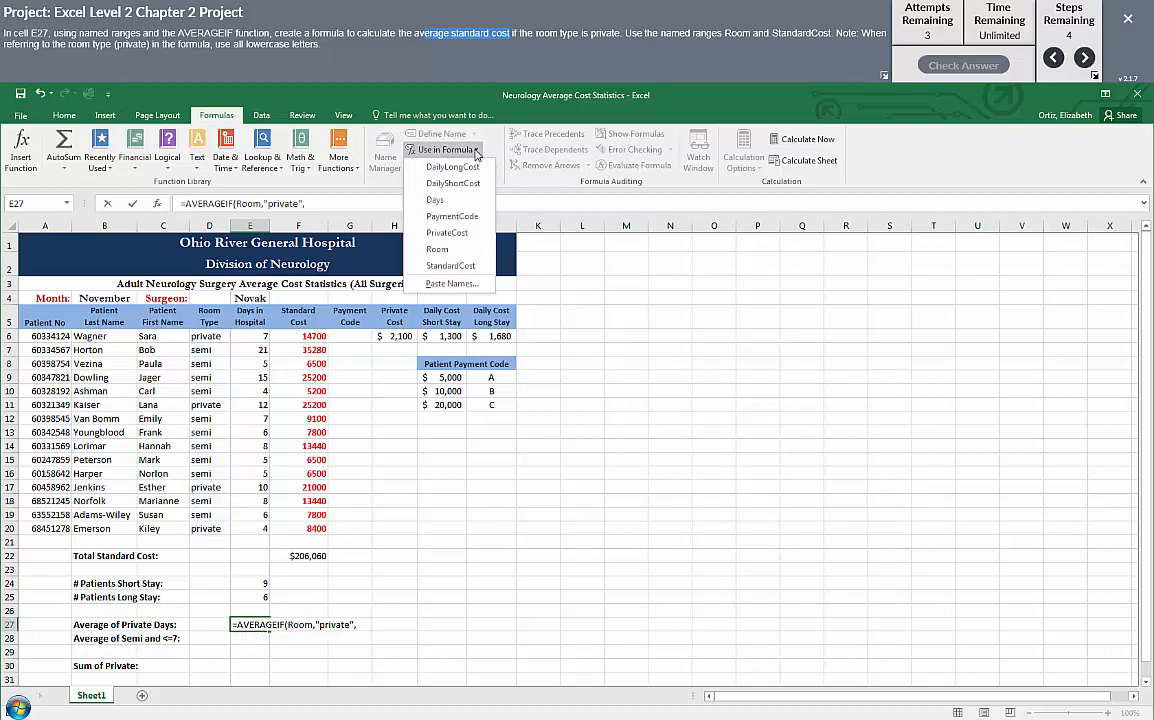
pyautogui.click(458, 266)
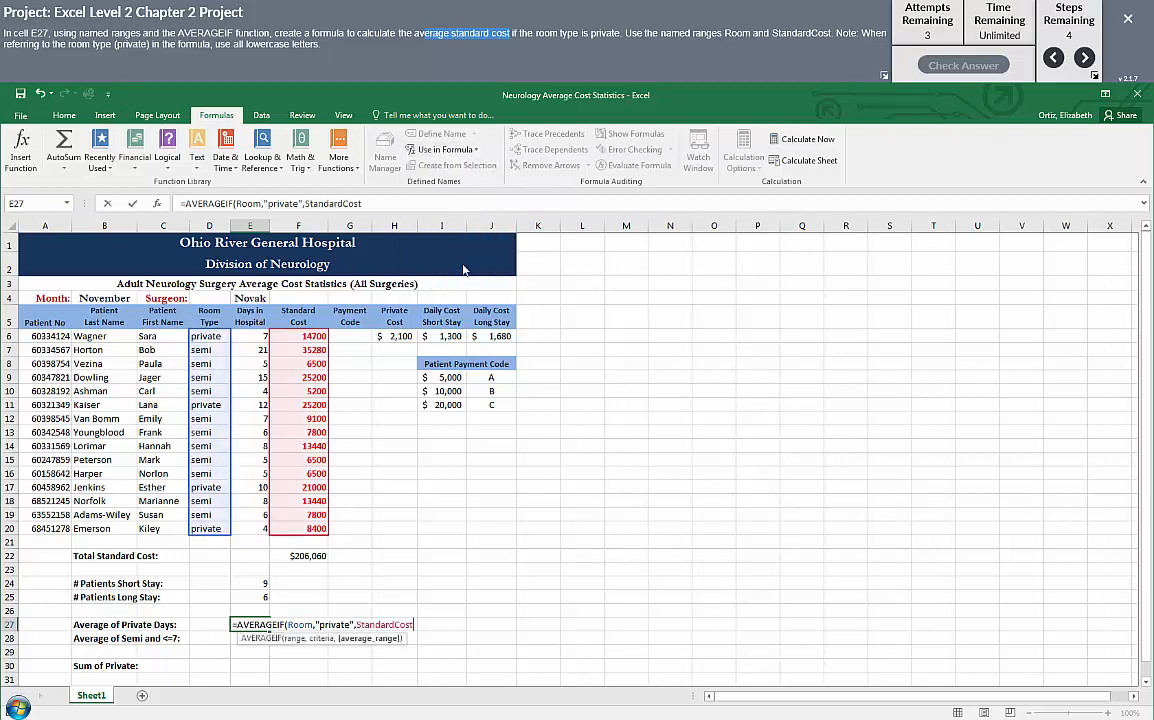
pyautogui.write(')')
pyautogui.press('Return')
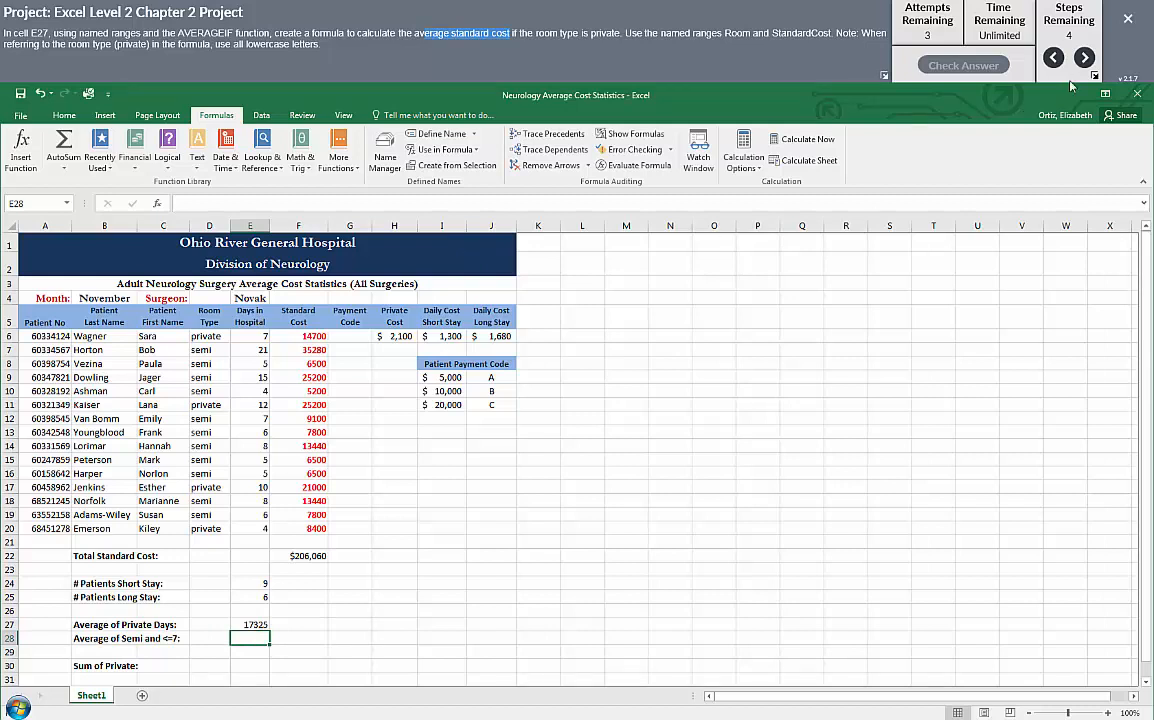
# Step: Advance to the next project task and begin an AVERAGEIFS formula in E28 with the named range StandardCost as the average range
pyautogui.click(963, 68)
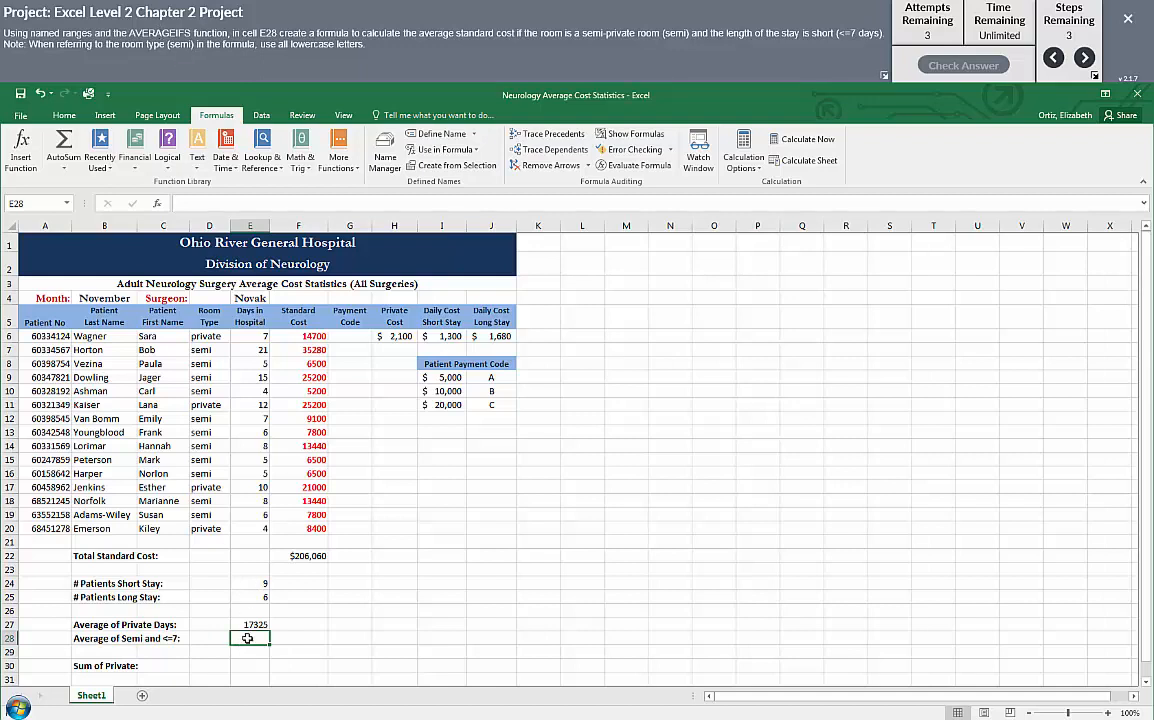
pyautogui.write('=')
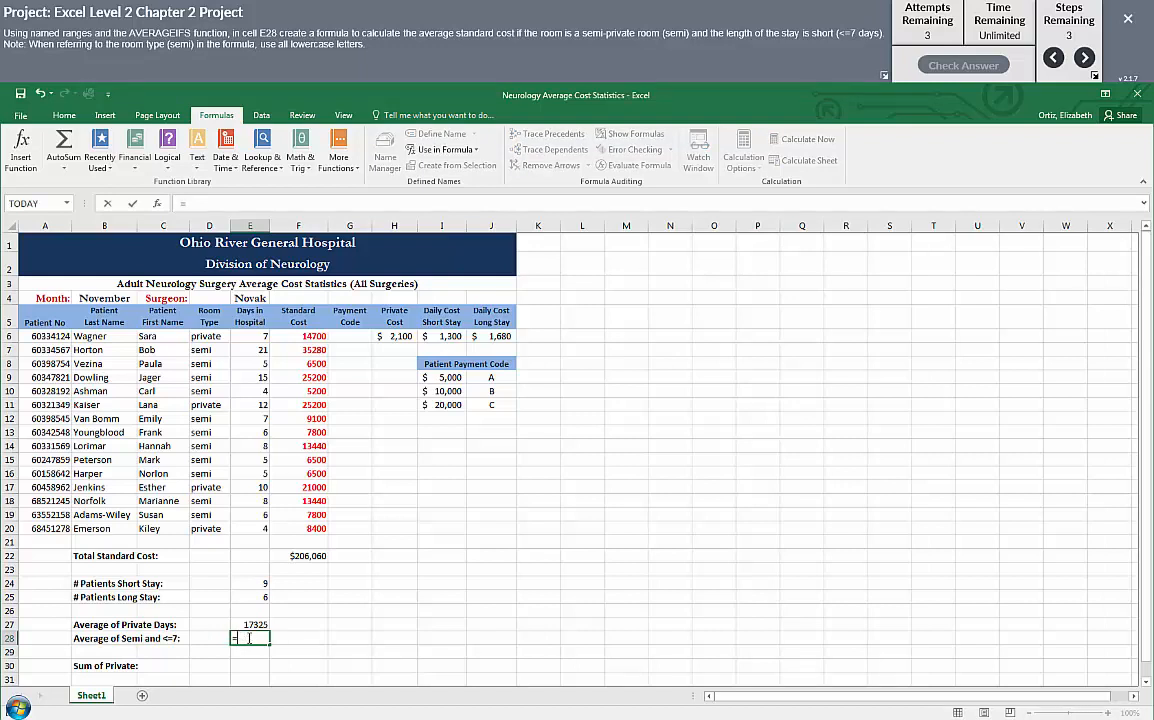
pyautogui.write('aver')
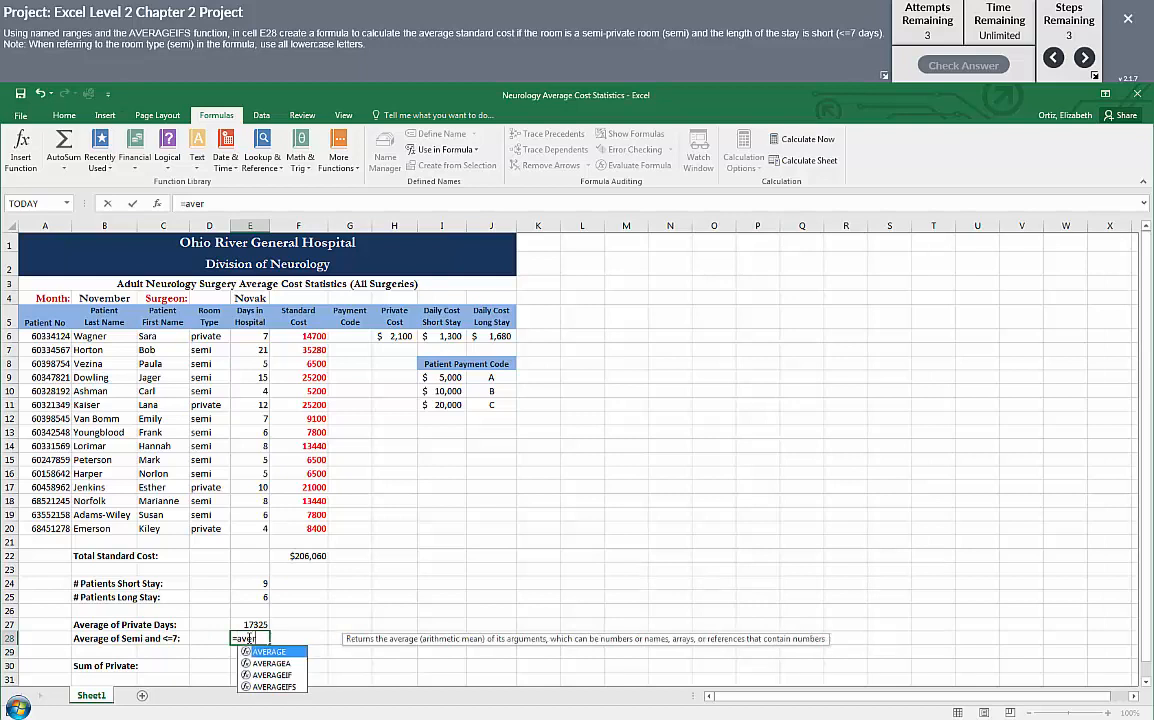
pyautogui.doubleClick(280, 688)
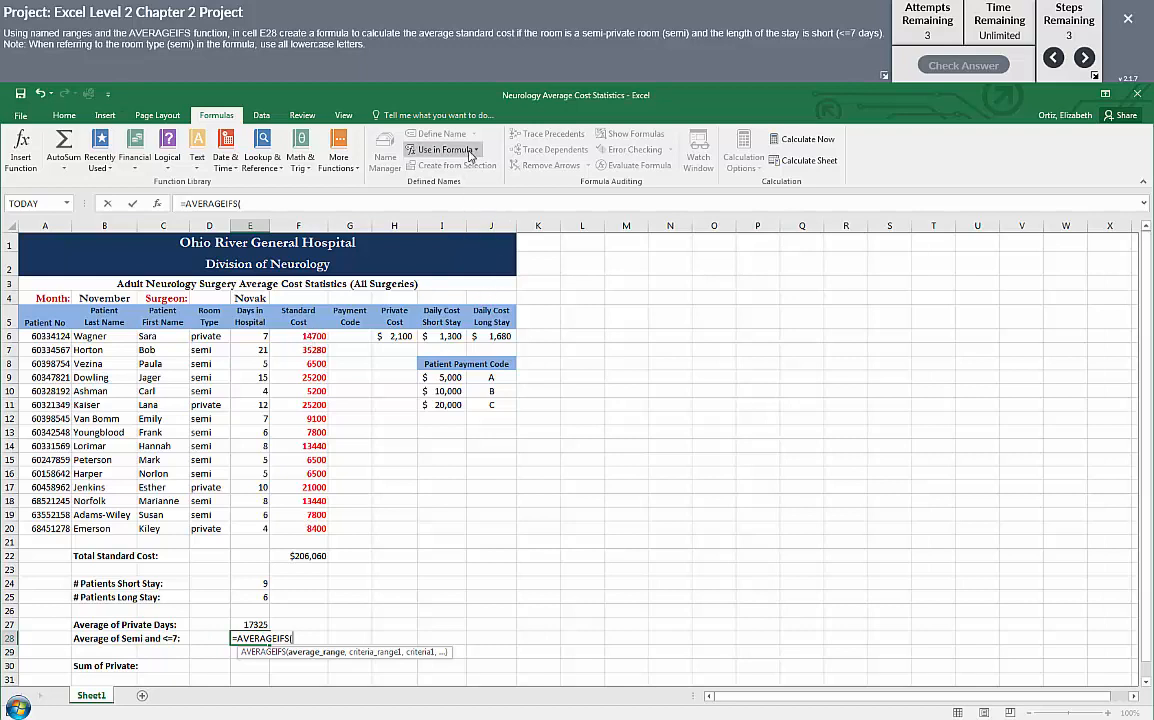
pyautogui.click(471, 155)
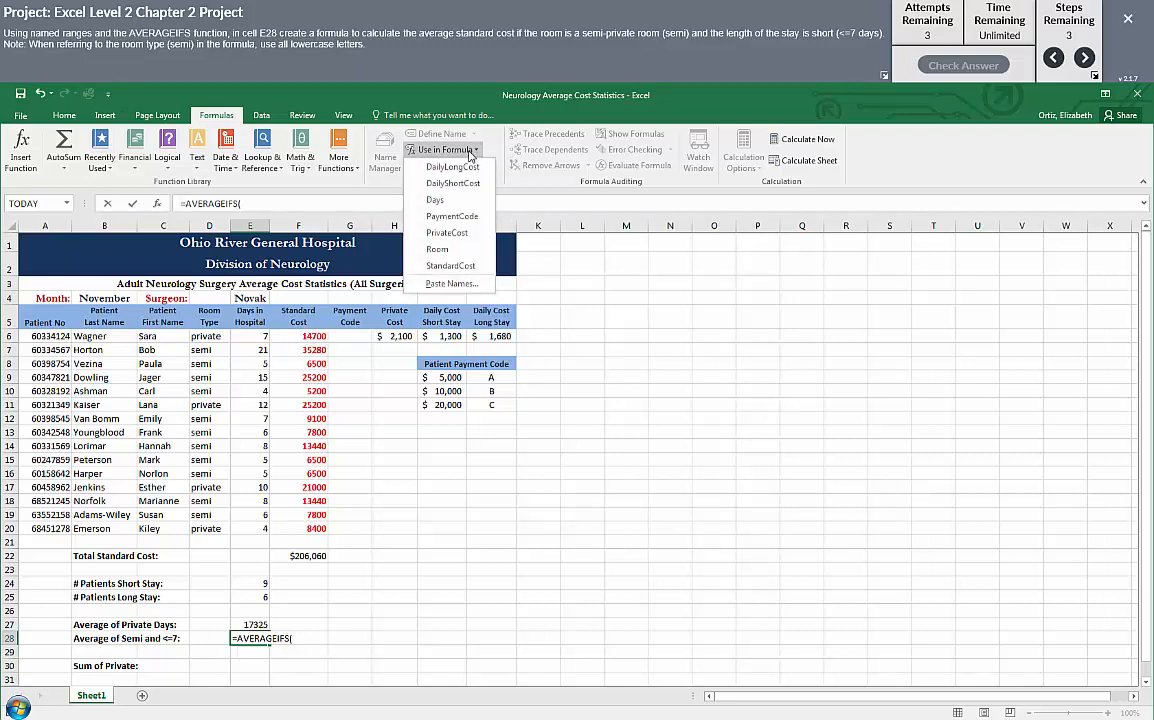
pyautogui.click(452, 266)
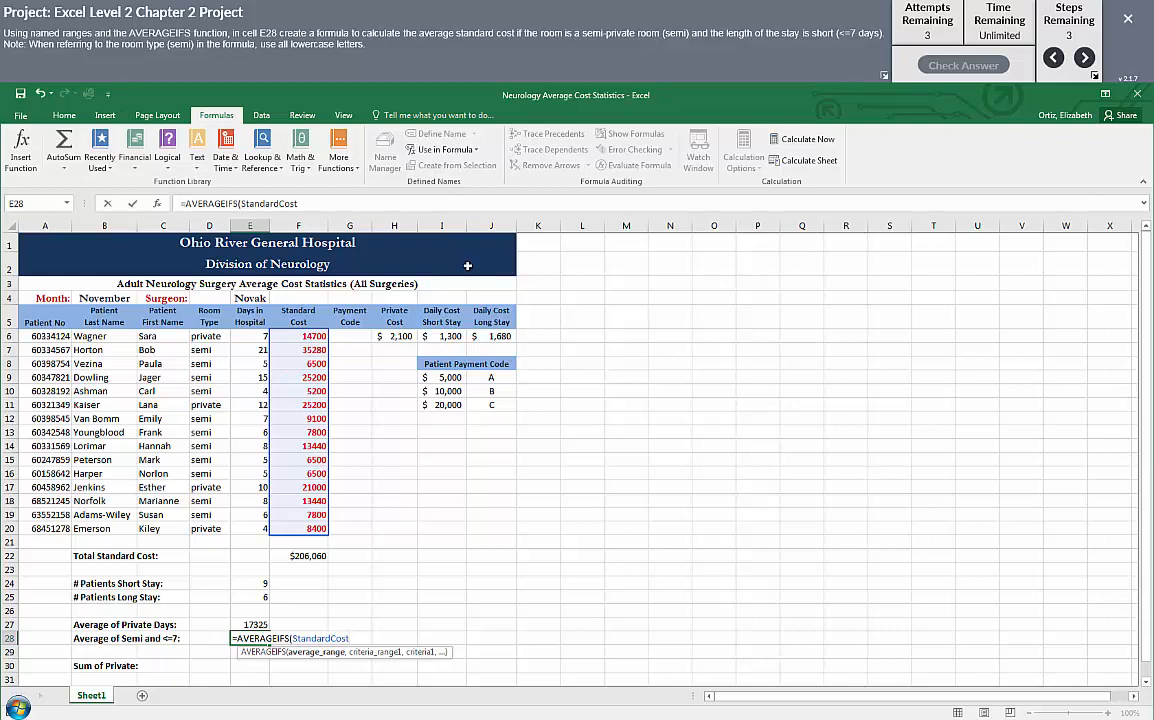
pyautogui.write(',')
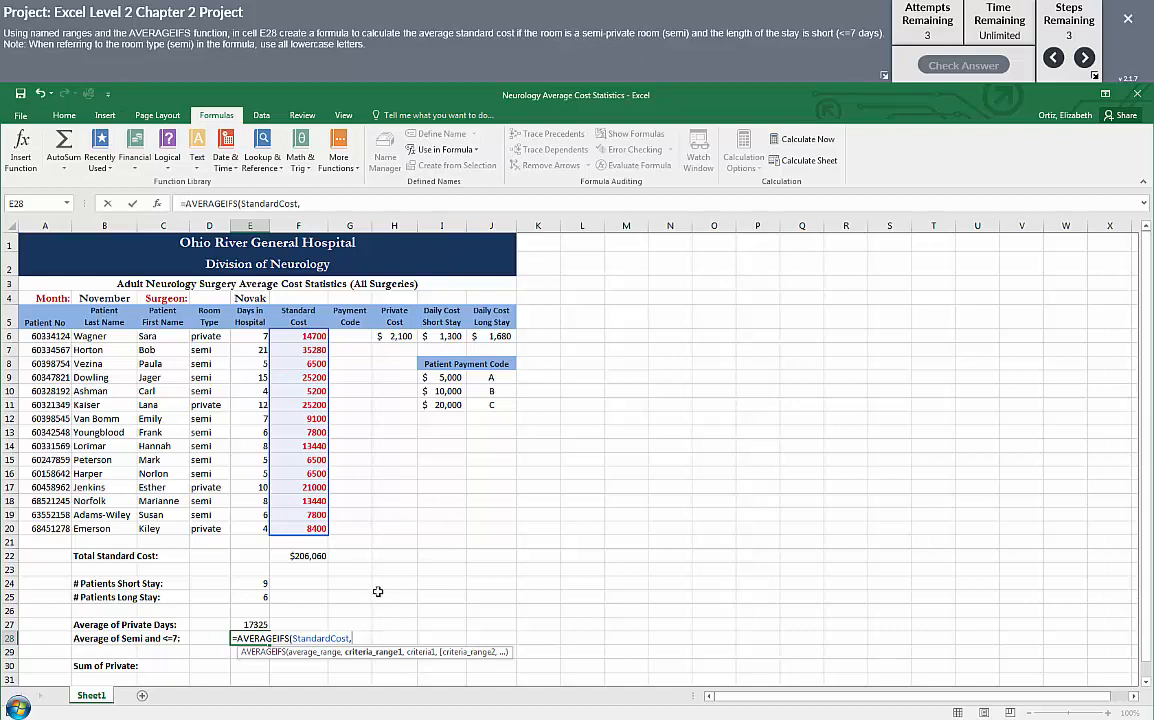
# Step: Add the named range Room as the first criteria range of the AVERAGEIFS, with "semi" as its criterion
pyautogui.click(476, 151)
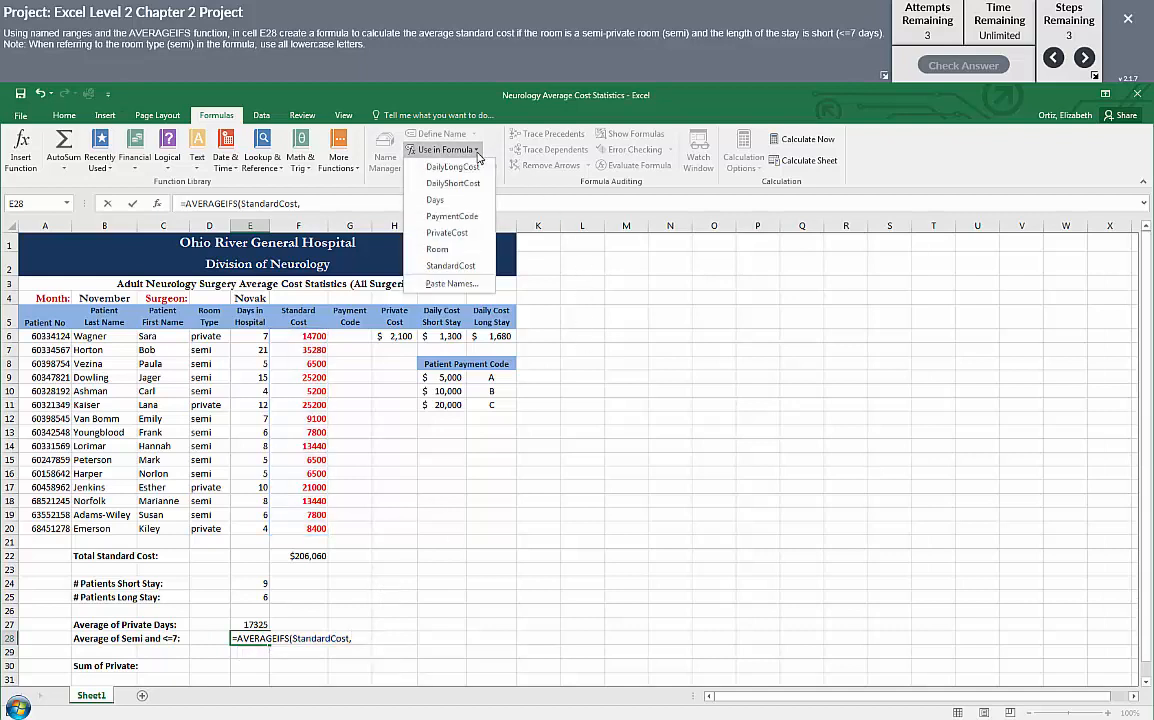
pyautogui.click(438, 250)
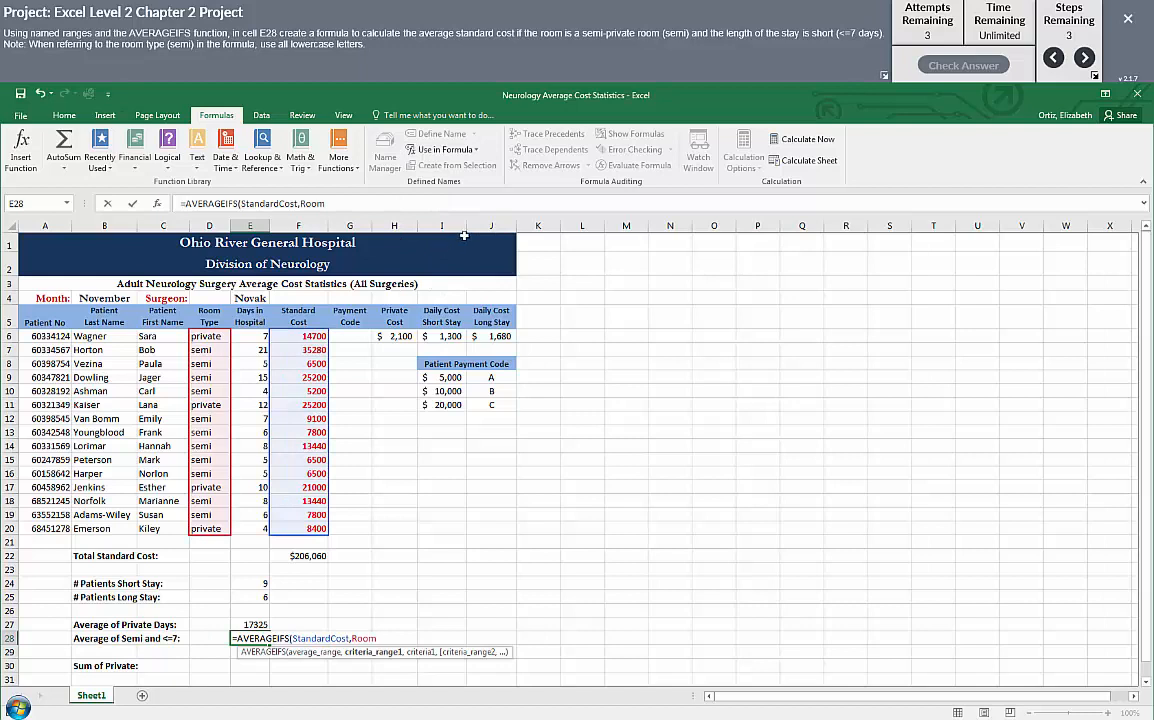
pyautogui.write(',')
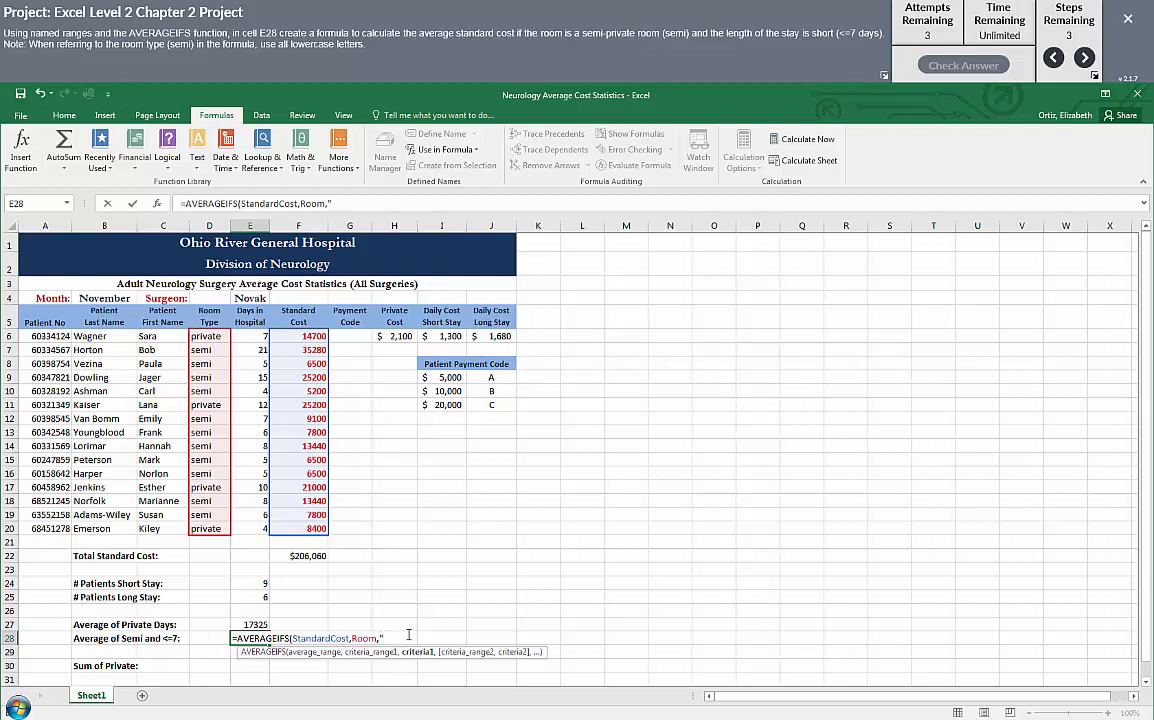
pyautogui.write('semi",')
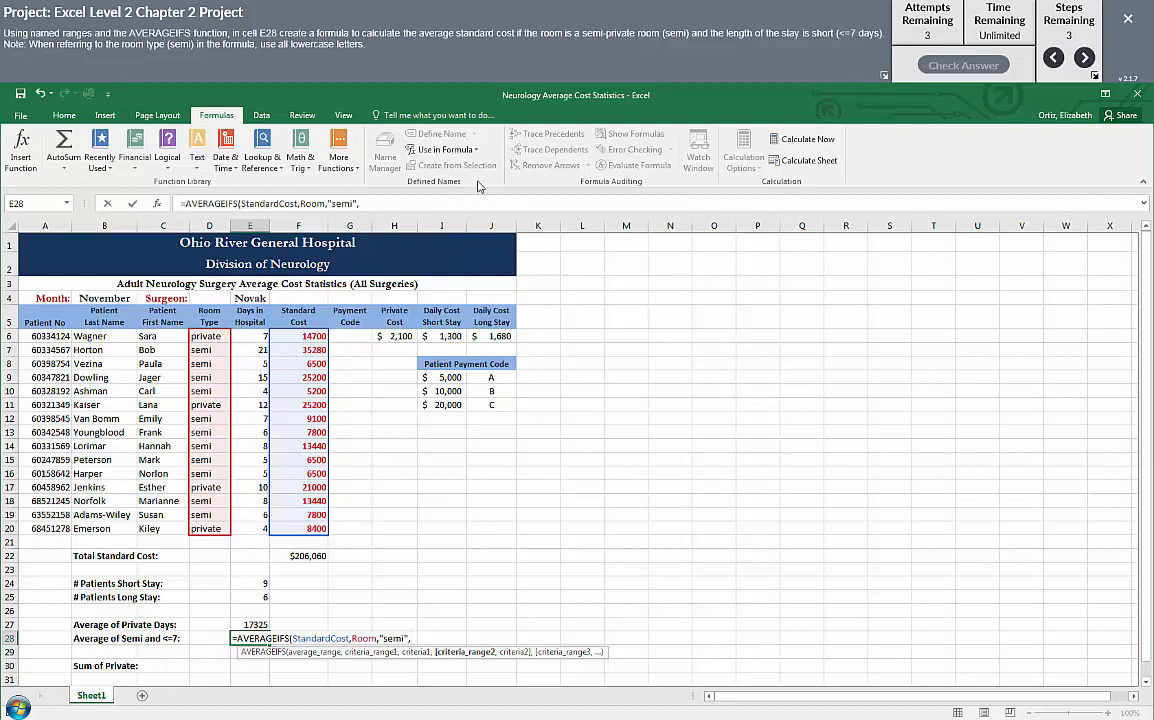
# Step: Add the named range Days with the criterion "<=7" as the second condition, enter the AVERAGEIFS formula, and reselect E28 to review it
pyautogui.click(445, 149)
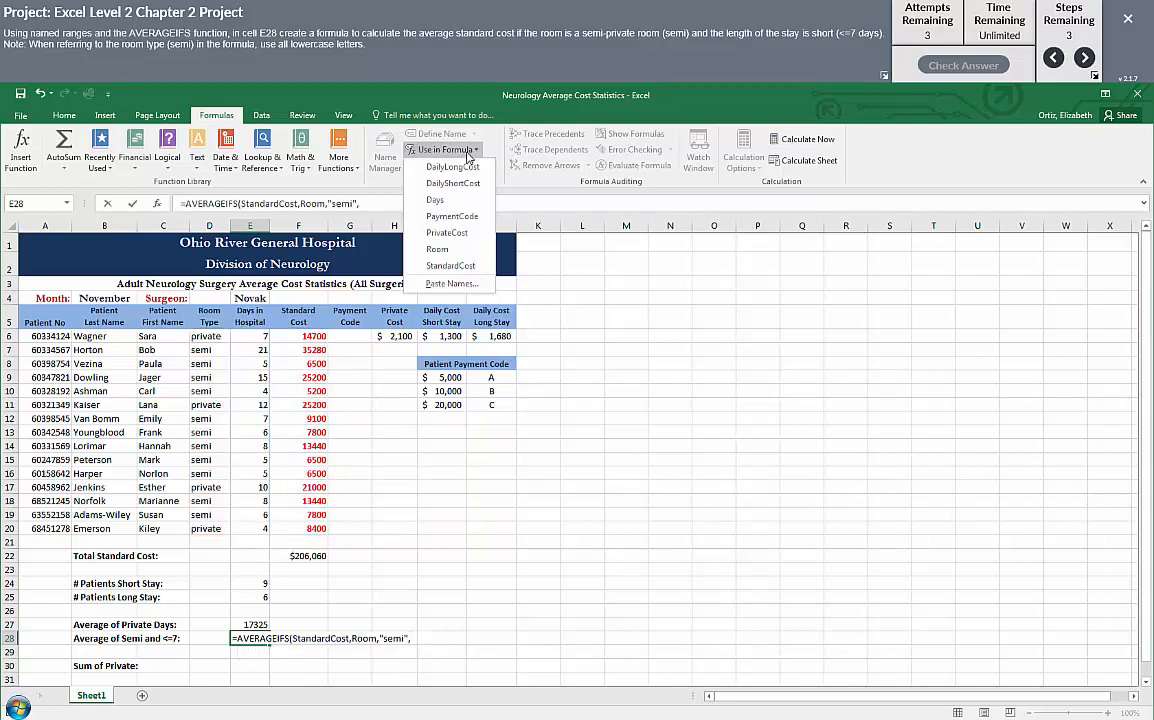
pyautogui.click(436, 200)
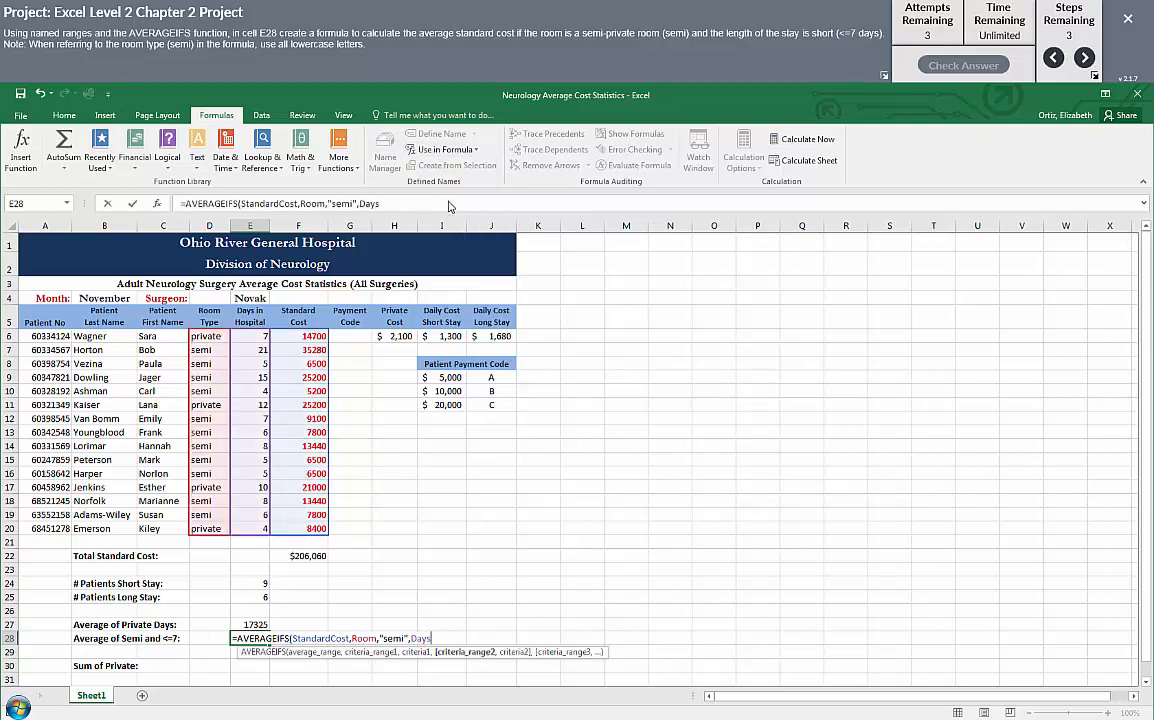
pyautogui.write(',')
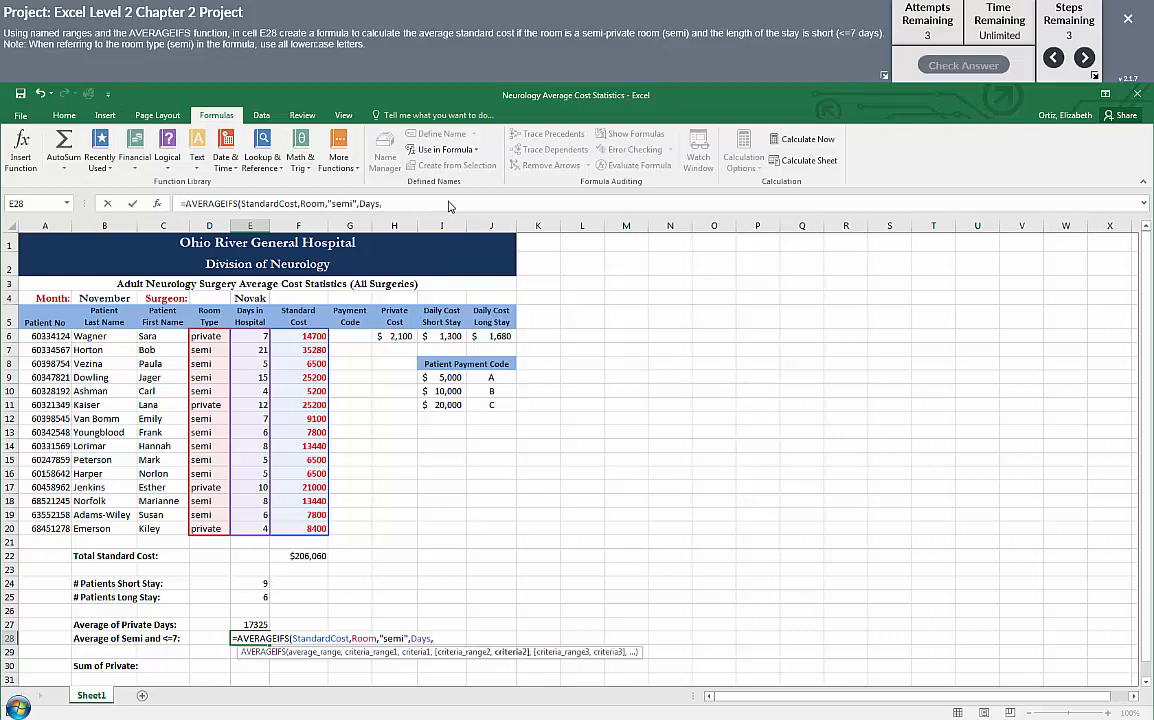
pyautogui.write('"<=7")')
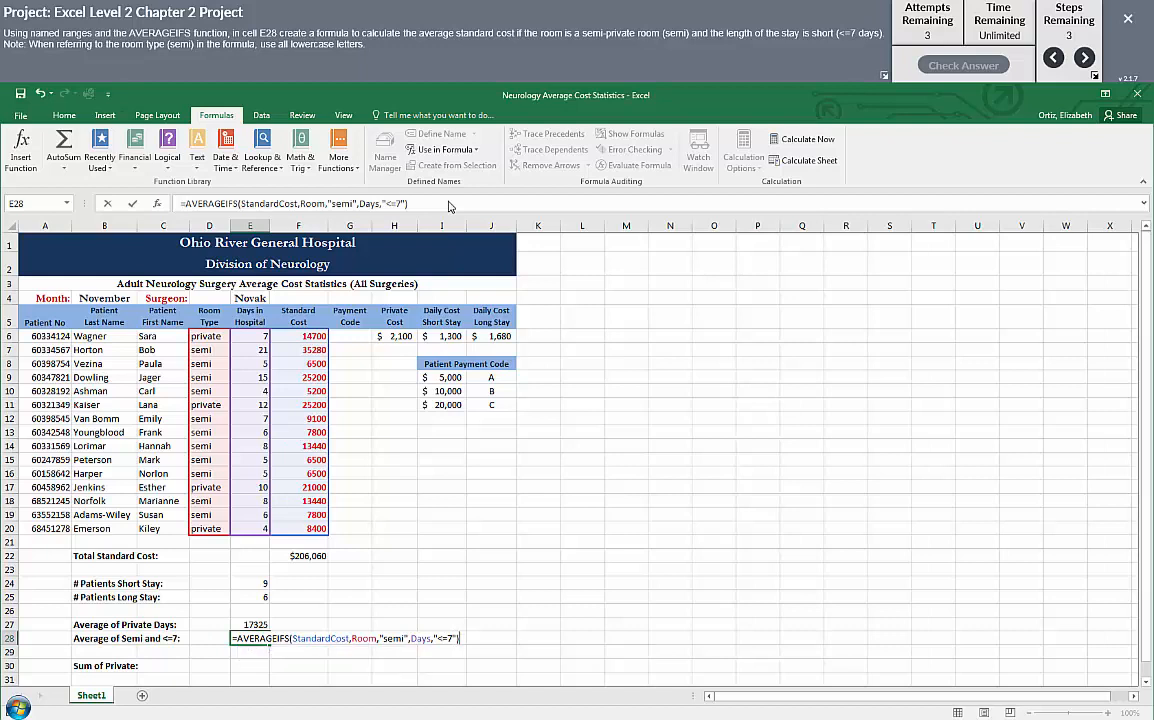
pyautogui.press('Return')
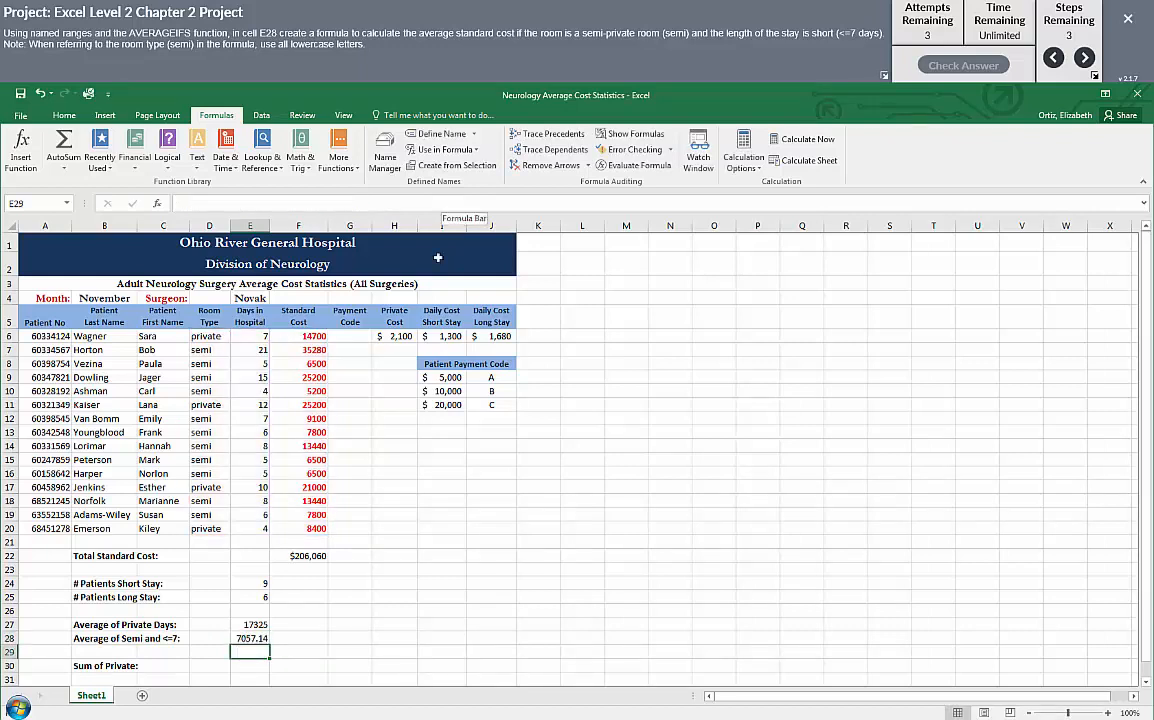
pyautogui.click(252, 638)
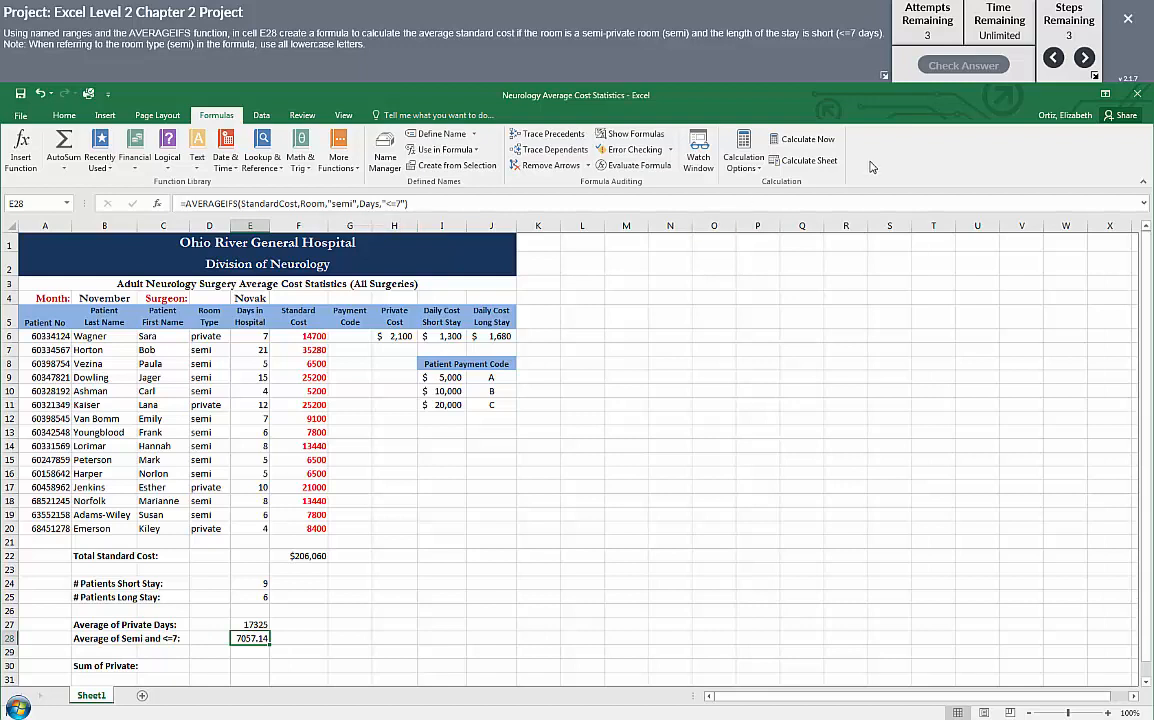
# Step: Advance to the next project task, read its SUMIF instructions, and review the AVERAGEIFS formula in E28
pyautogui.click(1083, 58)
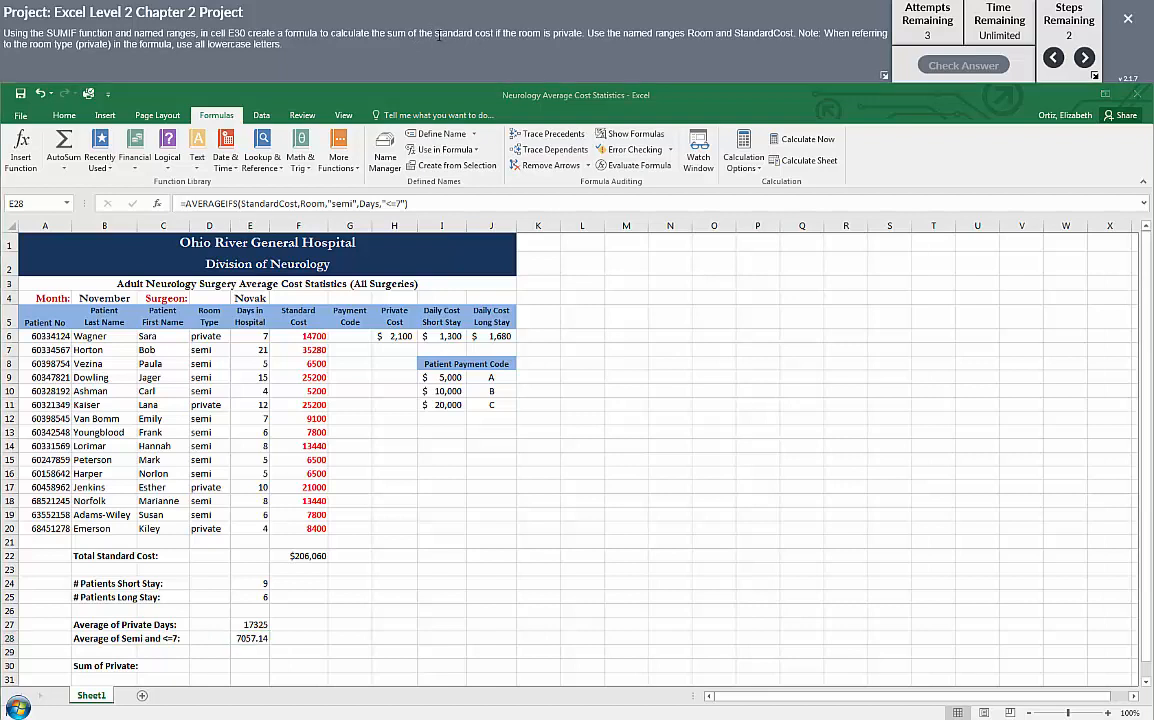
pyautogui.moveTo(435, 33); pyautogui.dragTo(494, 34)
pyautogui.click(499, 59)
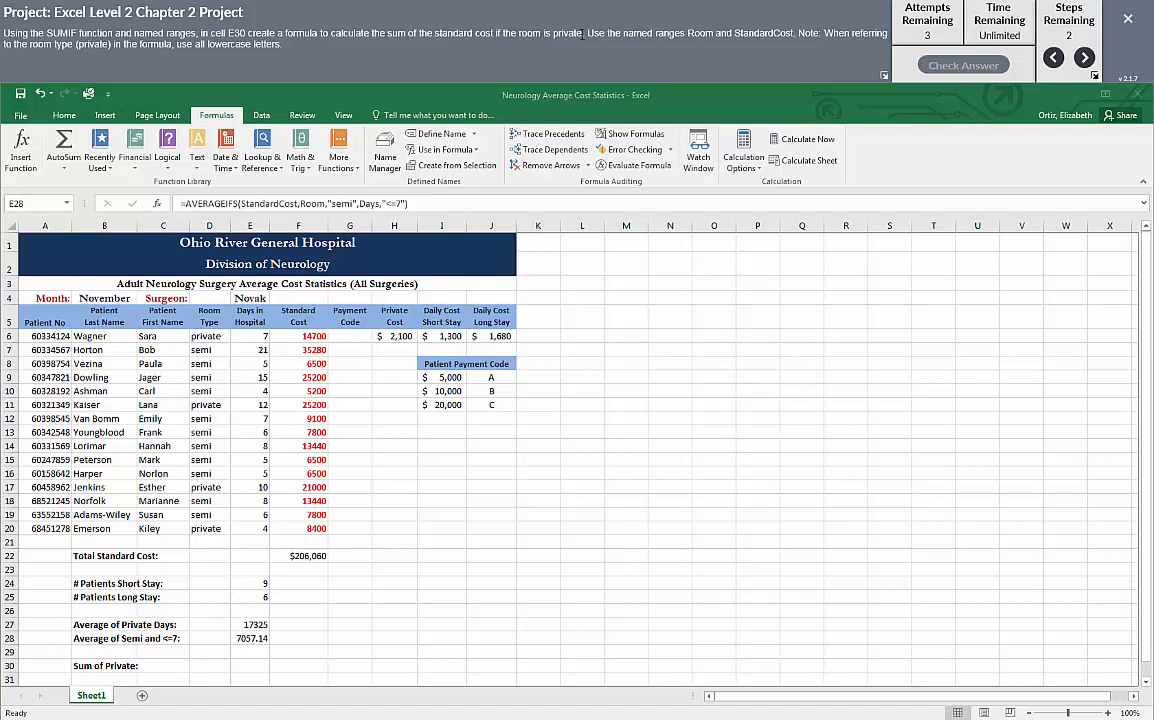
pyautogui.moveTo(569, 34); pyautogui.dragTo(534, 36)
pyautogui.click(517, 60)
pyautogui.press('F2')
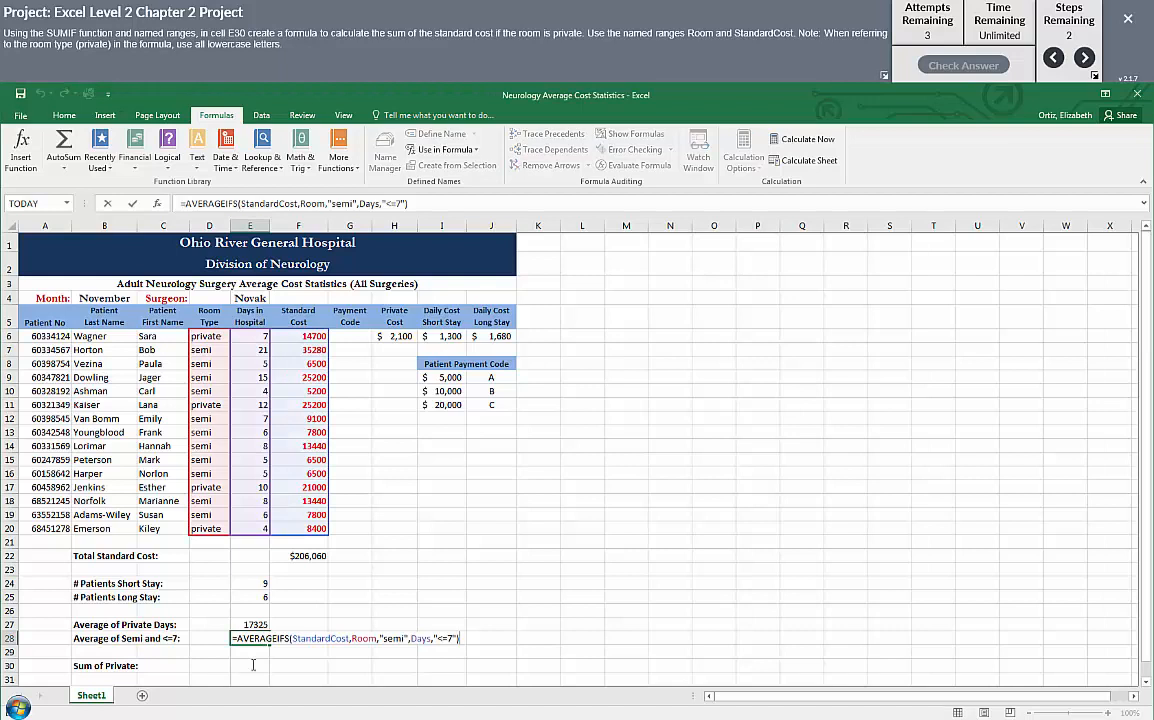
# Step: Begin a SUMIF formula in E30 with the named range Room as the range to evaluate
pyautogui.click(252, 665)
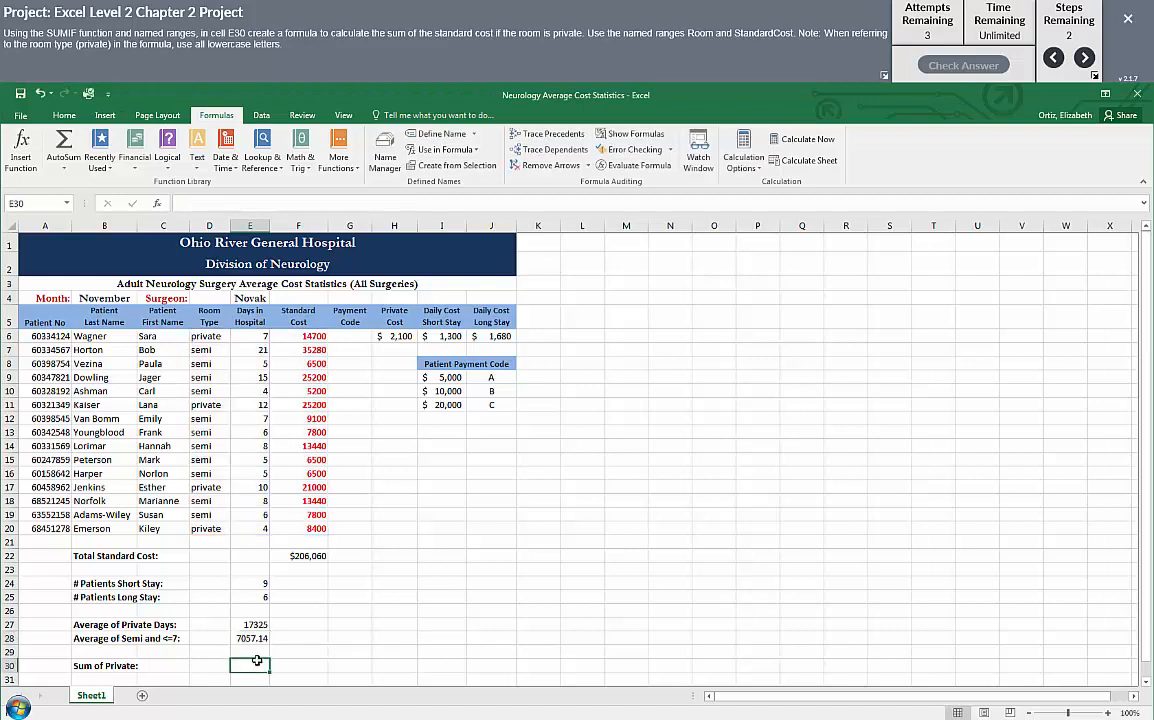
pyautogui.write('=')
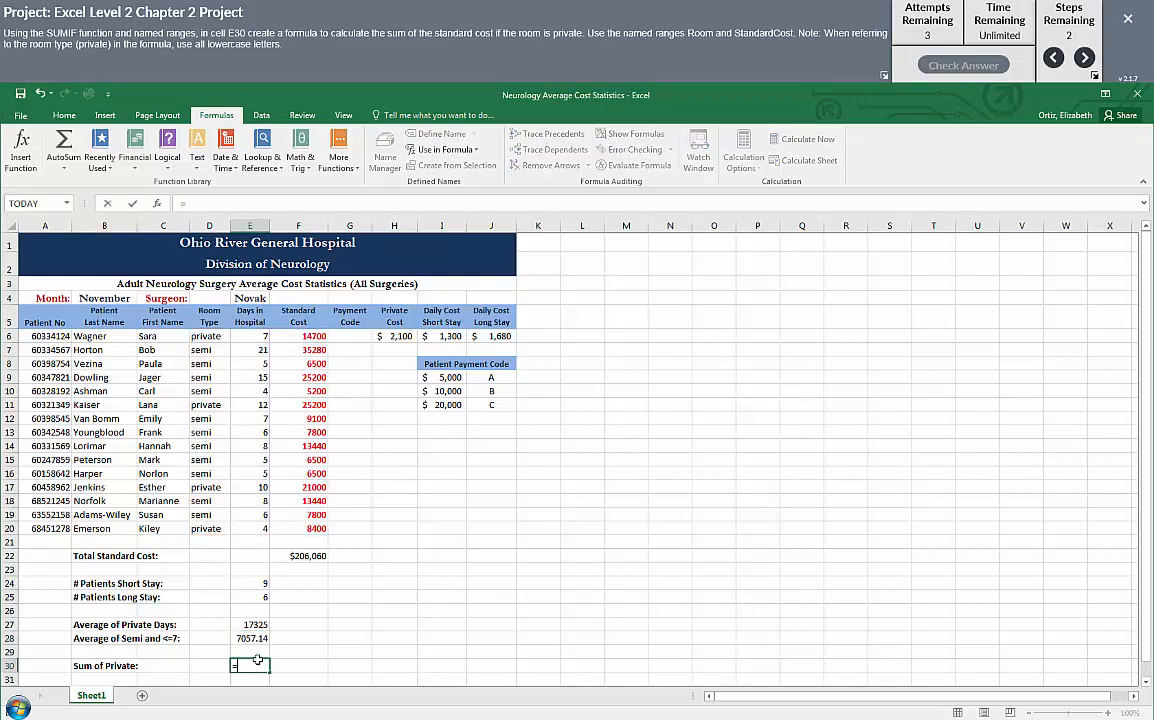
pyautogui.write('su')
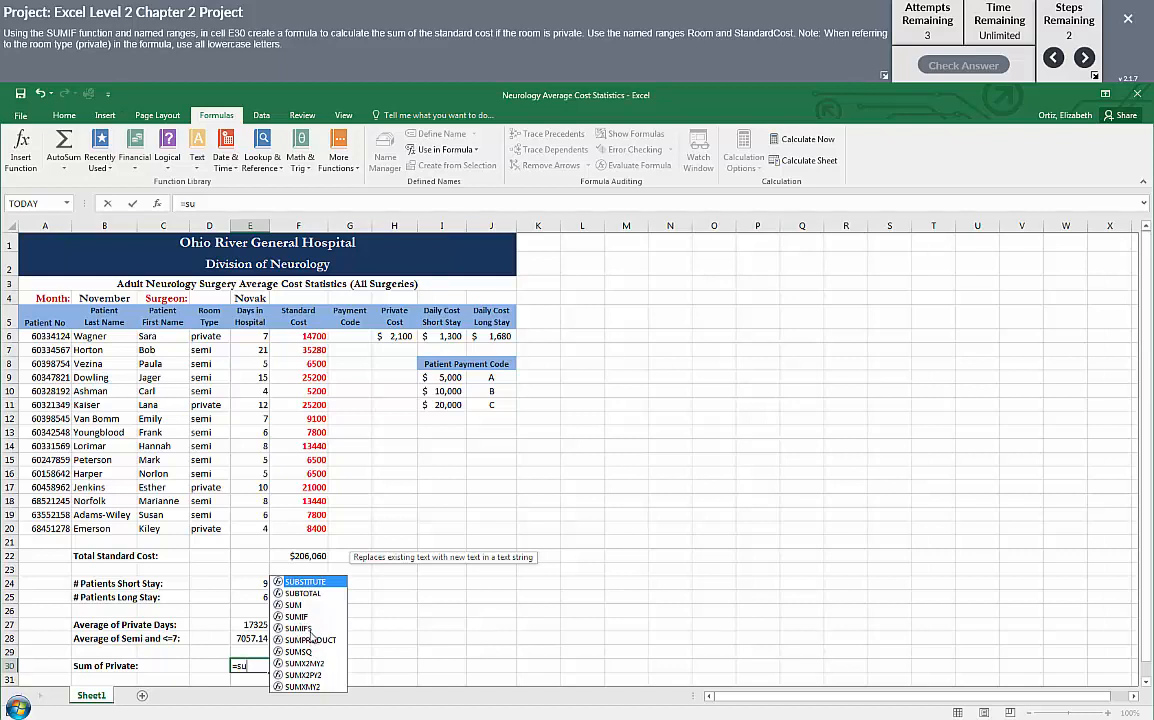
pyautogui.doubleClick(299, 616)
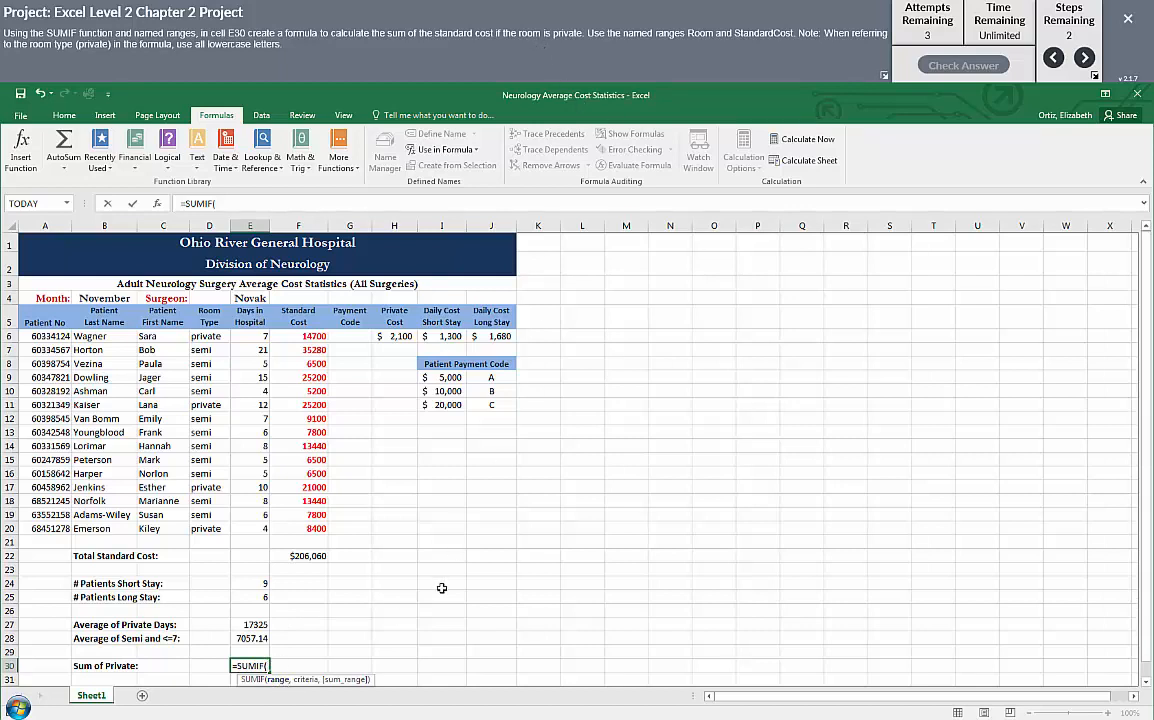
pyautogui.click(458, 155)
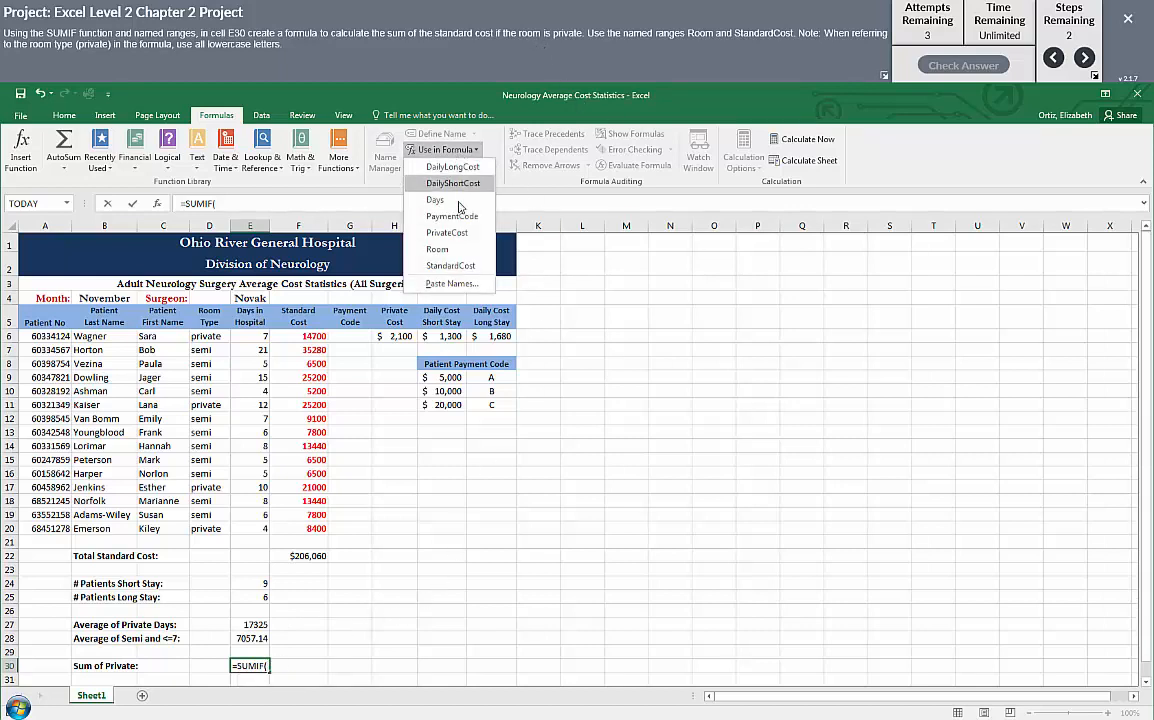
pyautogui.click(449, 254)
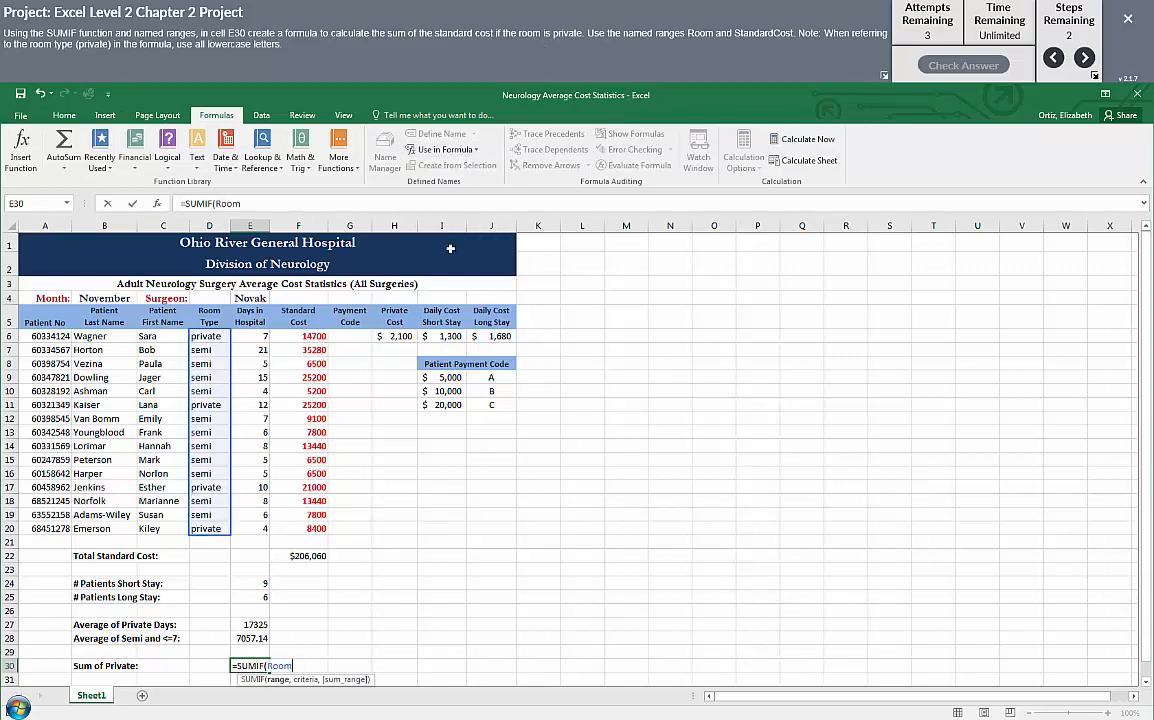
# Step: Complete the SUMIF in E30 with the criterion "private" and the named range StandardCost as the sum range, and advance to the next project task
pyautogui.write(',"priv')
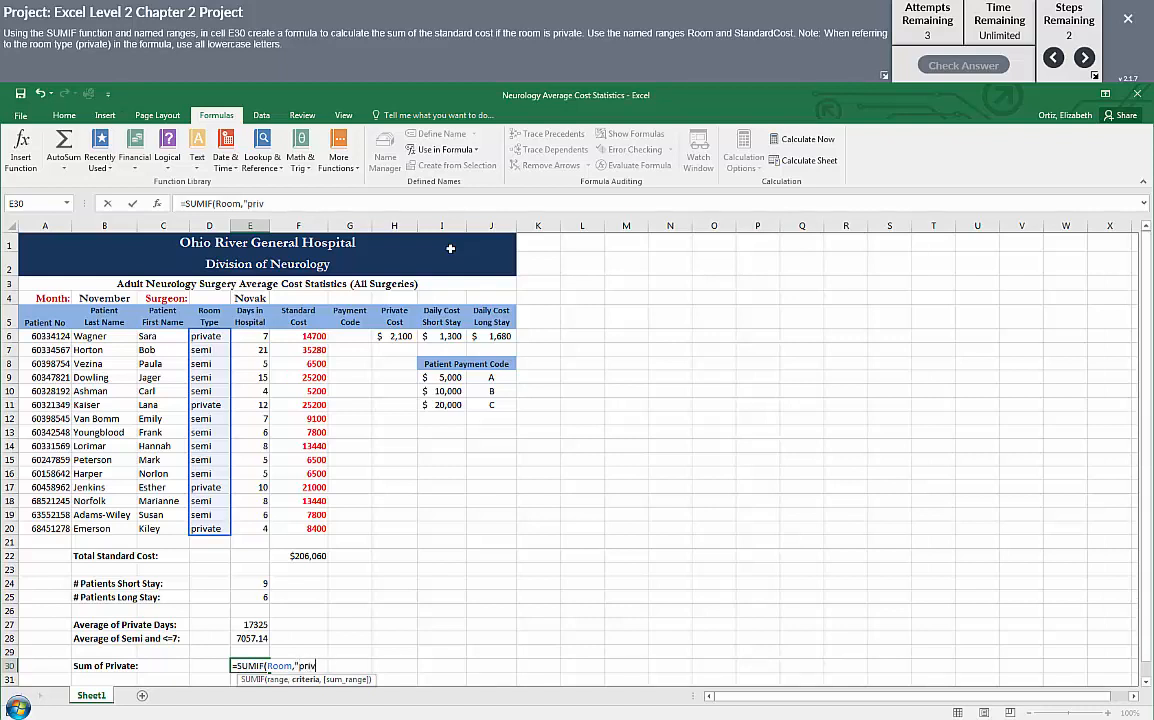
pyautogui.write('ate",')
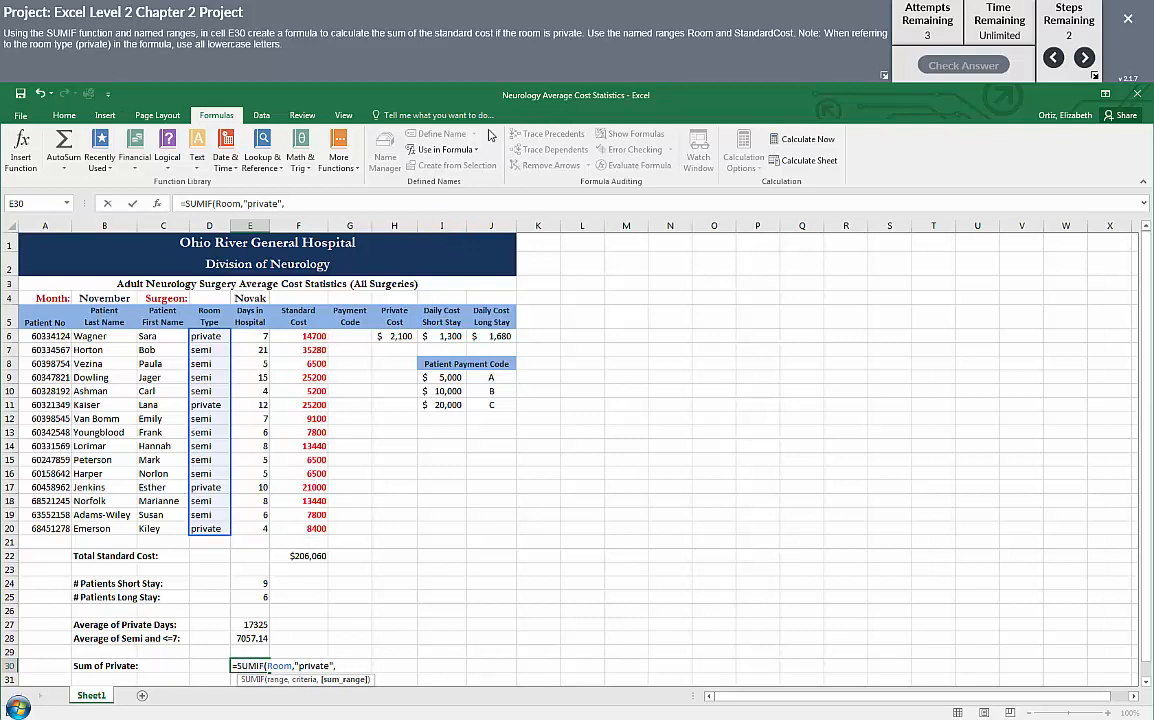
pyautogui.click(470, 152)
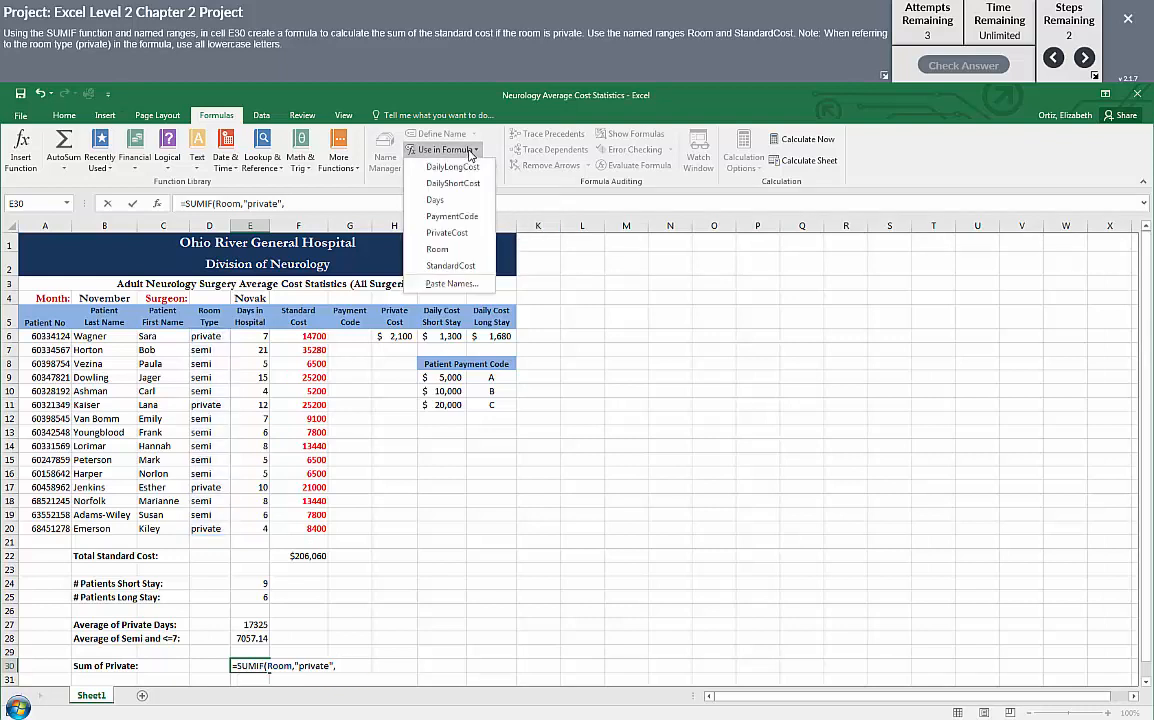
pyautogui.click(476, 267)
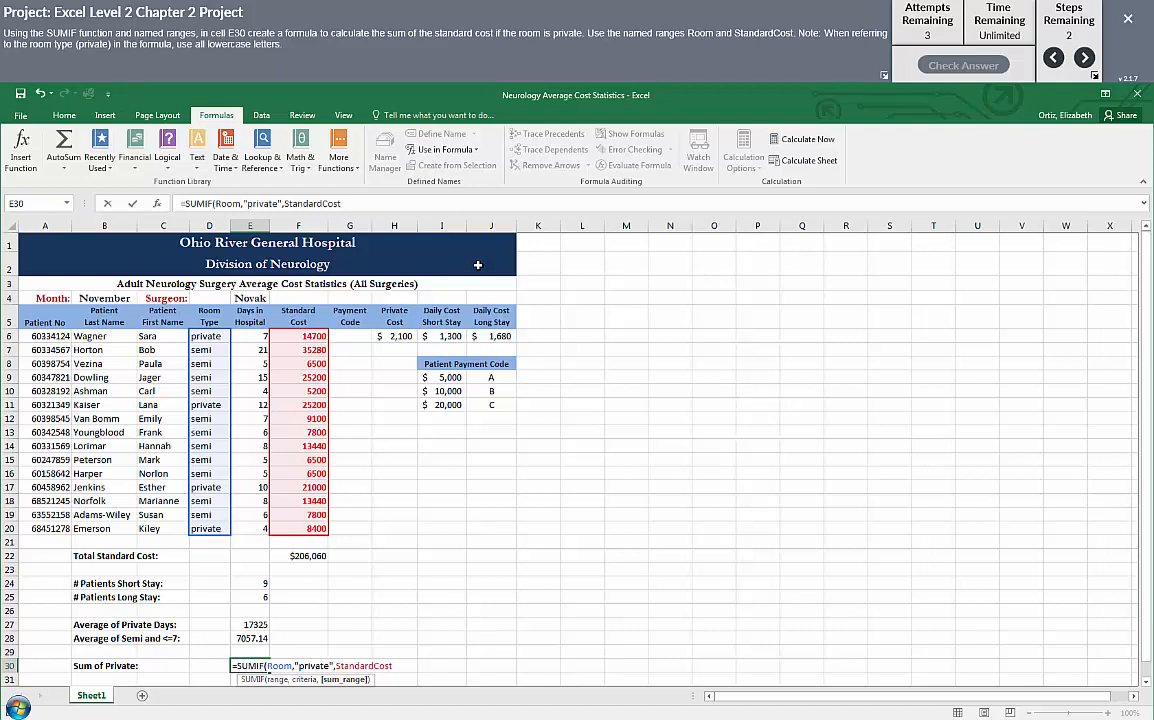
pyautogui.write(')')
pyautogui.press('Return')
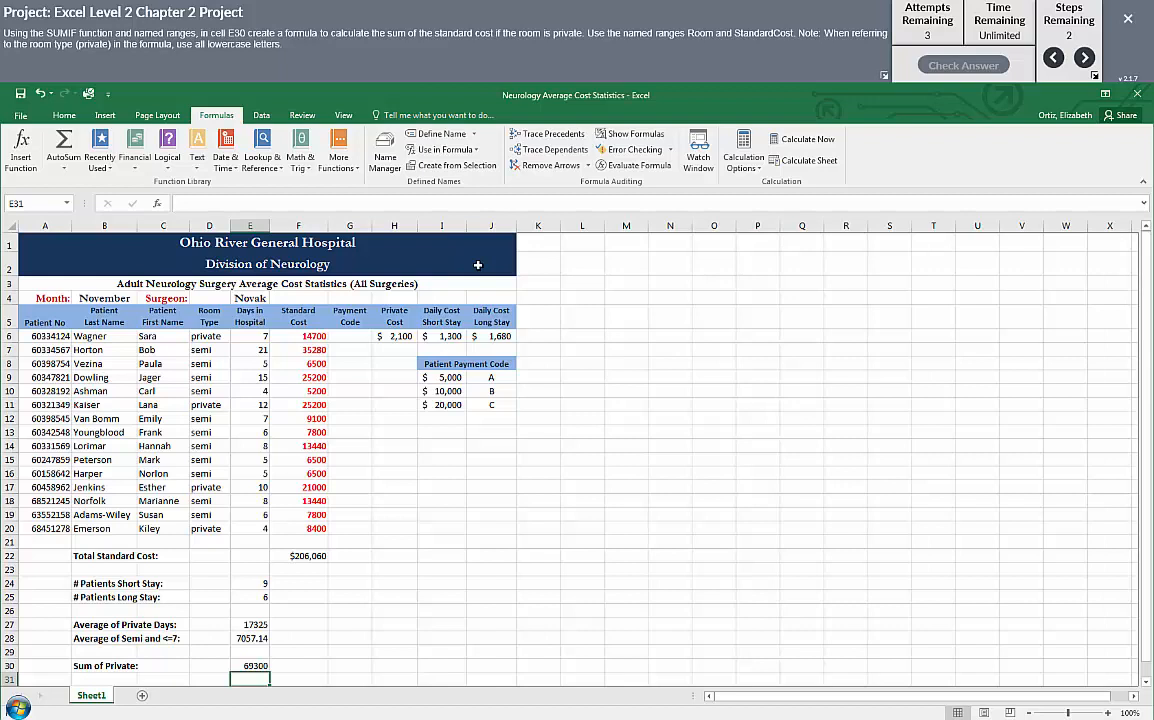
pyautogui.click(1085, 58)
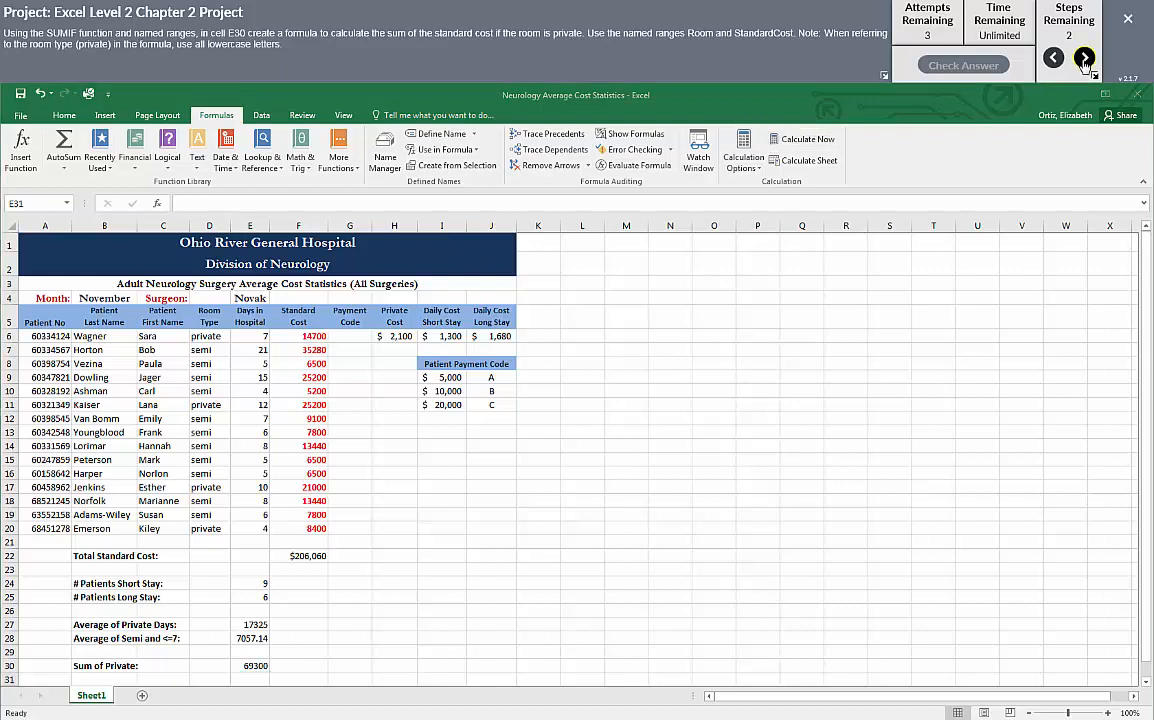
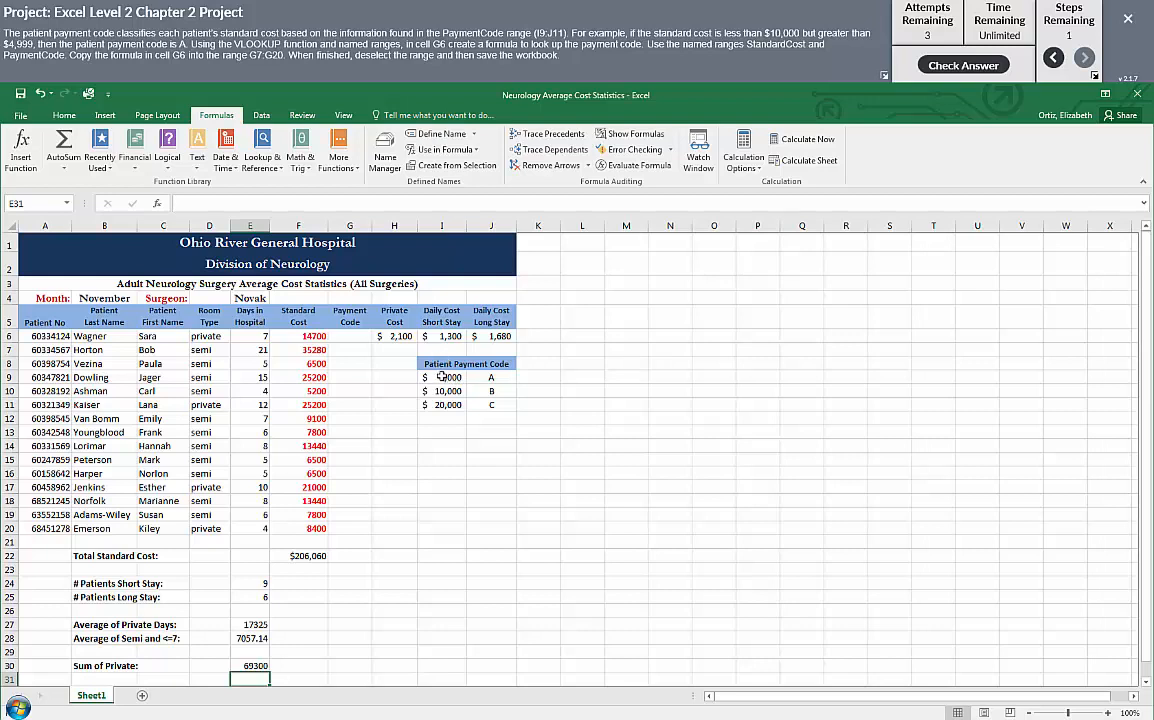
# Step: Examine the patient payment code table in I9:J11, matching each cost threshold to its letter code
pyautogui.moveTo(446, 377); pyautogui.dragTo(486, 406)
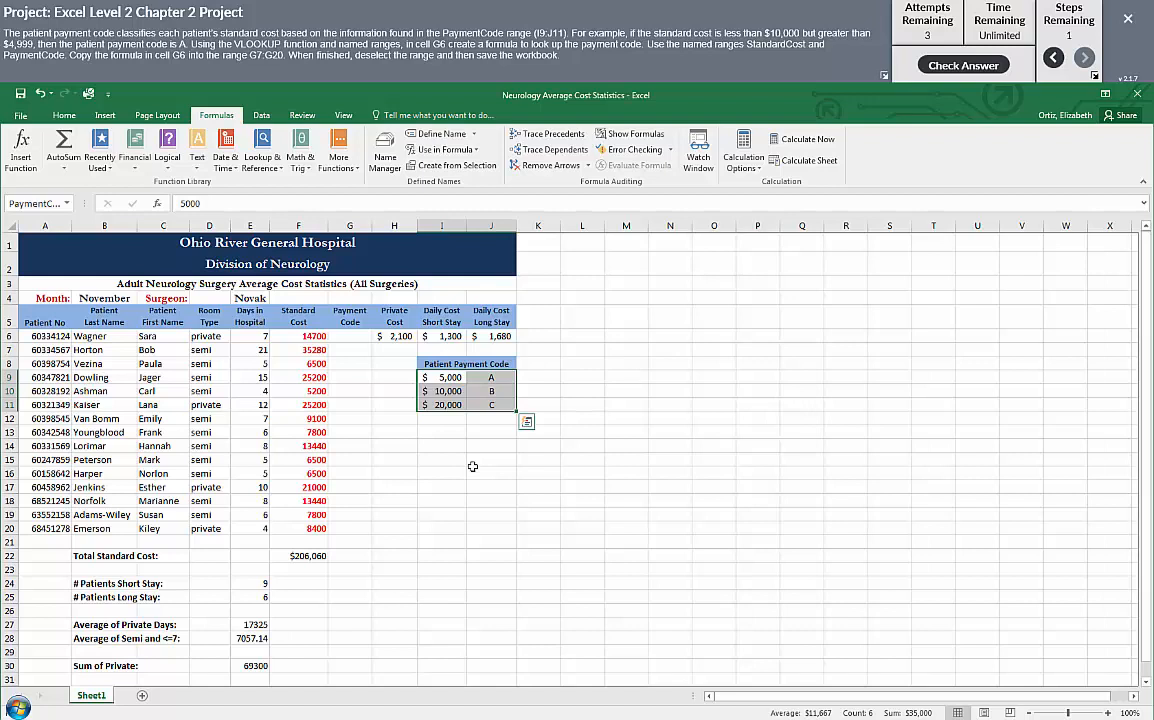
pyautogui.click(446, 377)
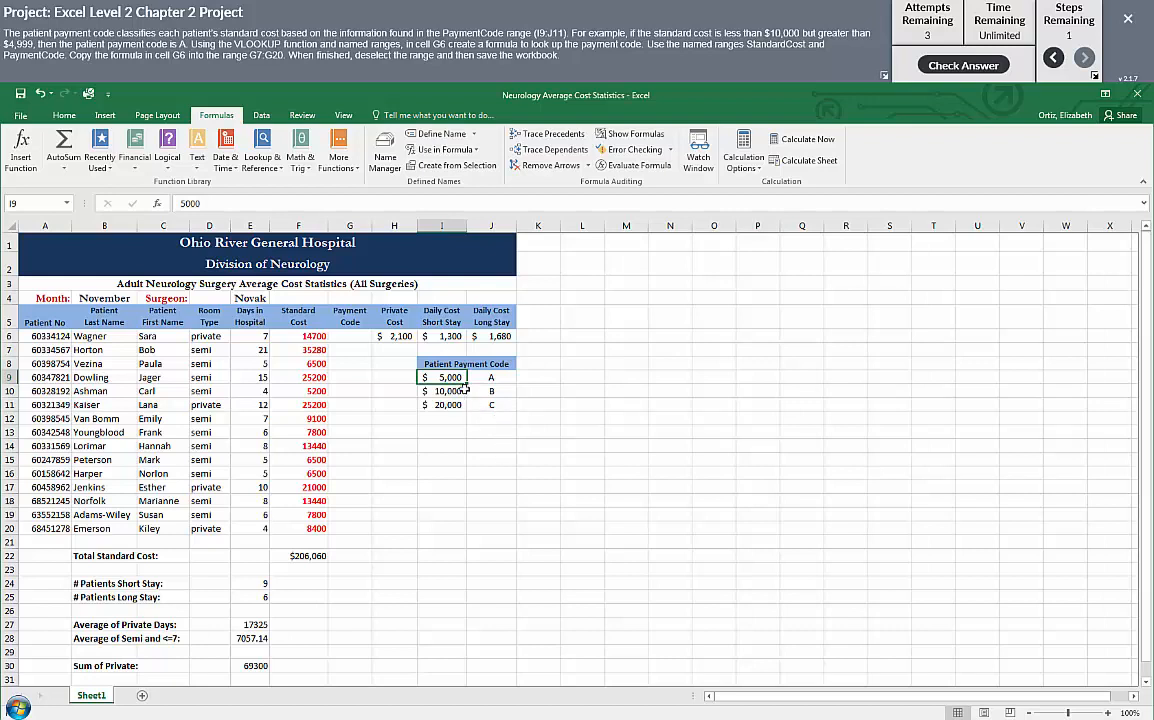
pyautogui.moveTo(445, 378); pyautogui.dragTo(488, 378)
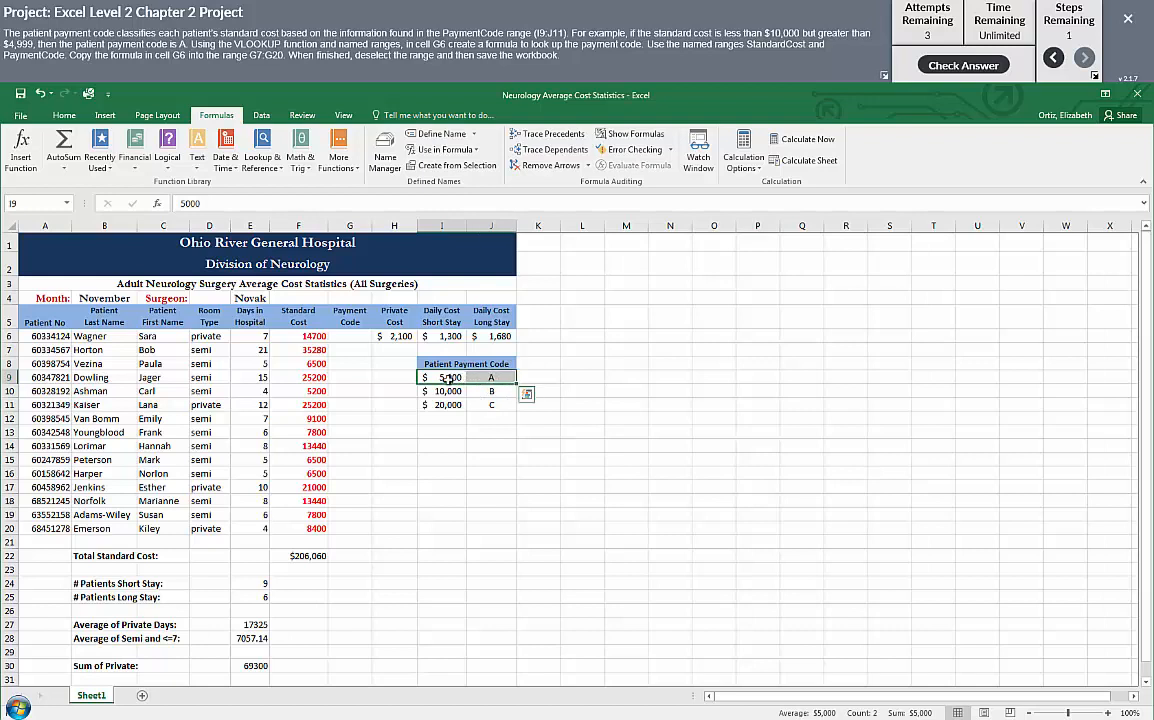
pyautogui.click(490, 448)
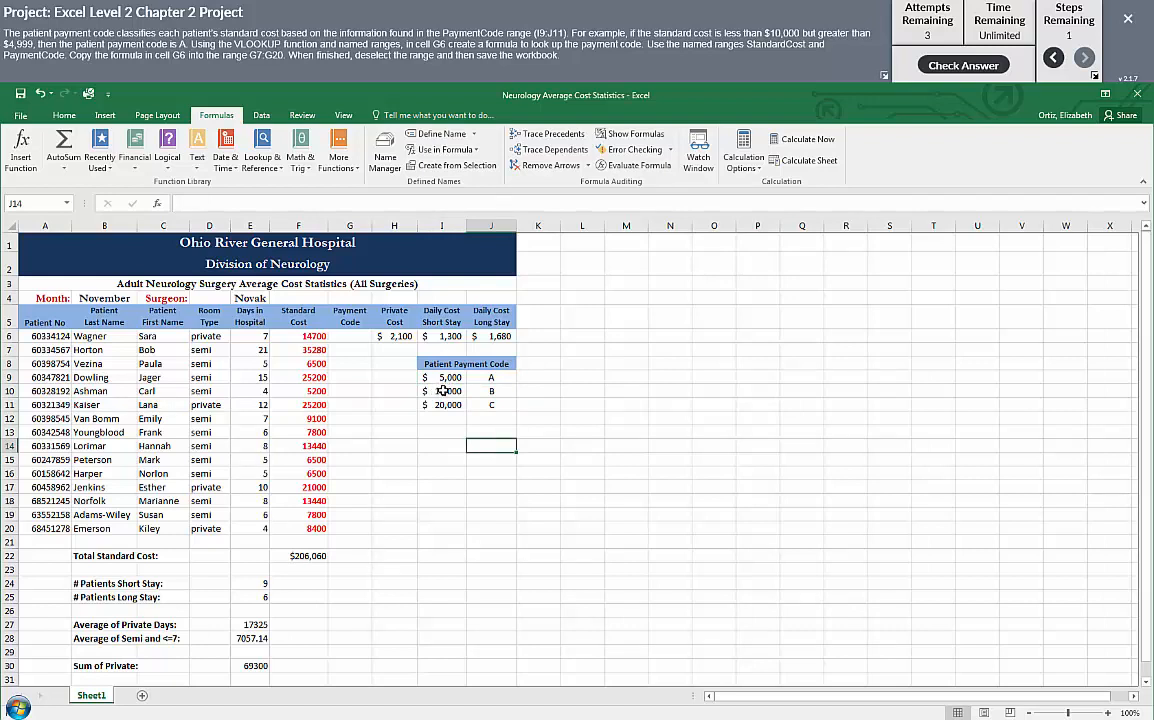
pyautogui.click(443, 391)
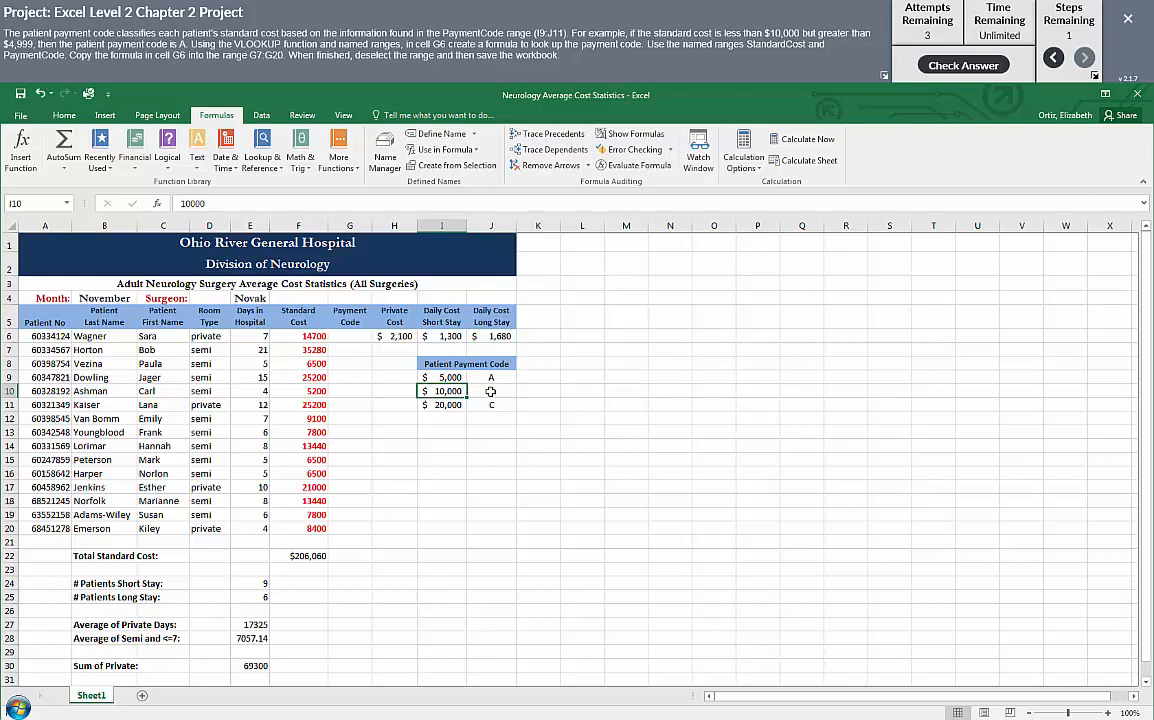
pyautogui.click(491, 391)
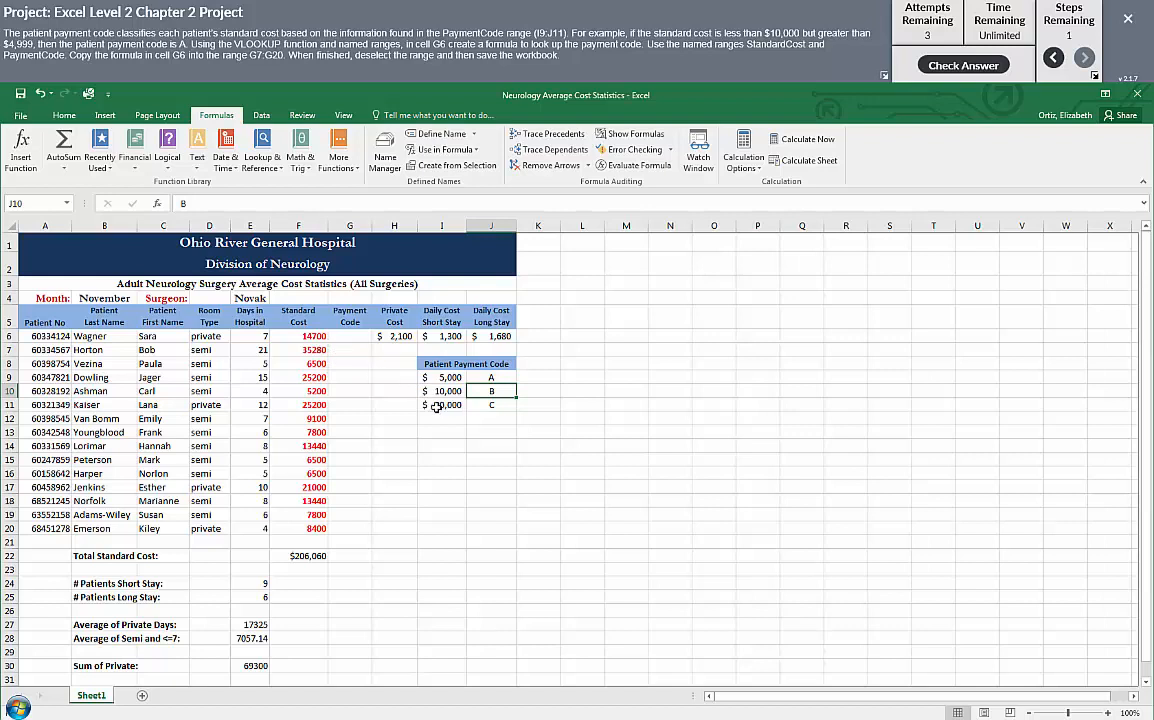
pyautogui.click(488, 405)
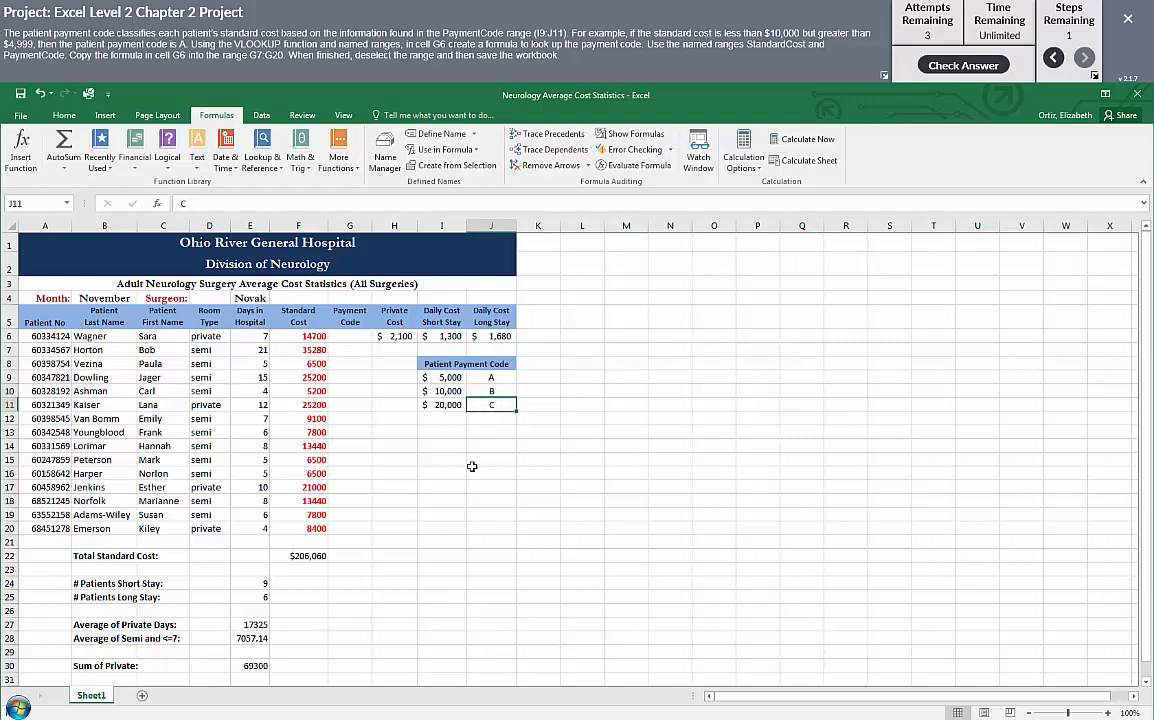
pyautogui.click(446, 405)
pyautogui.press('Right')
pyautogui.click(455, 405)
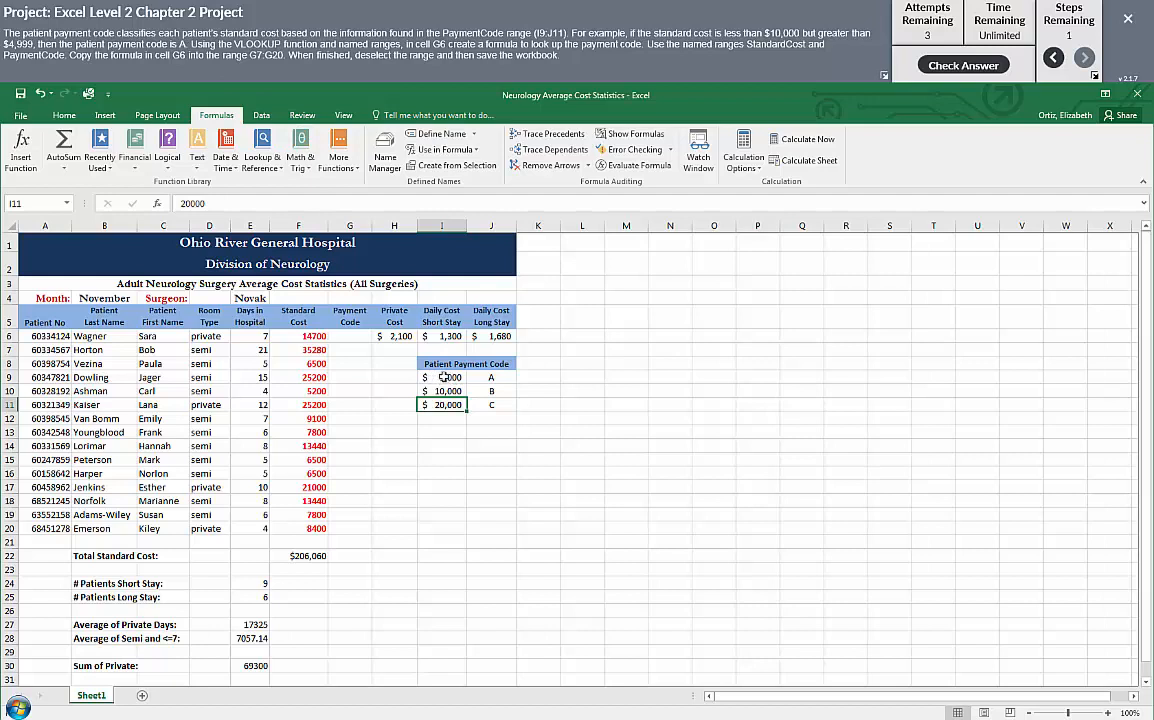
pyautogui.click(485, 378)
pyautogui.click(449, 378)
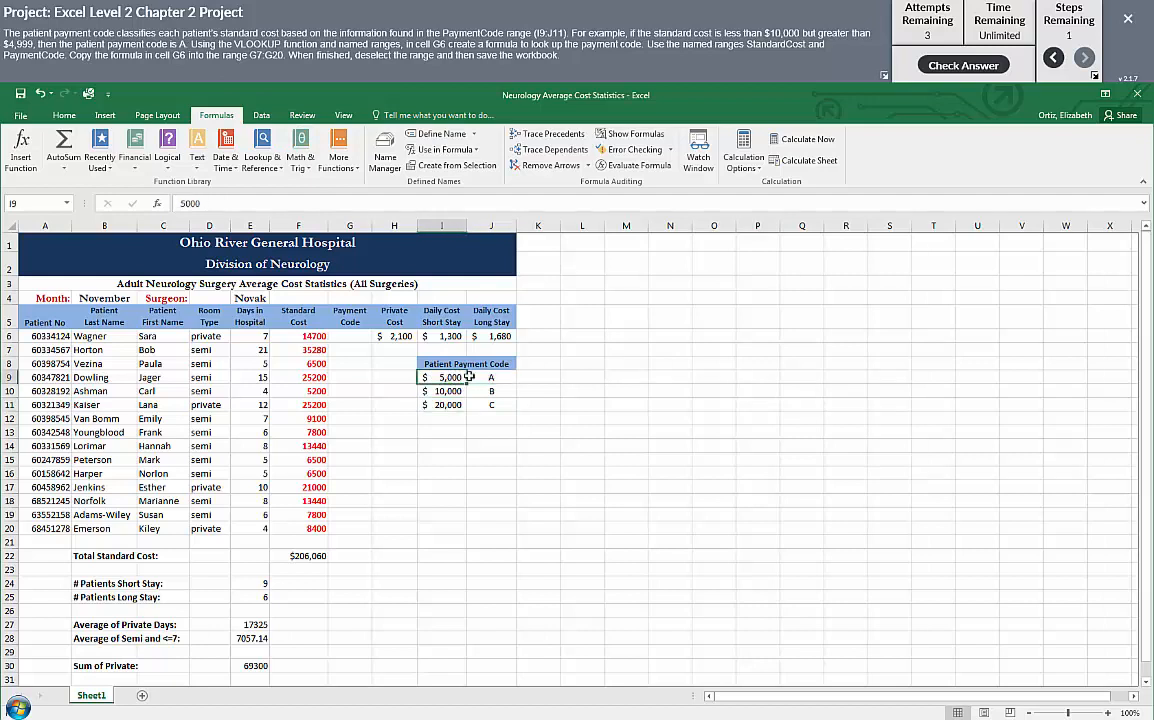
pyautogui.click(479, 378)
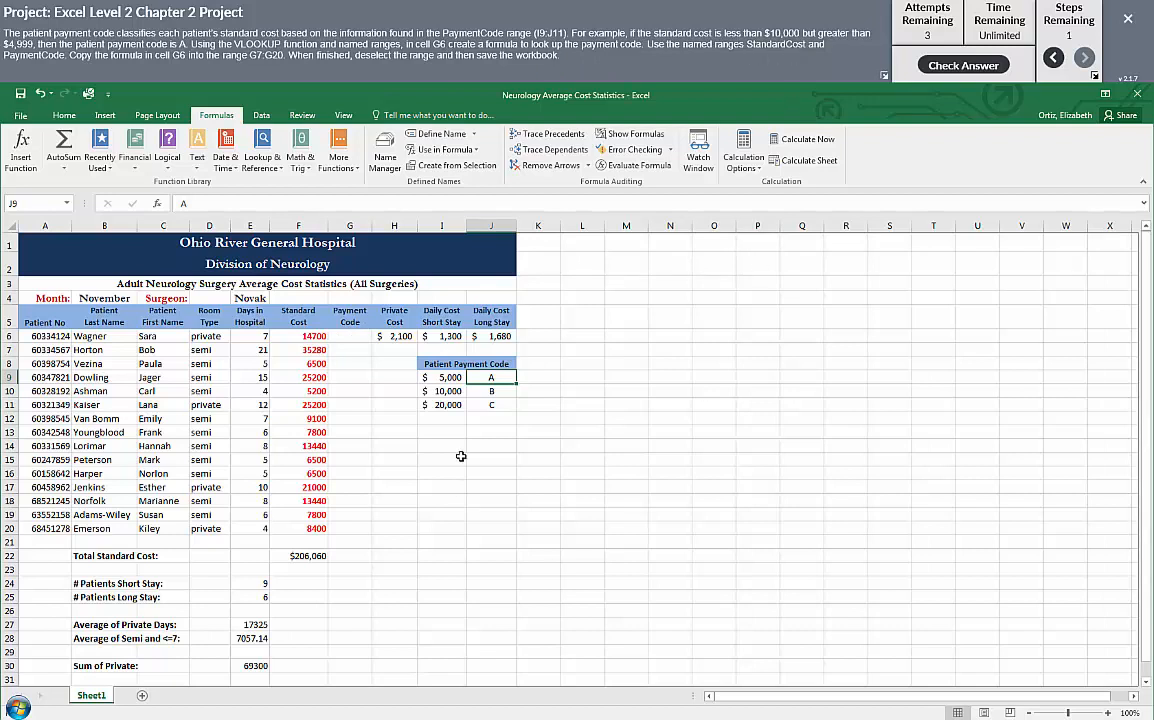
# Step: Begin a VLOOKUP formula in G6 with the named range StandardCost as the lookup value and PaymentCode as the table array
pyautogui.click(349, 338)
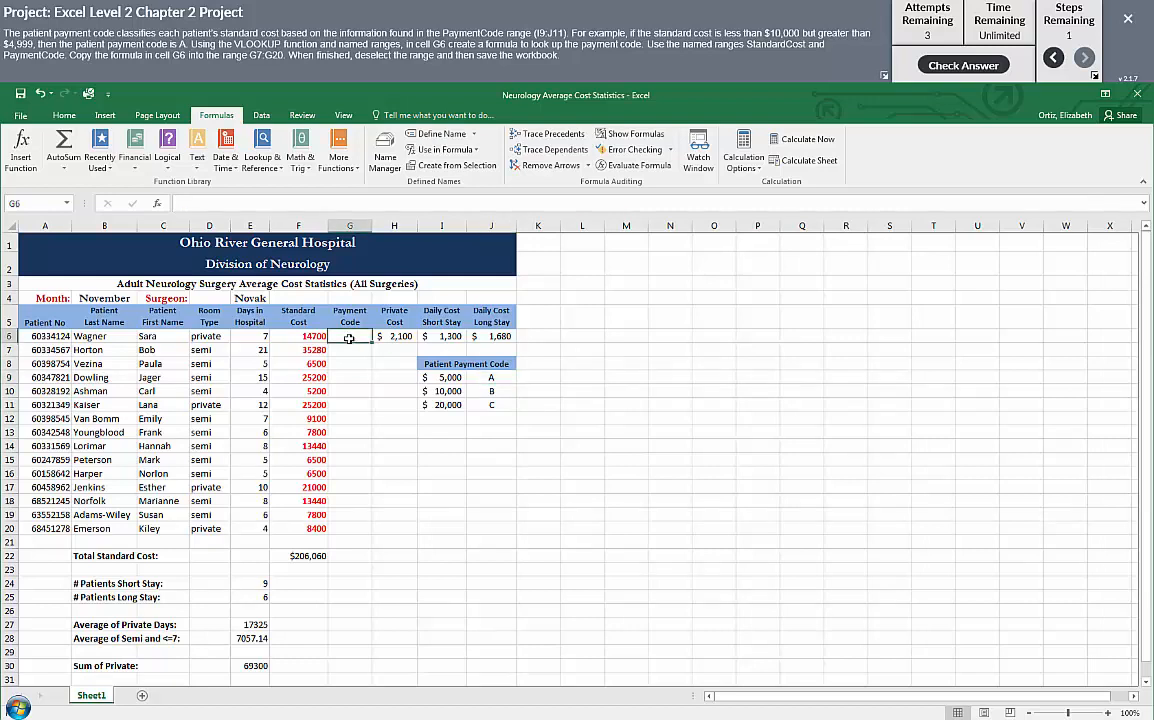
pyautogui.write('=')
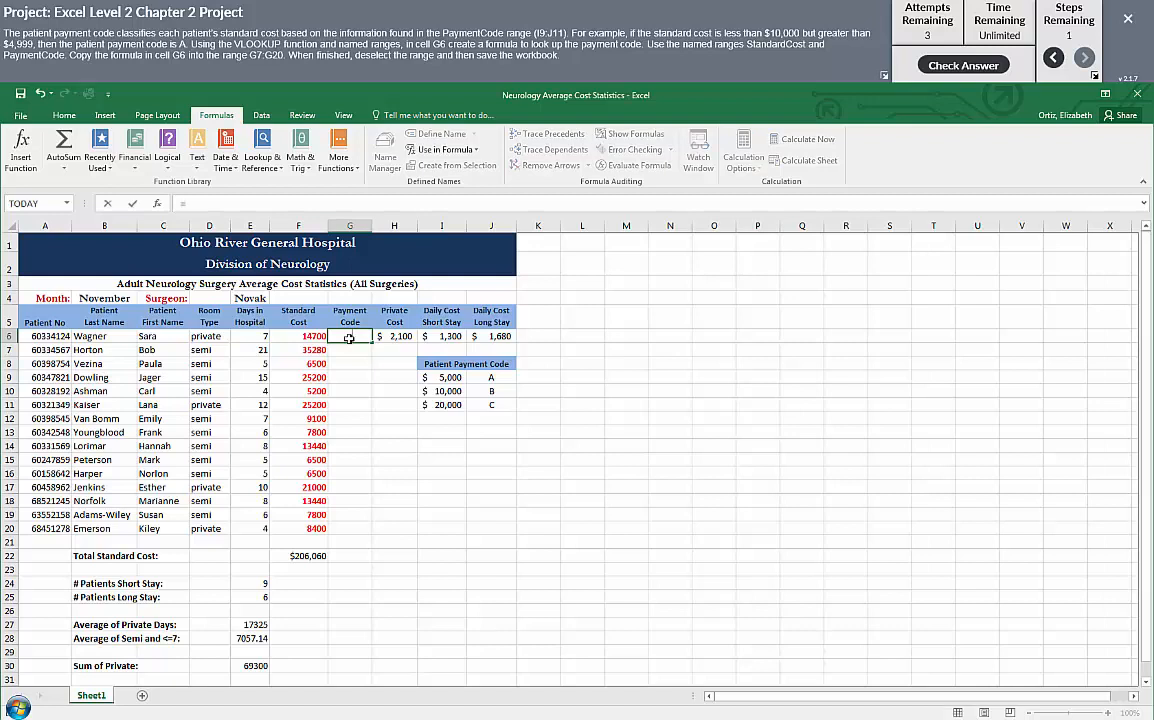
pyautogui.write('vlo')
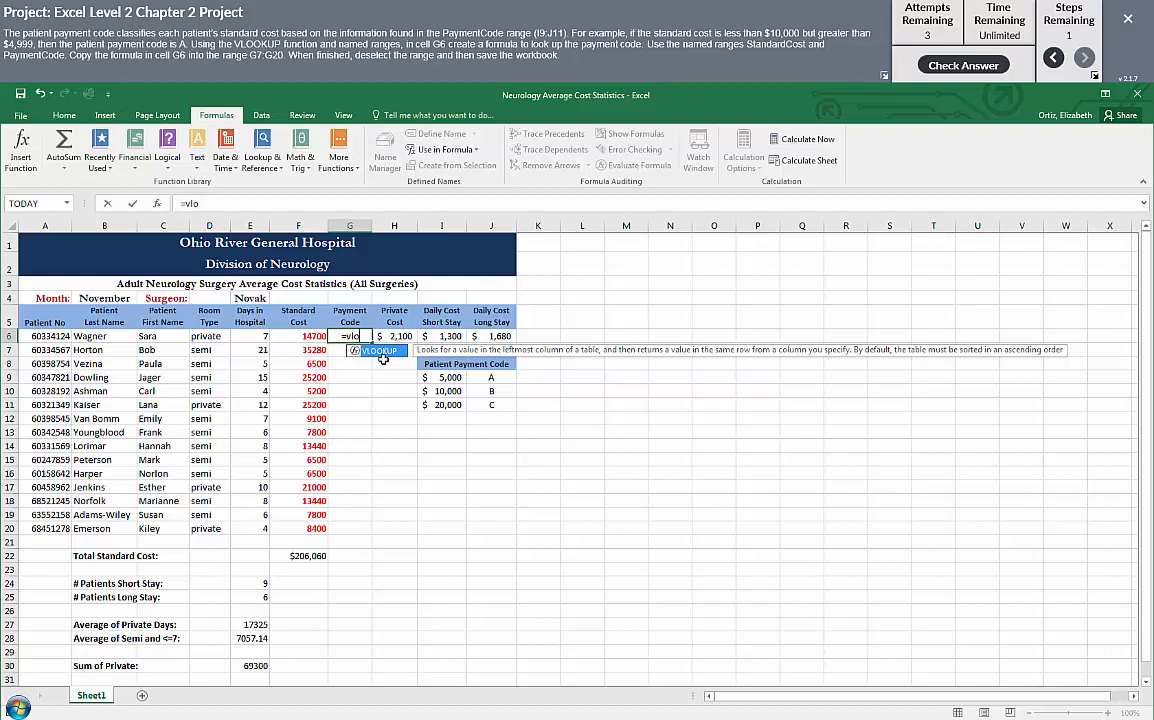
pyautogui.doubleClick(385, 352)
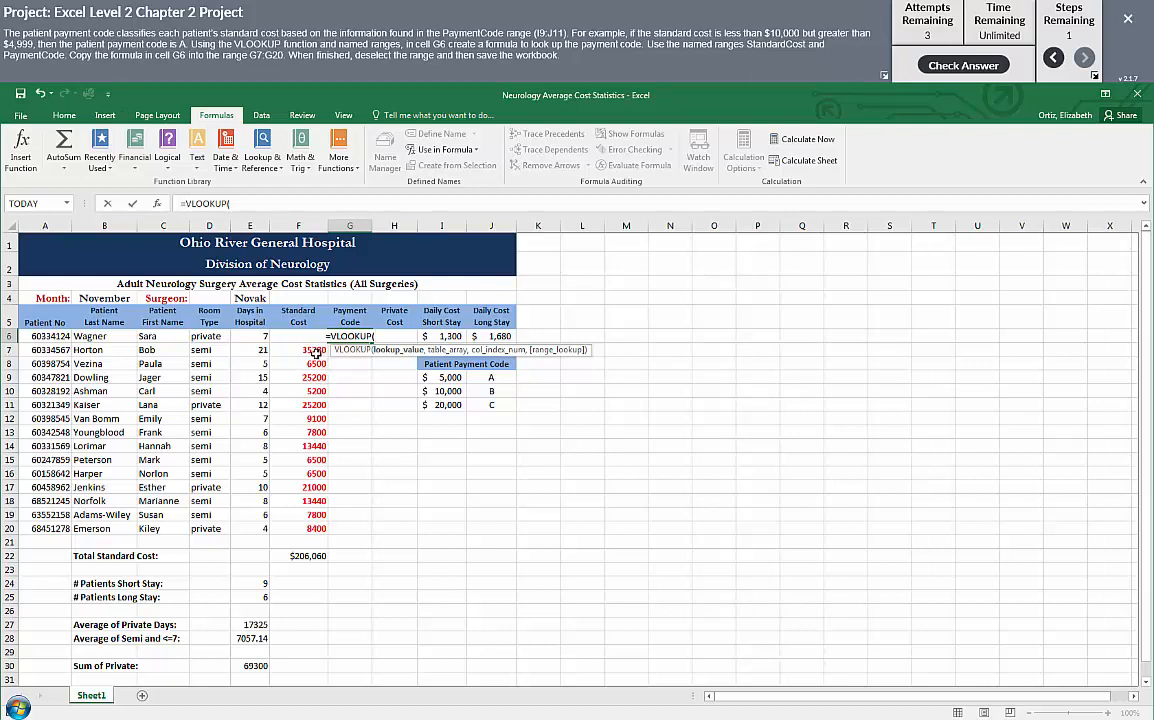
pyautogui.click(444, 149)
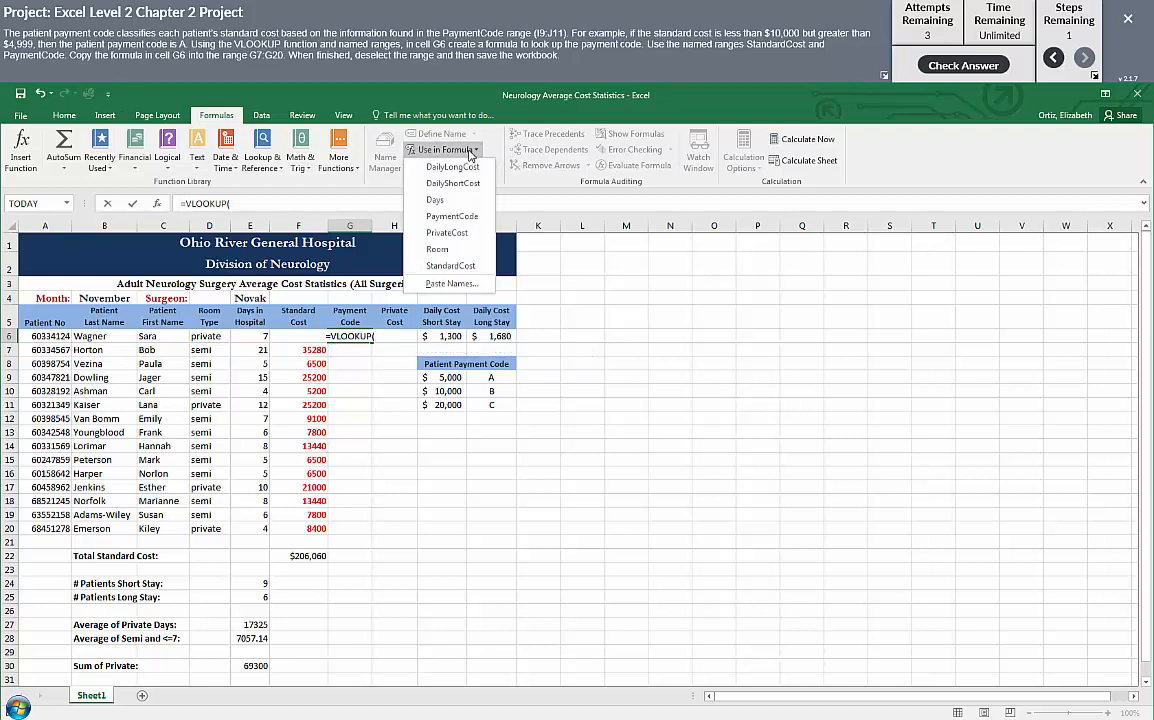
pyautogui.click(472, 264)
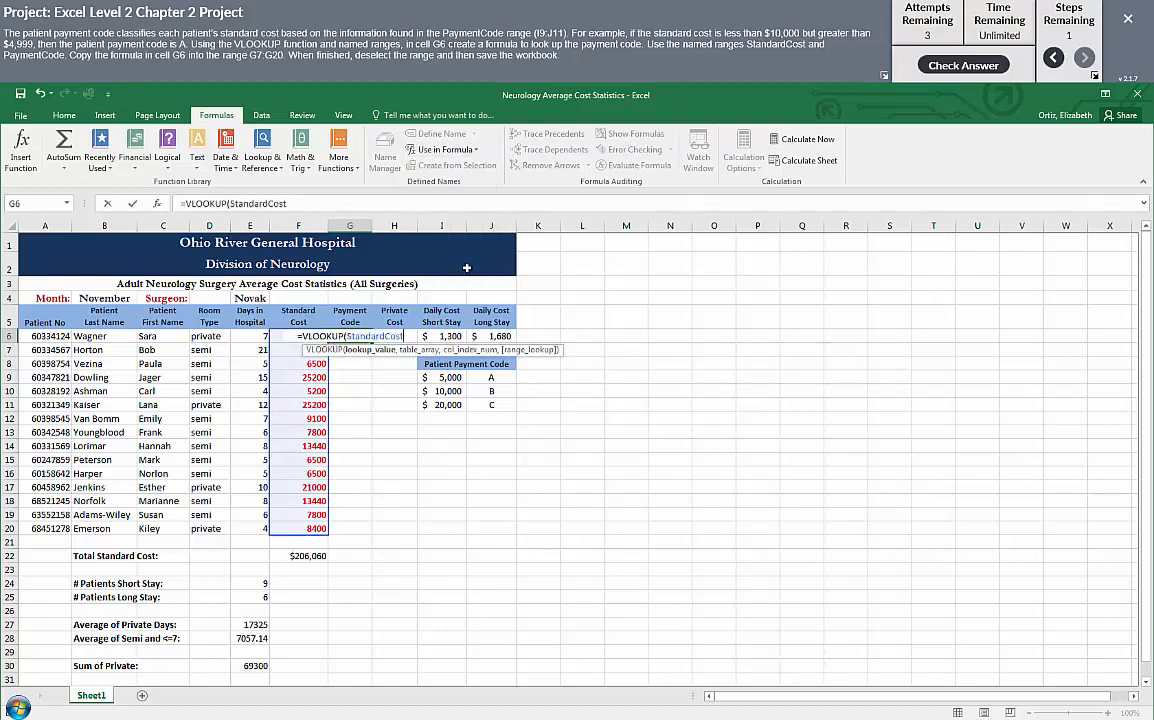
pyautogui.write(',')
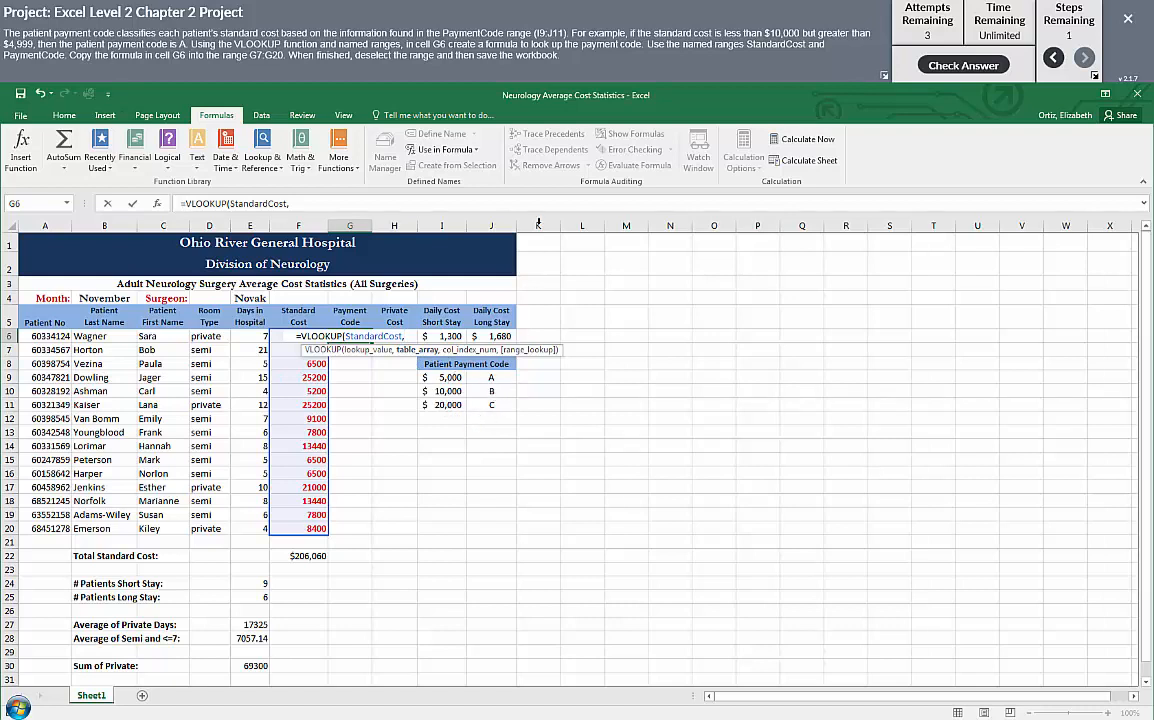
pyautogui.click(476, 150)
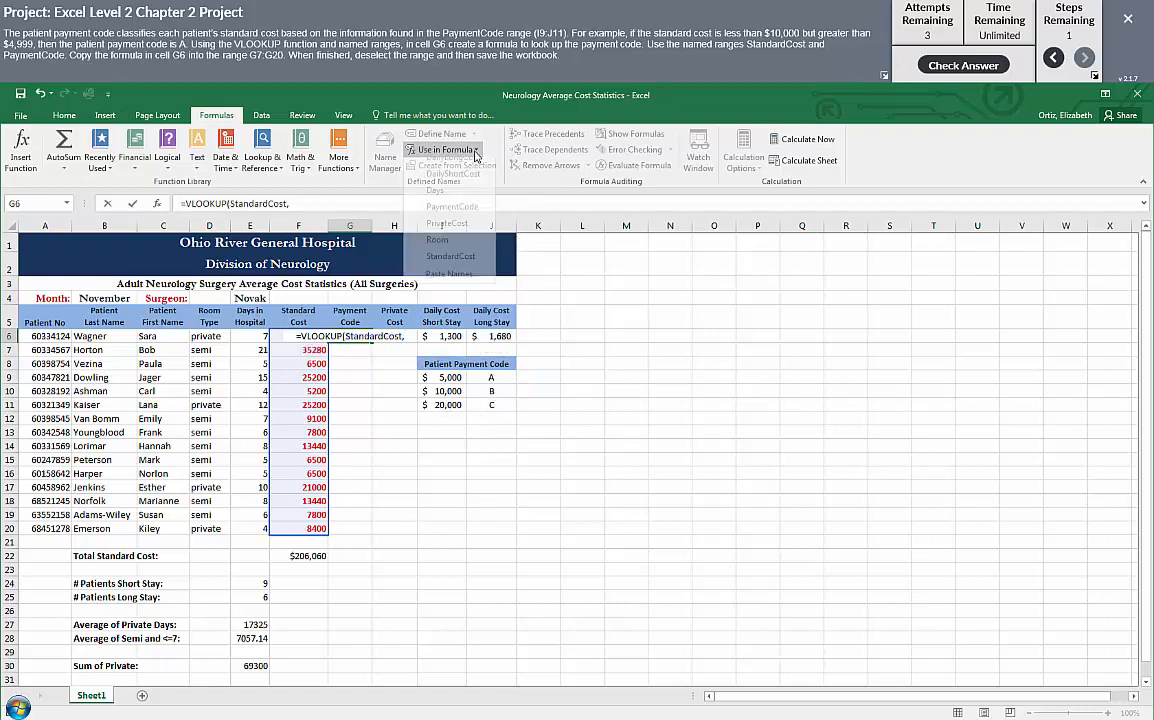
pyautogui.click(464, 219)
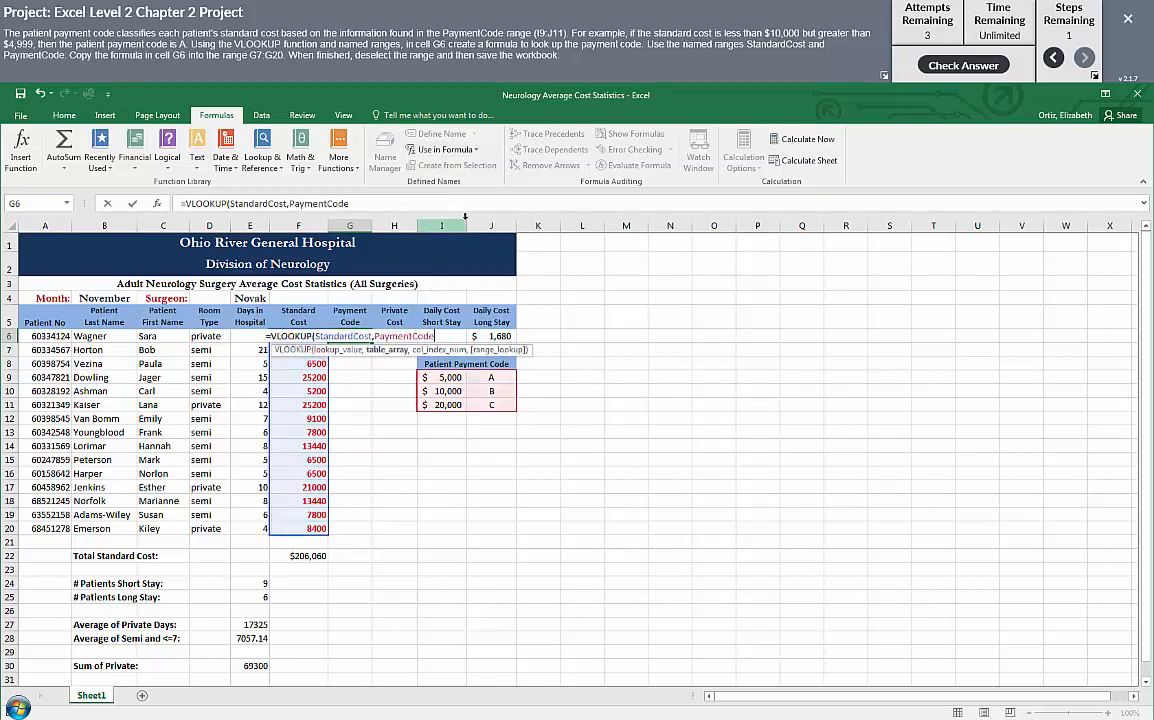
# Step: Complete the VLOOKUP formula in G6 with column index number 2 and enter it
pyautogui.write(',')
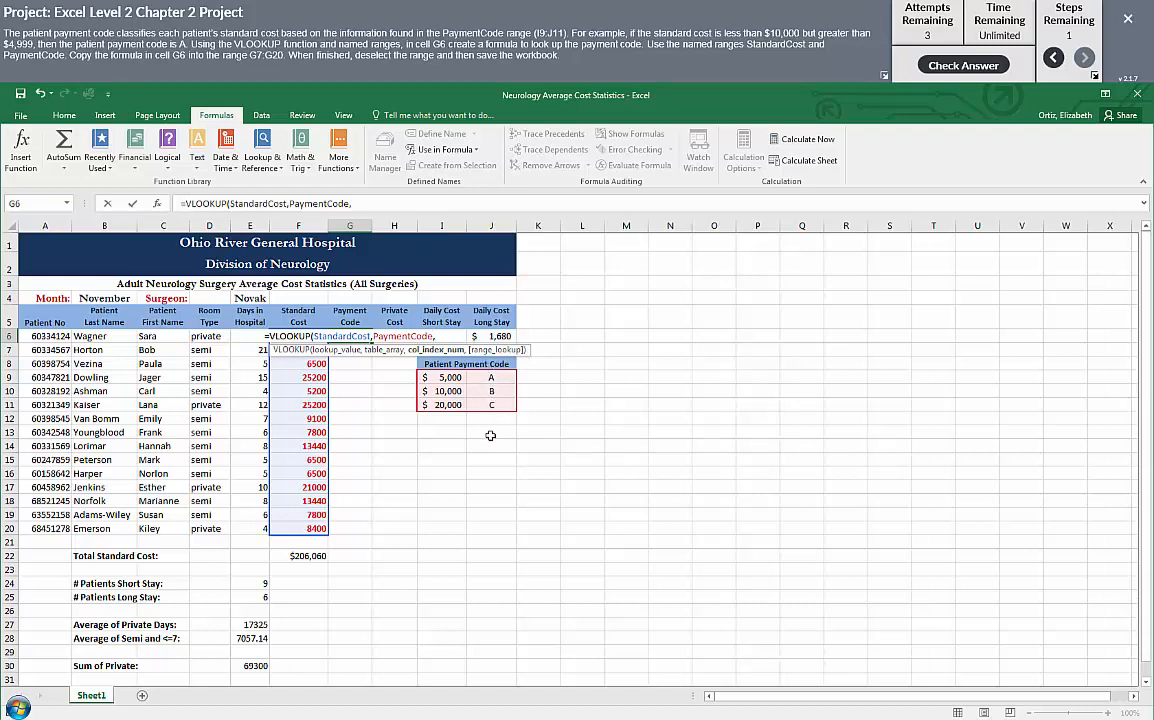
pyautogui.write('2')
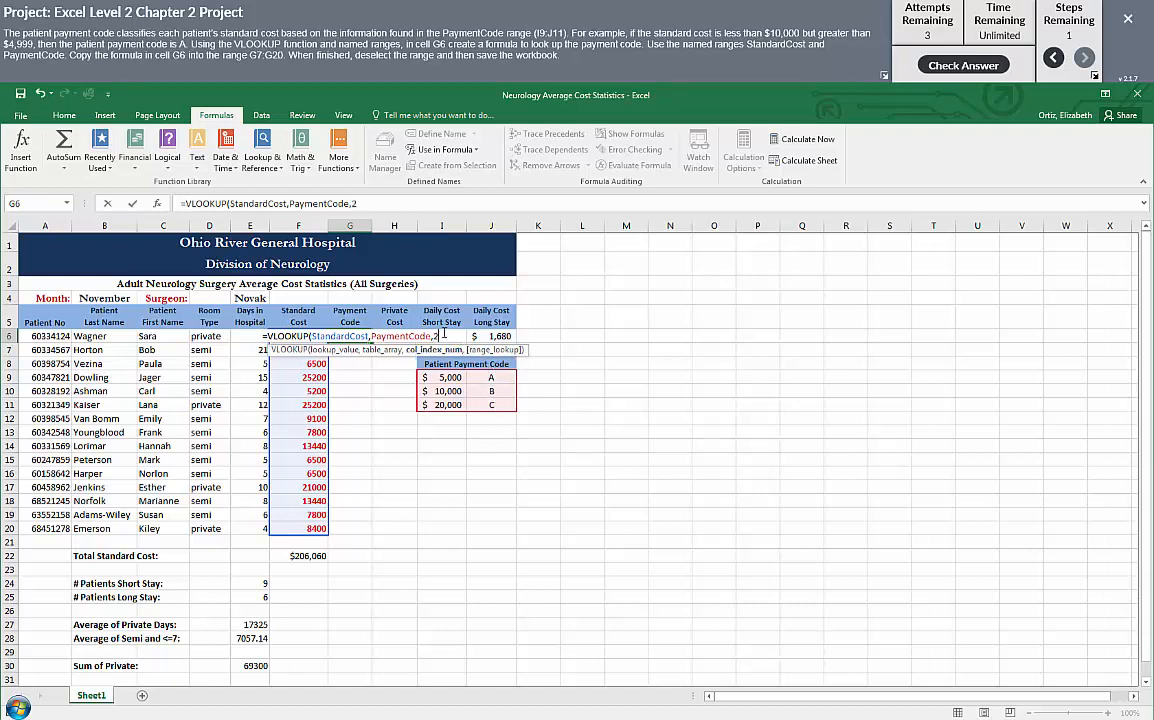
pyautogui.write(')')
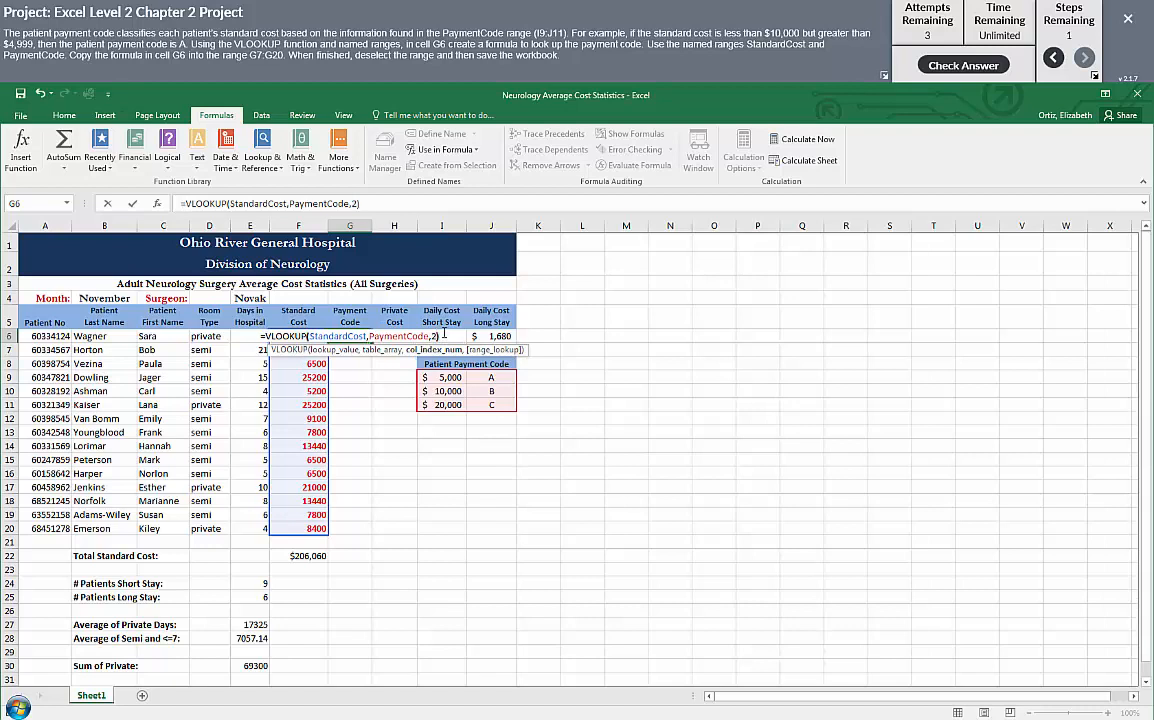
pyautogui.press('Return')
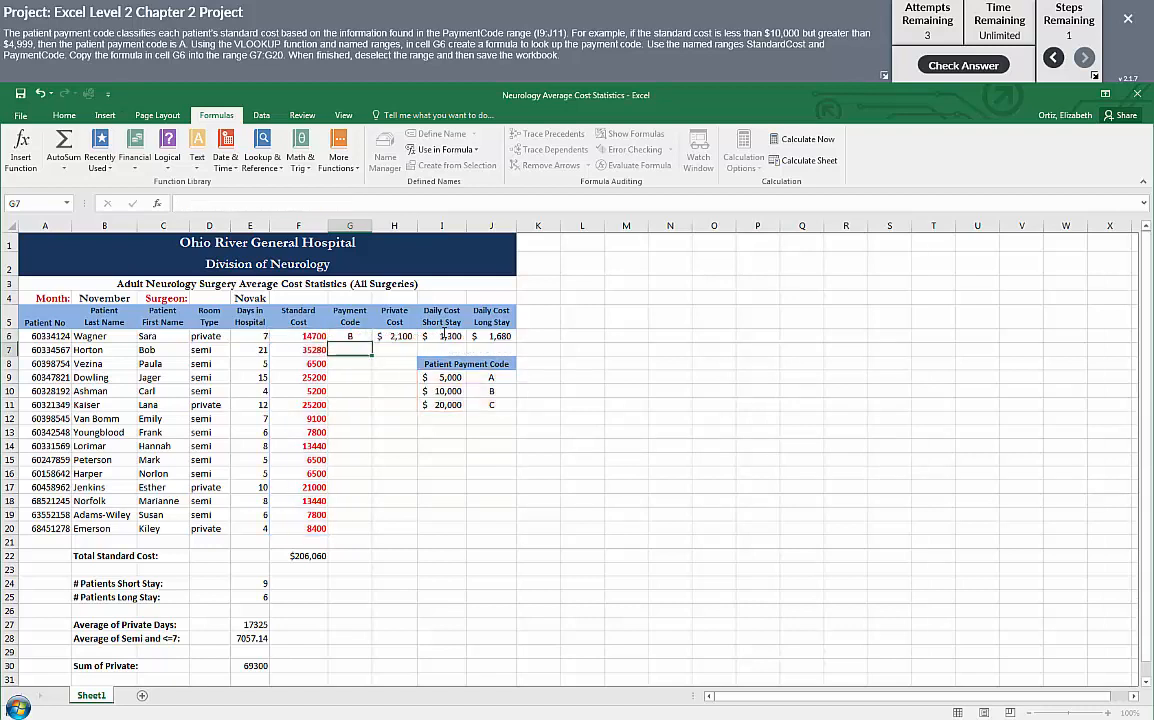
# Step: Copy the payment code formula from G6 into the range G7:G20 and deselect the range
pyautogui.click(358, 339)
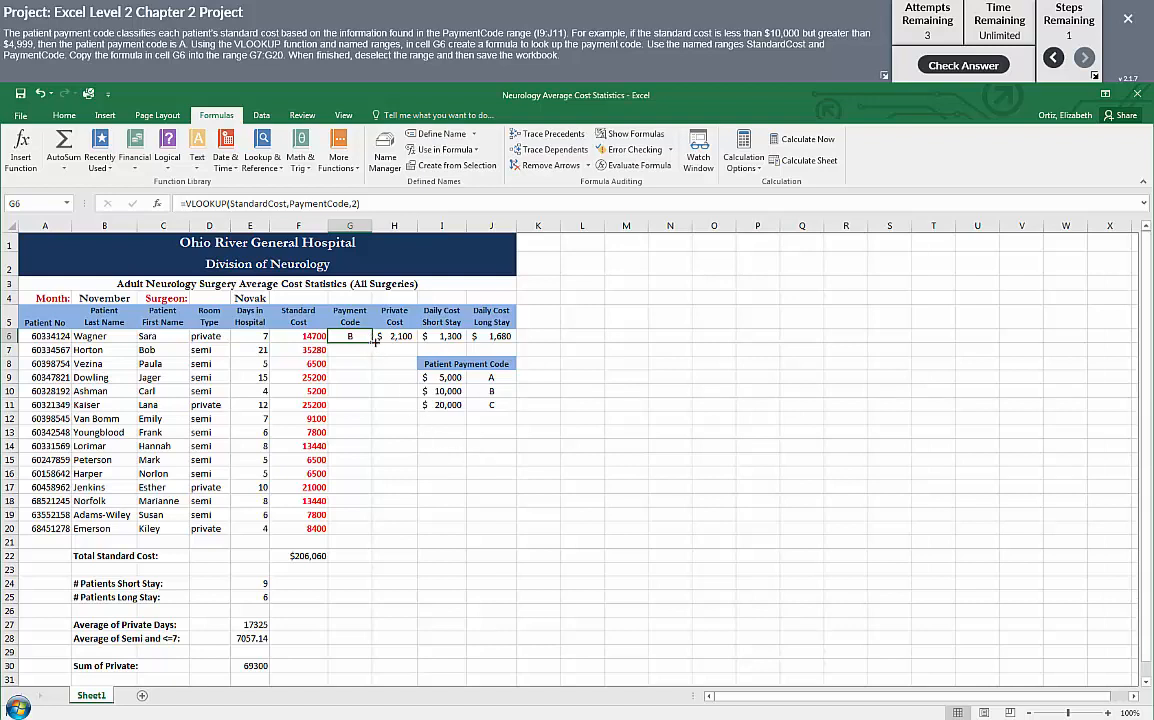
pyautogui.moveTo(372, 343); pyautogui.dragTo(377, 533)
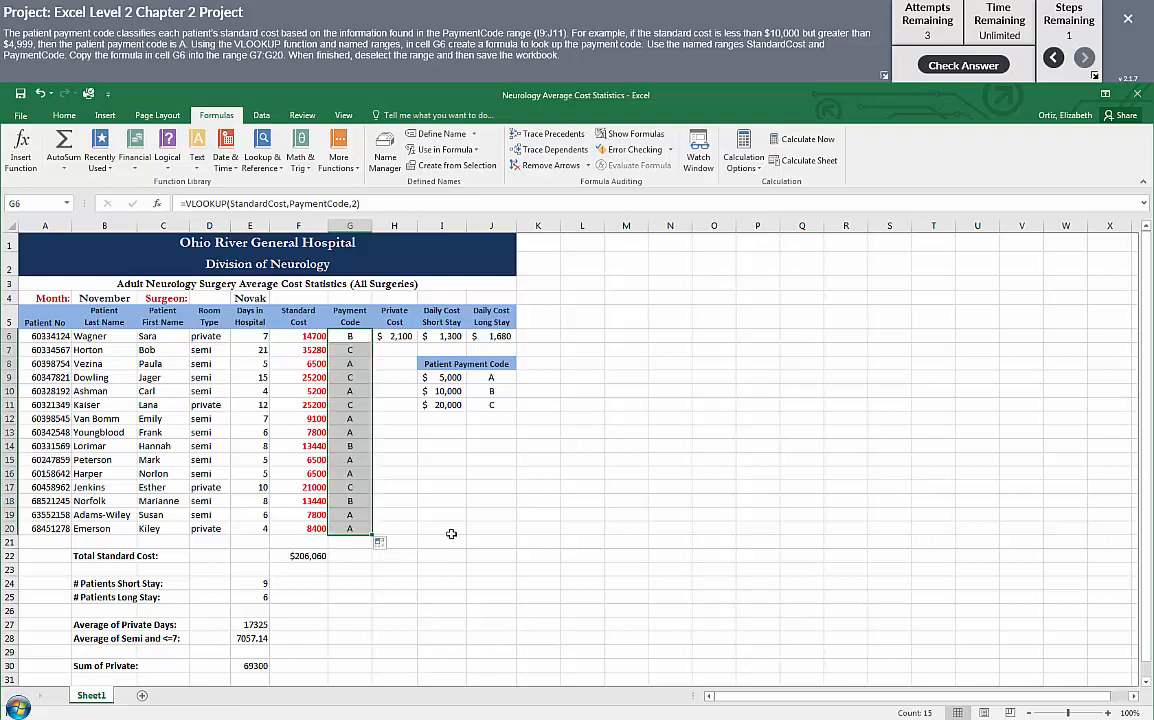
pyautogui.click(451, 533)
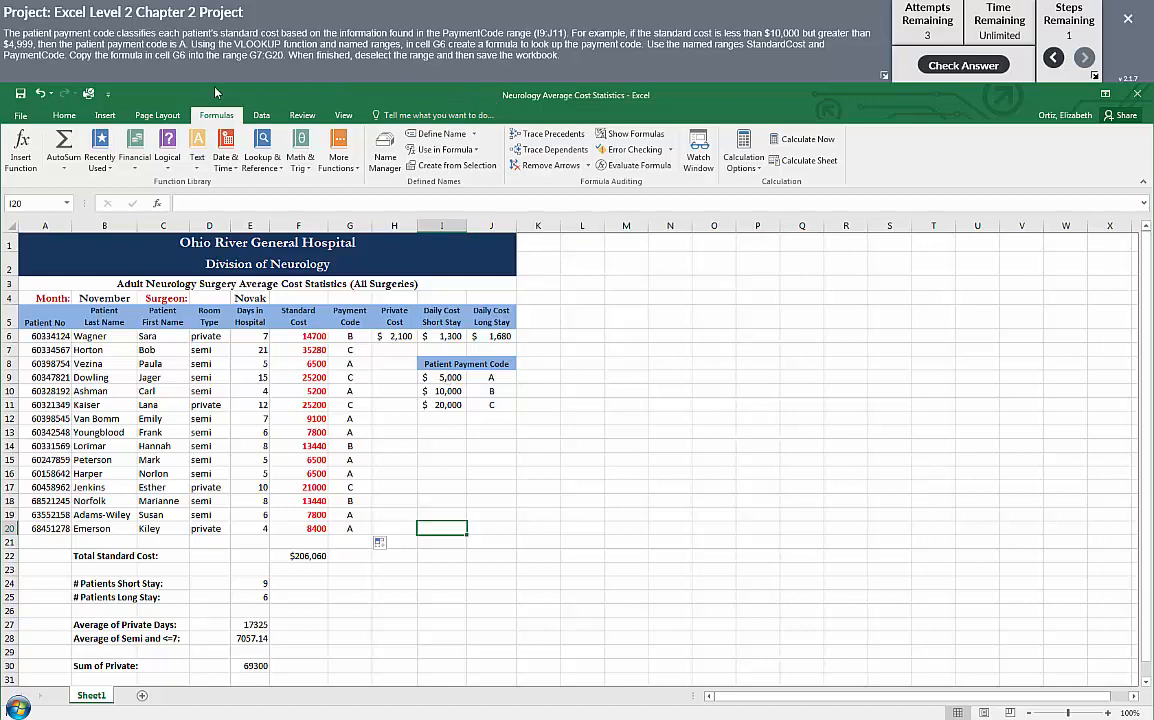
# Step: Save the workbook and submit the project for answer checking
pyautogui.click(615, 441)
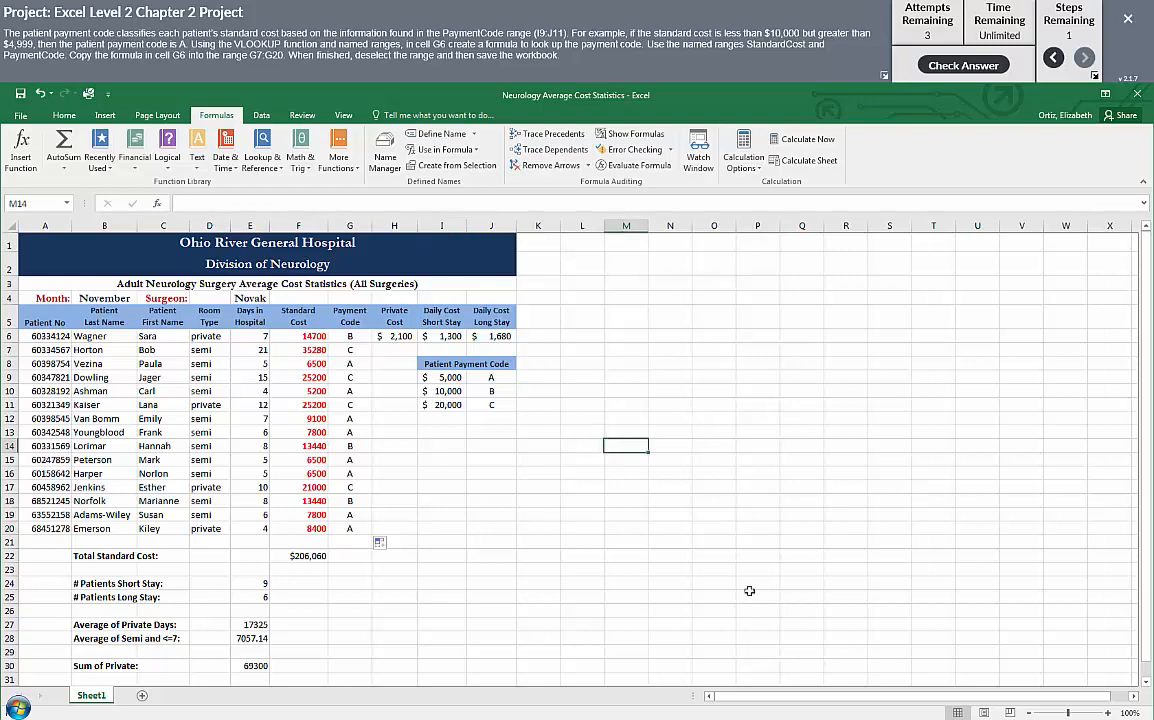
pyautogui.click(19, 94)
pyautogui.click(964, 67)
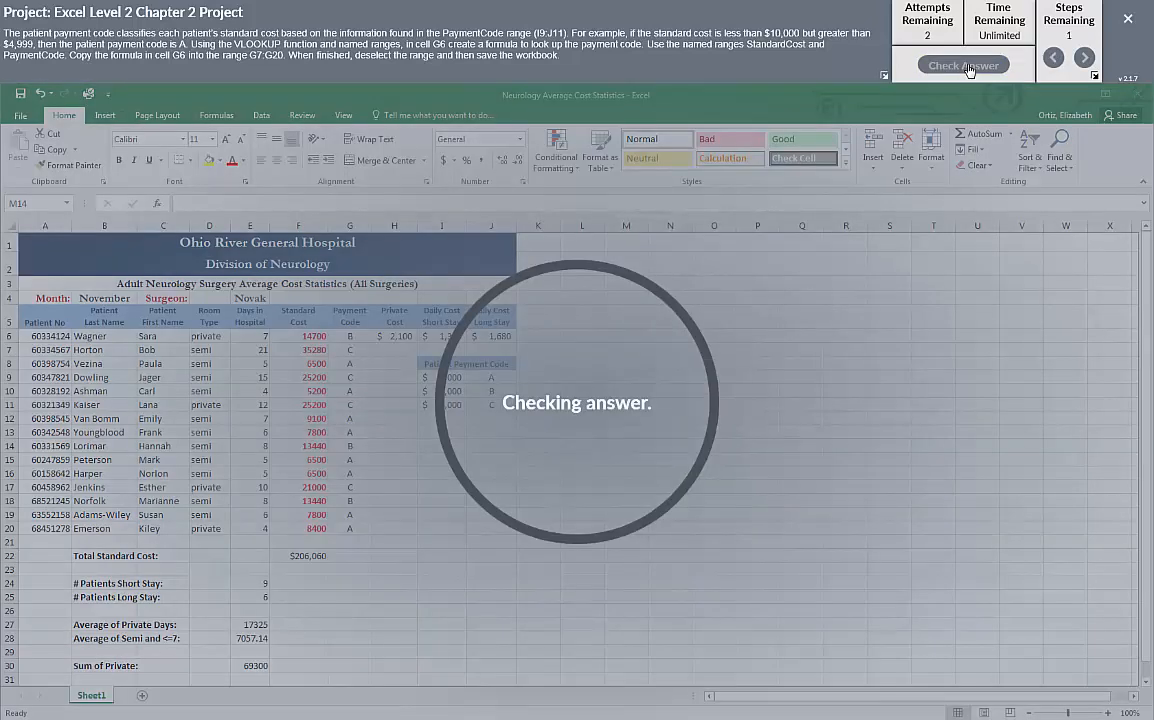